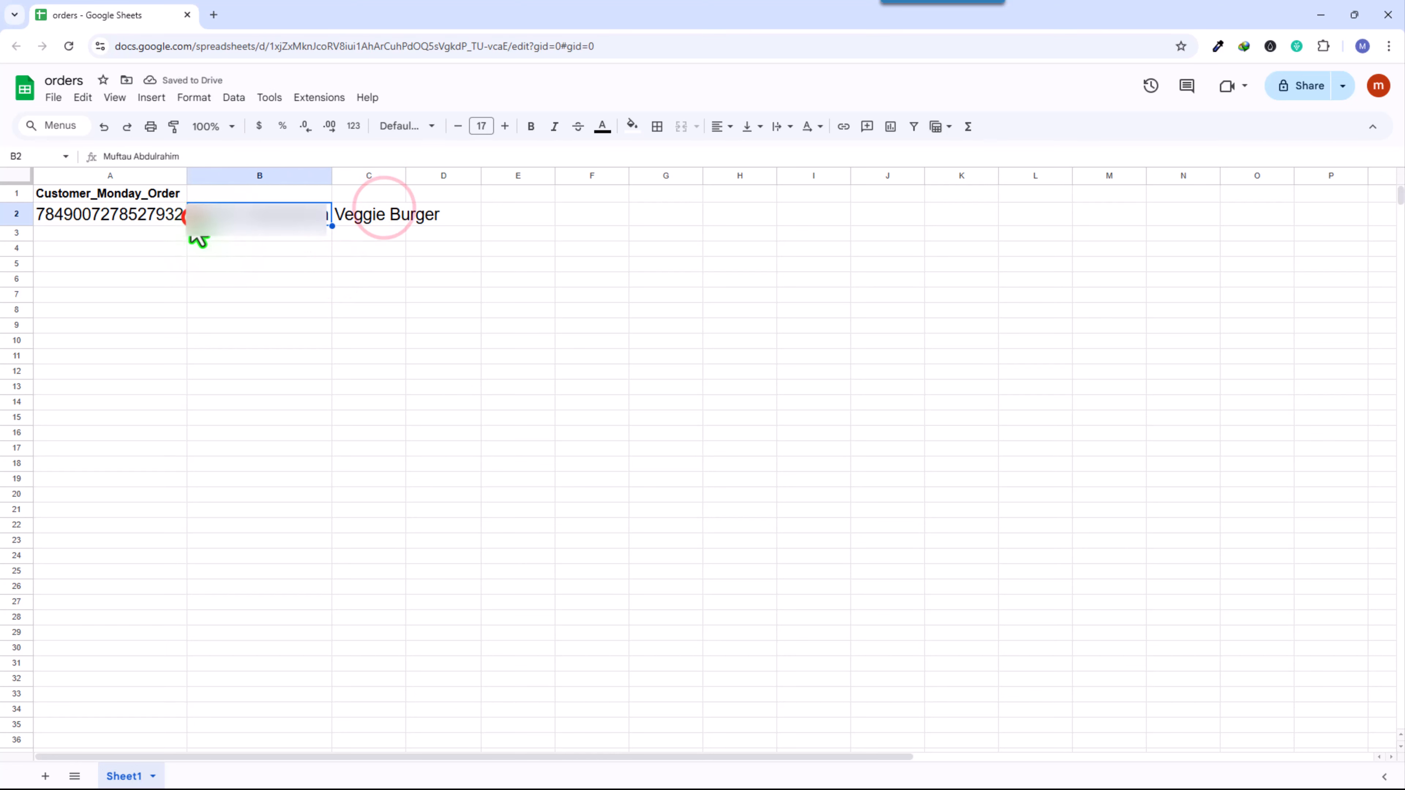
left_click(191, 250)
left_click_drag(401, 248, 440, 266)
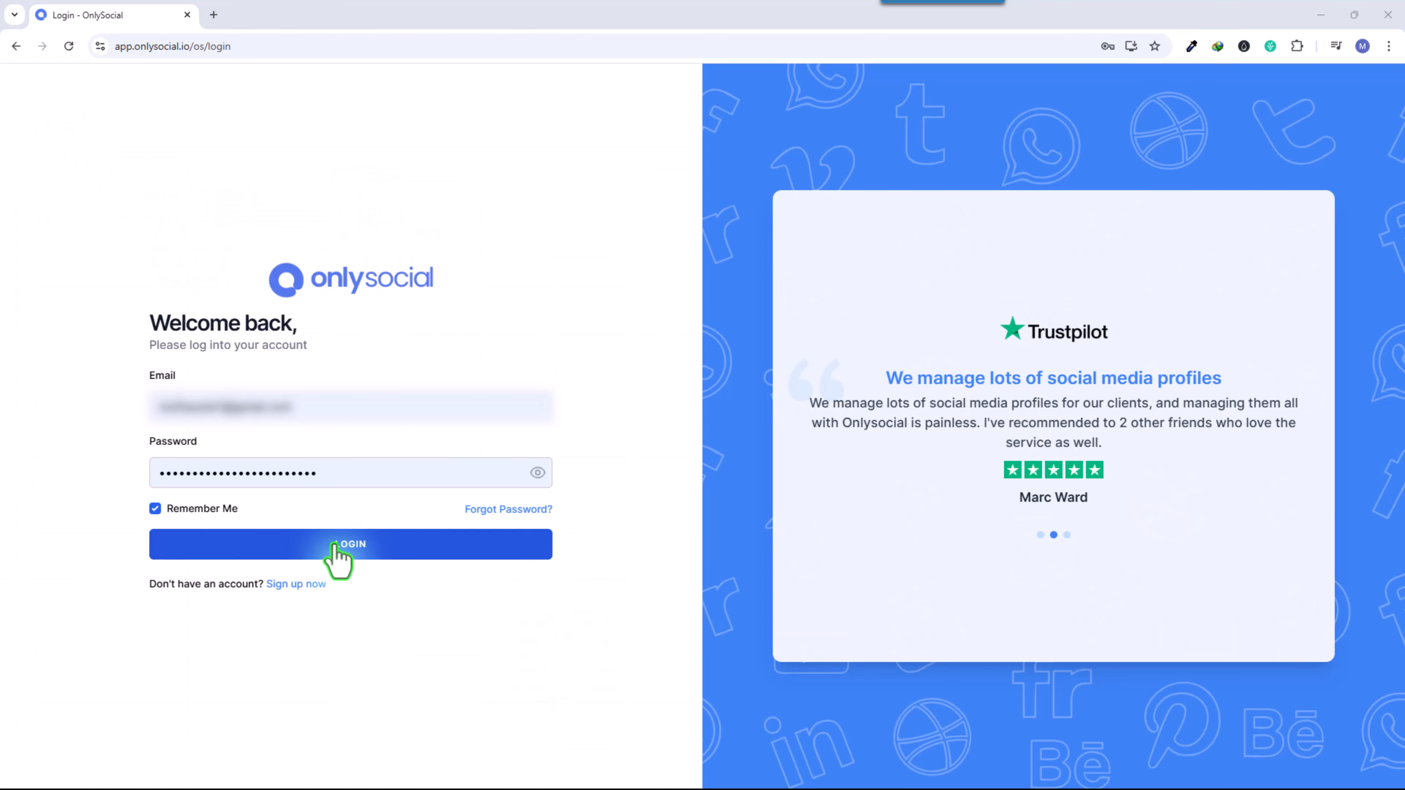
Step: Log in to OnlySocial and open the Google Sheet integration from the Sales Bot's API channels
left_click(334, 544)
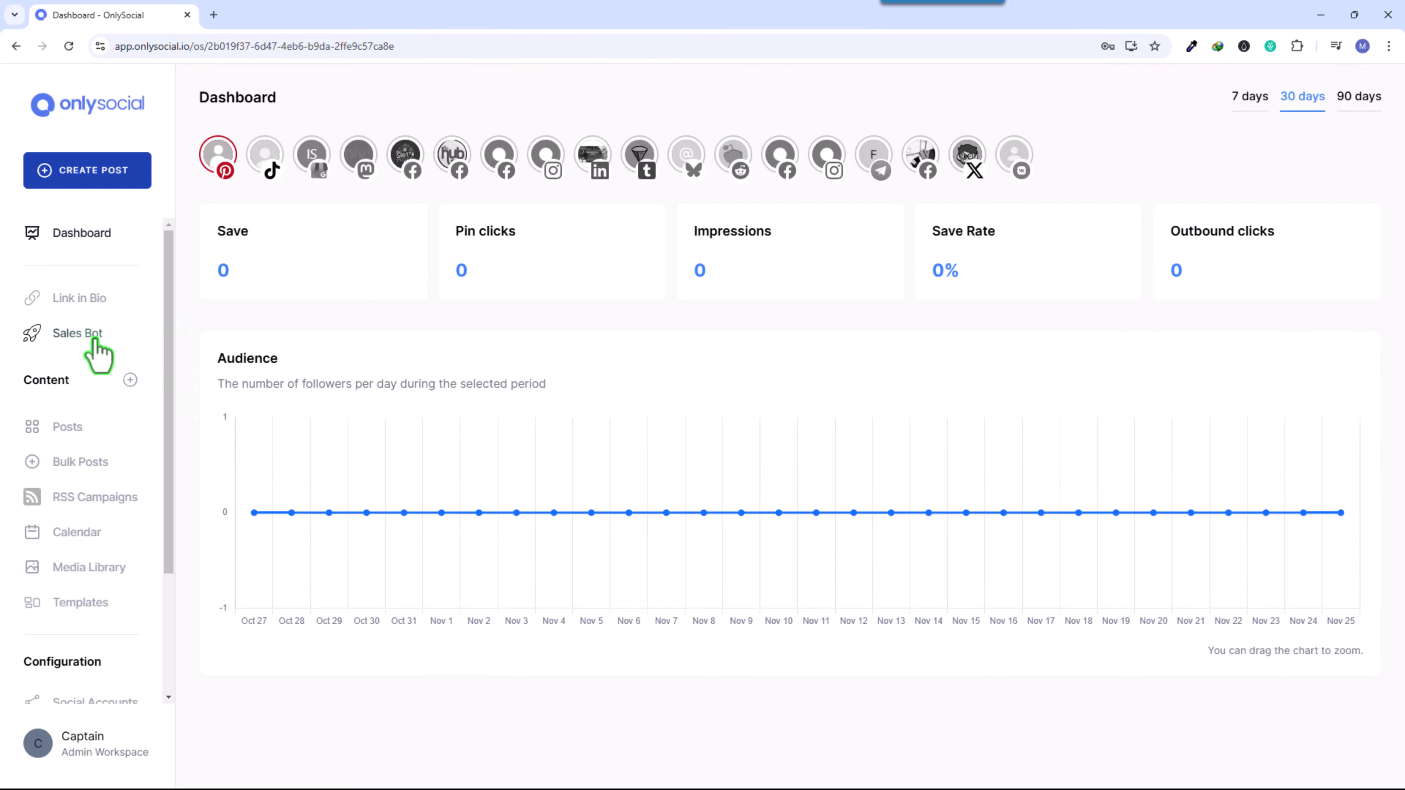
left_click(81, 335)
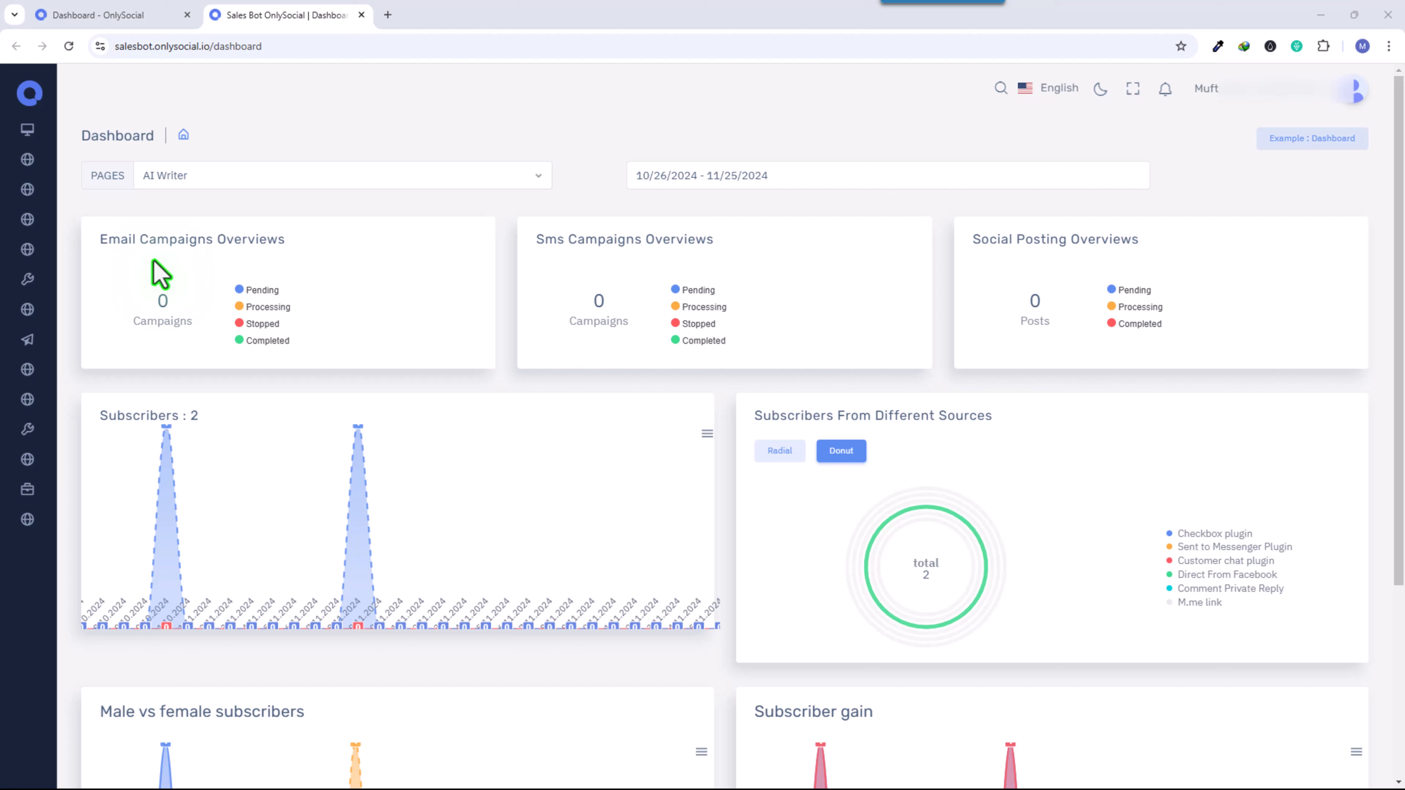
mouse_move(12, 271)
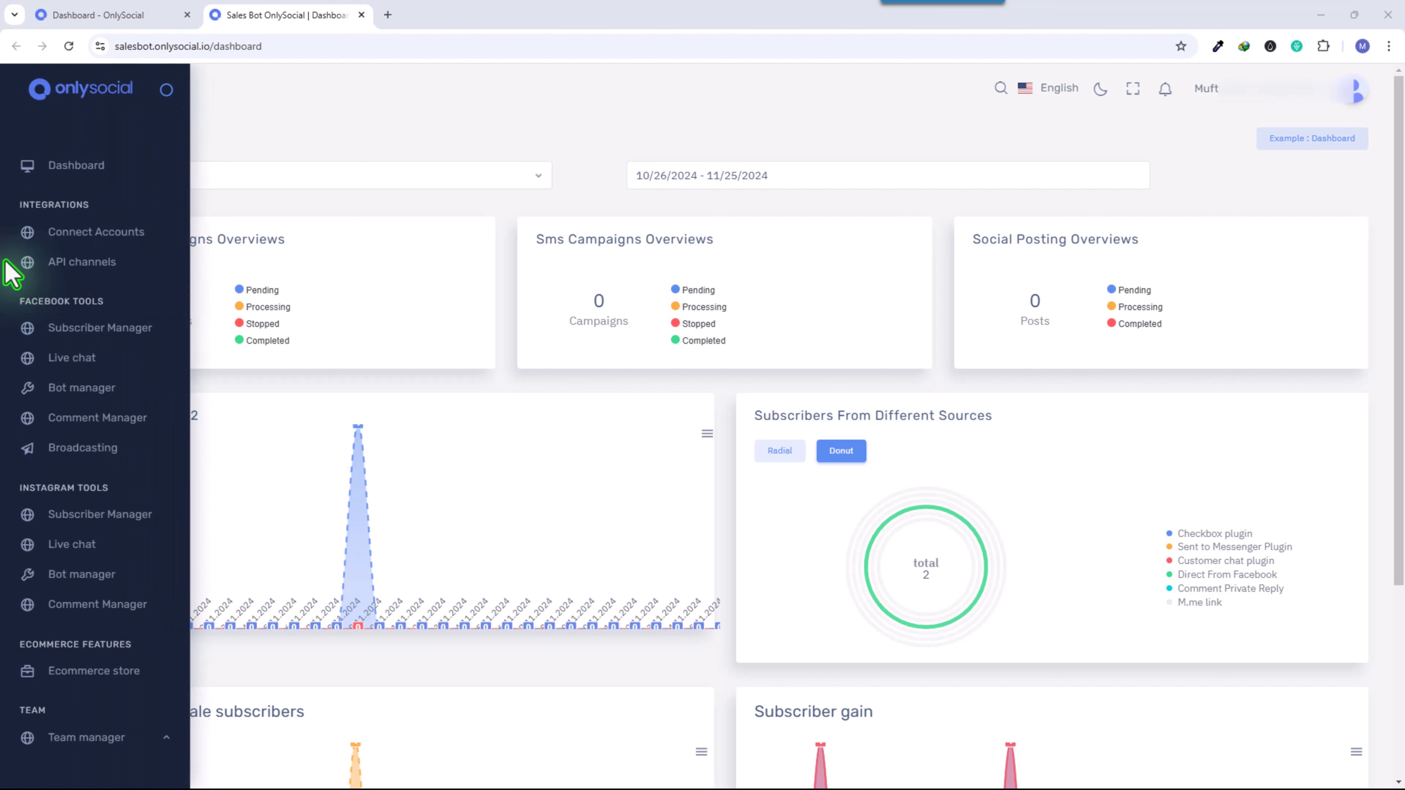
left_click(56, 263)
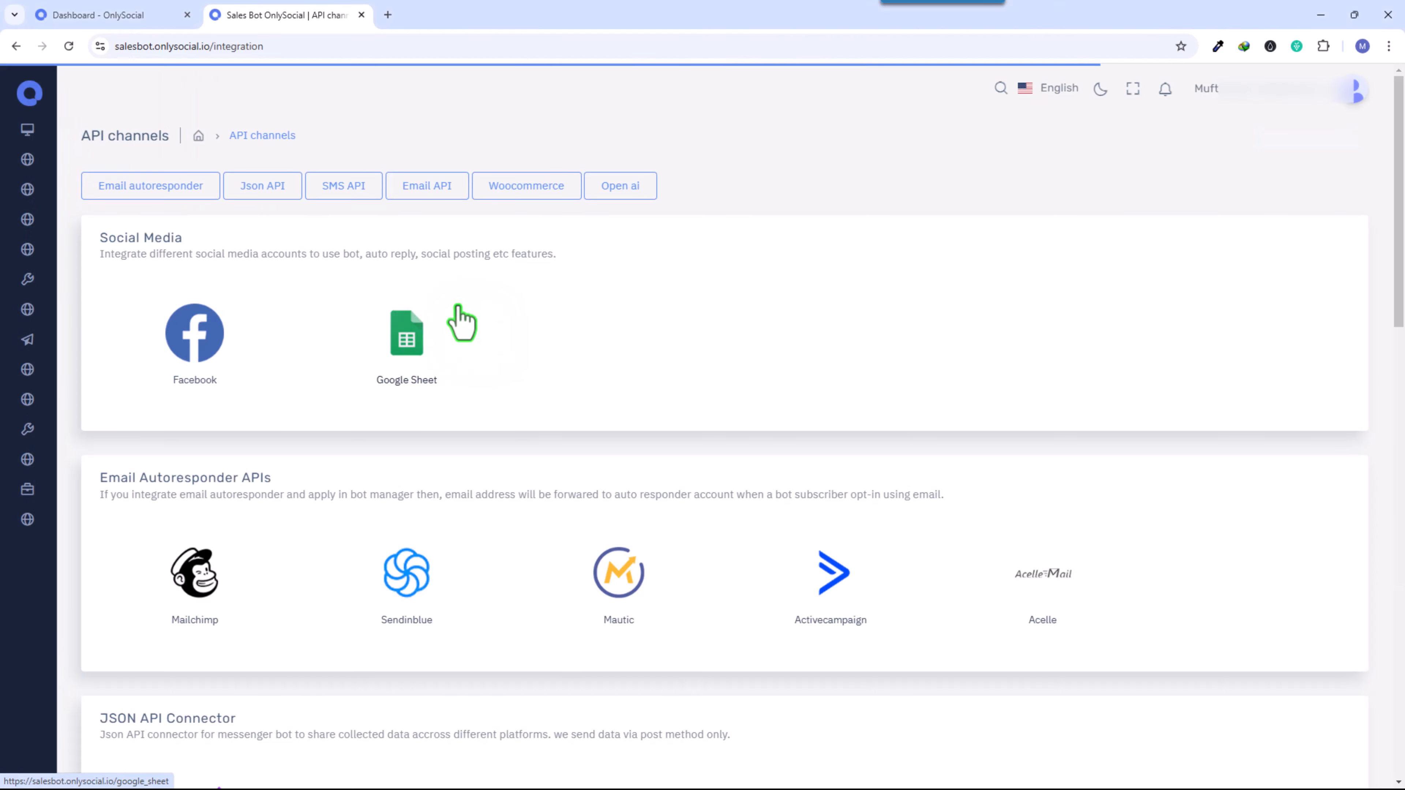
left_click(406, 354)
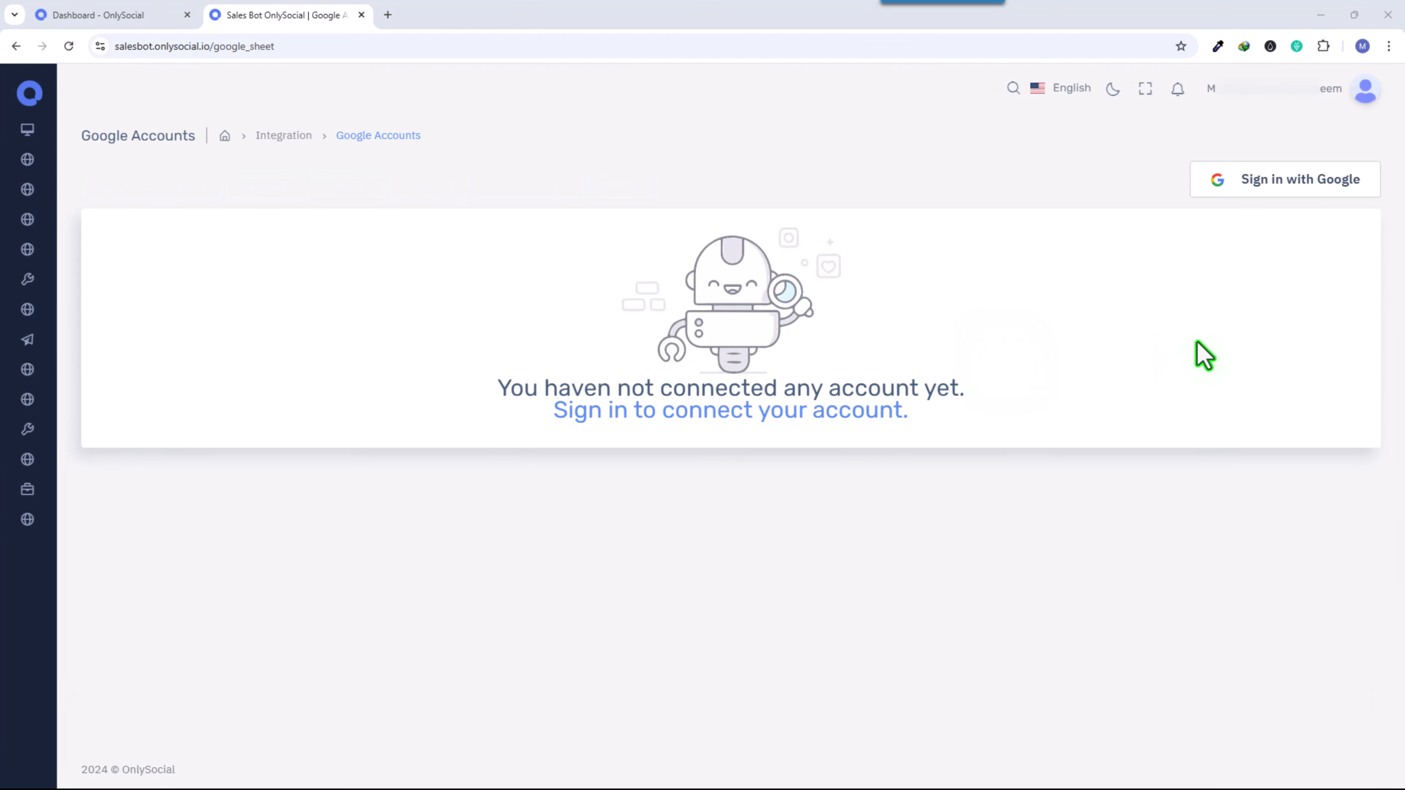
Step: Sign in with Google, choose the account to connect, and continue signing in to Onlysocial
left_click(1294, 185)
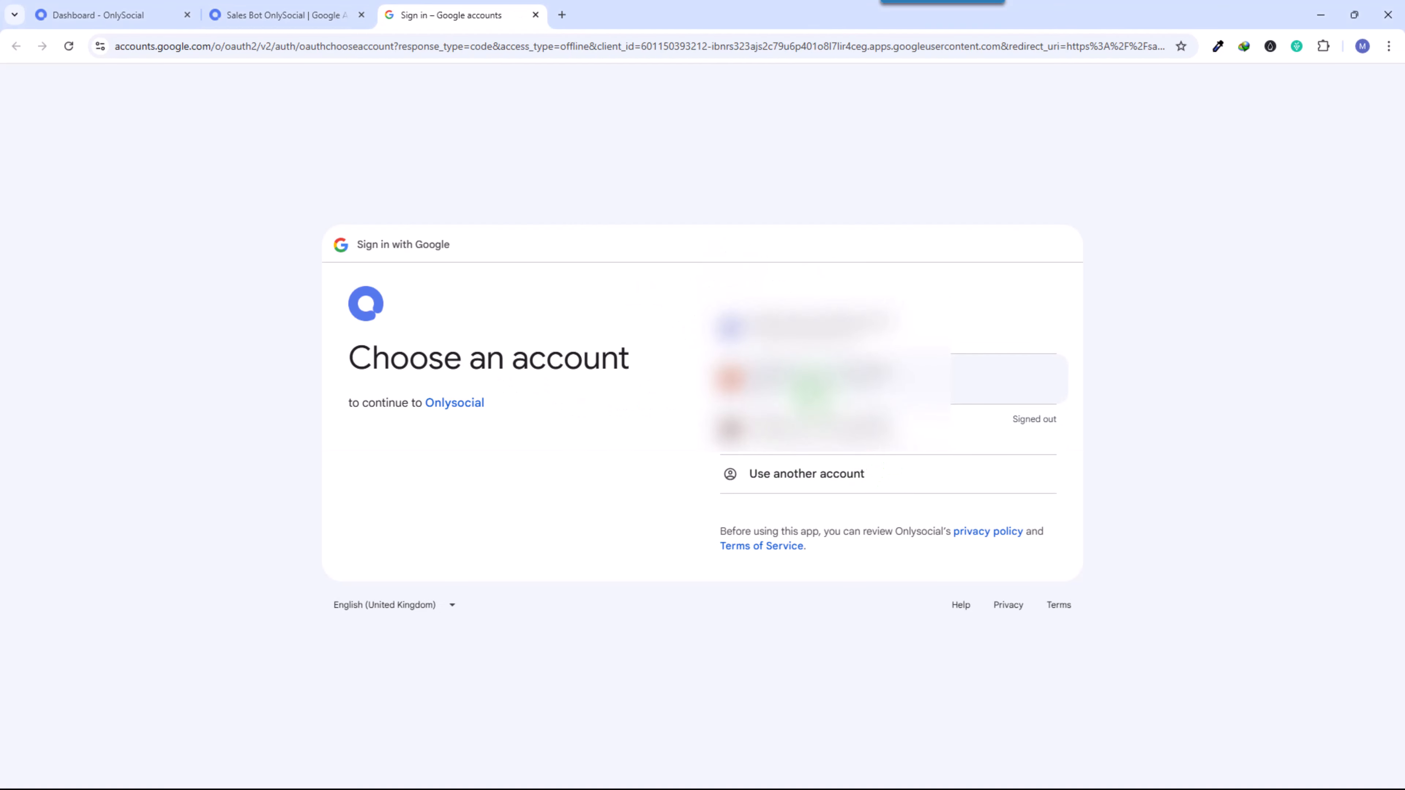
left_click(807, 379)
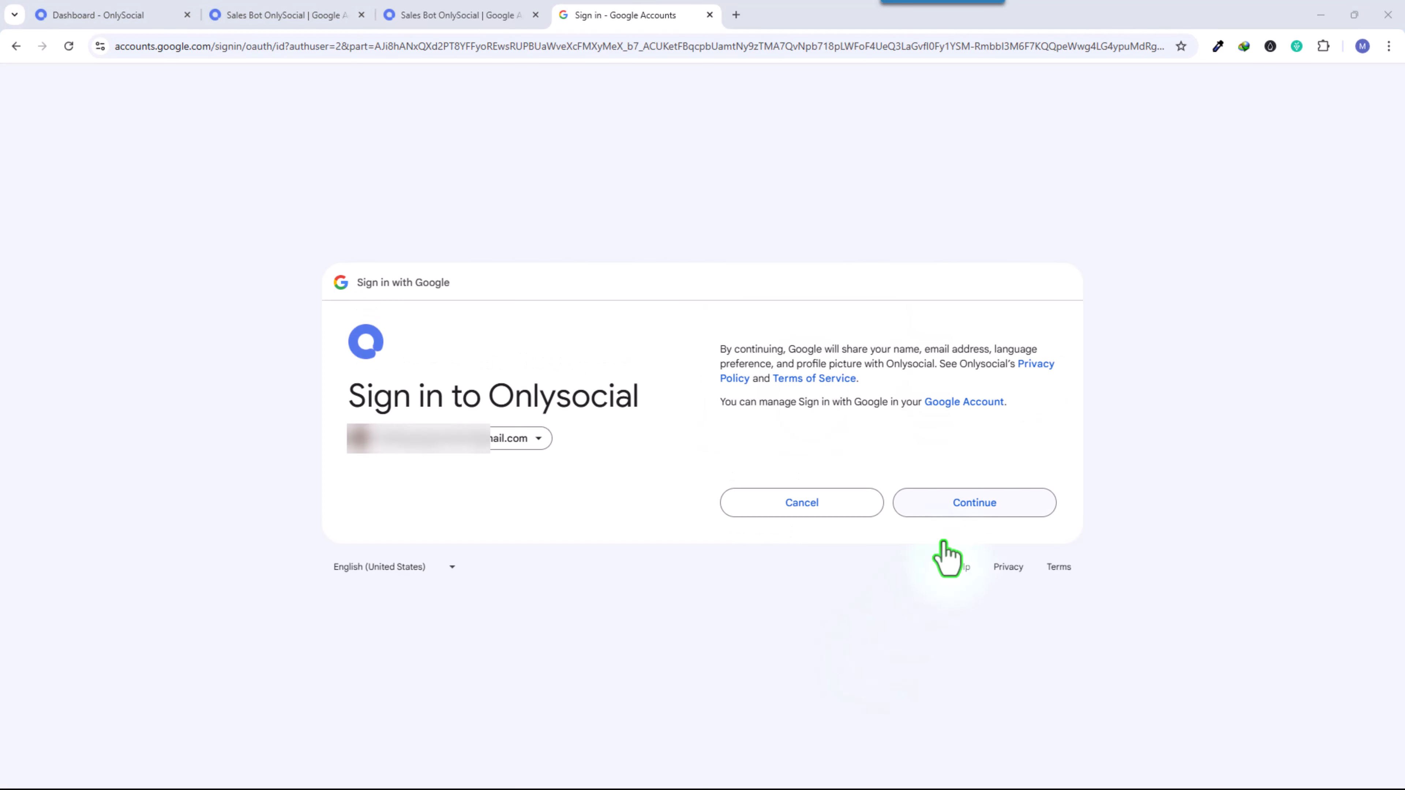
left_click(967, 511)
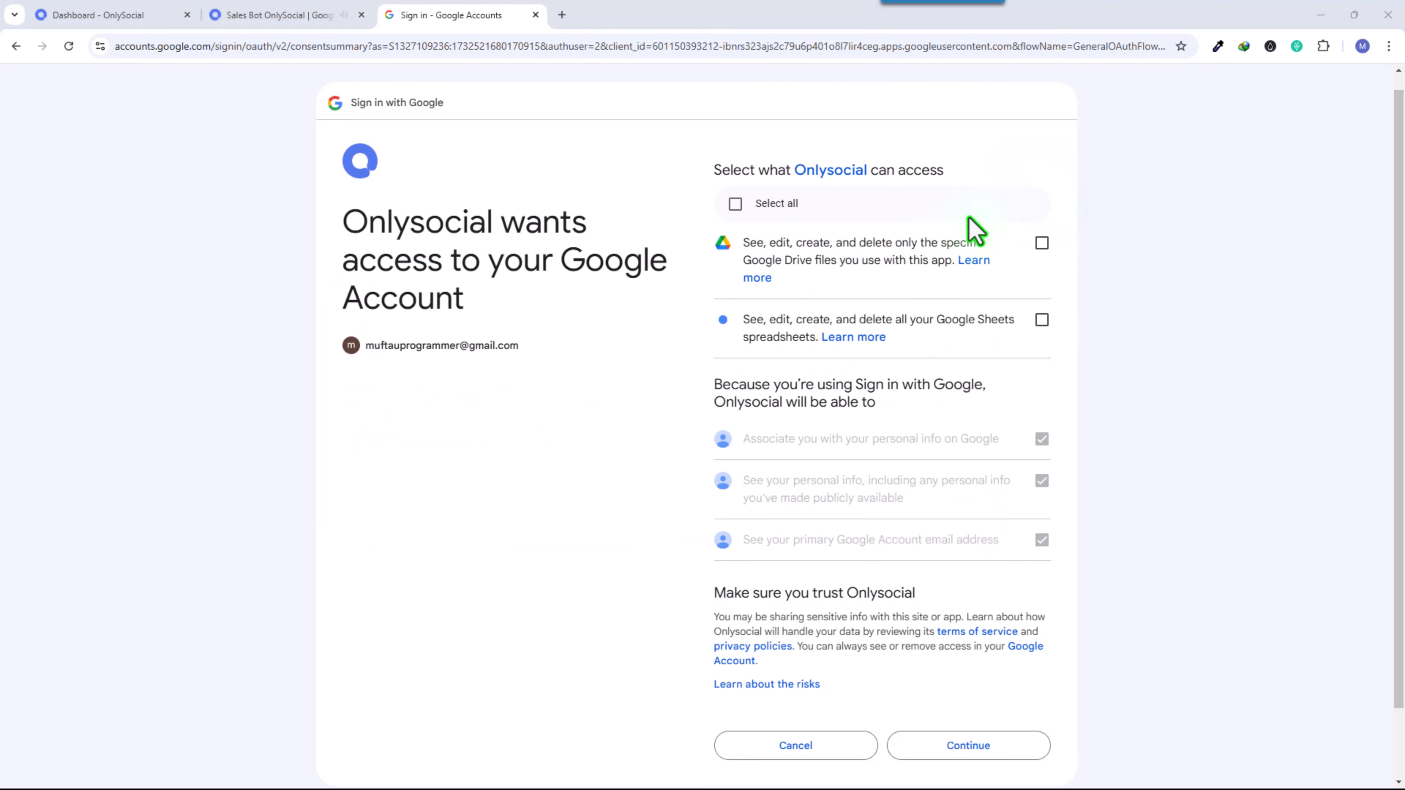
Step: Grant Onlysocial all requested Google Drive and Google Sheets permissions and continue
left_click(735, 204)
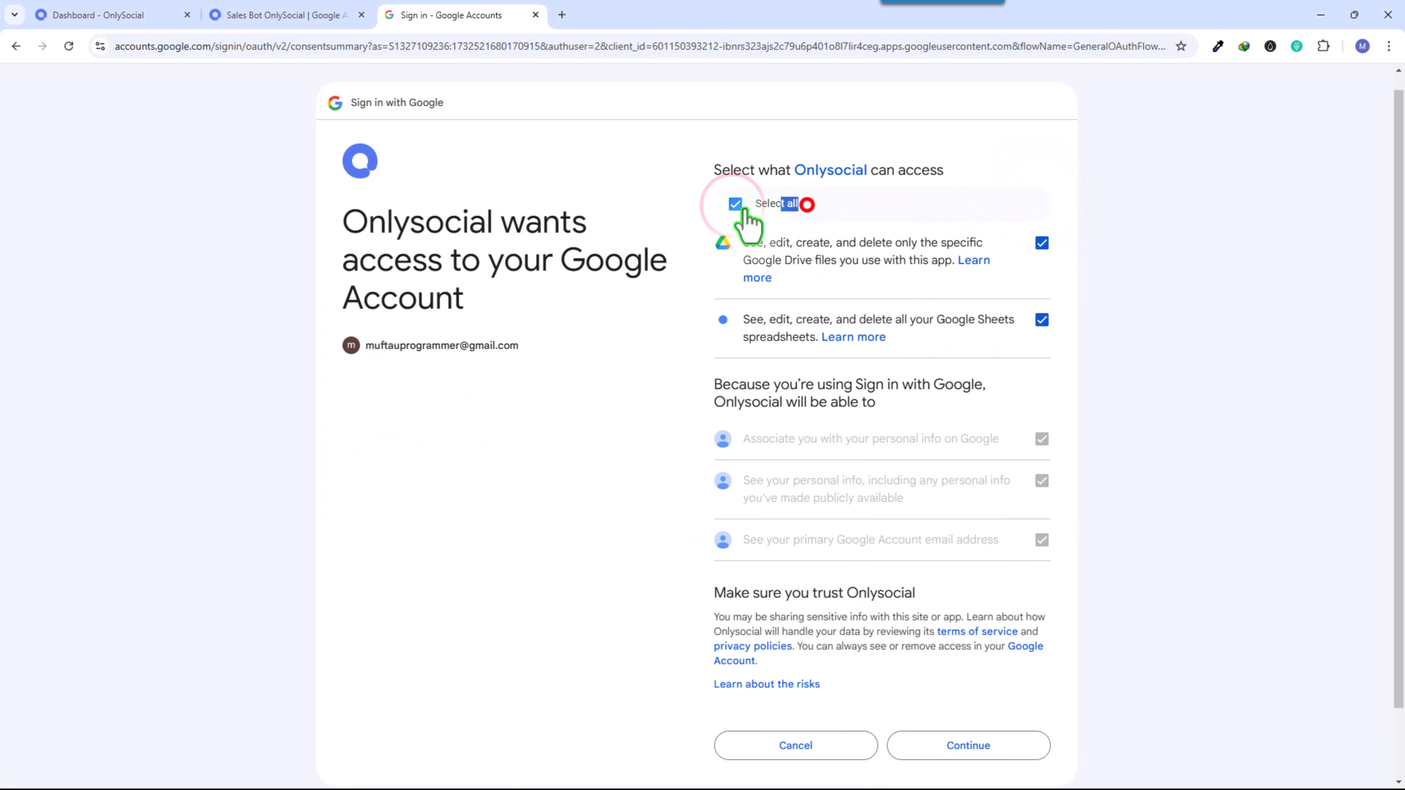
left_click_drag(747, 205, 799, 205)
left_click(873, 209)
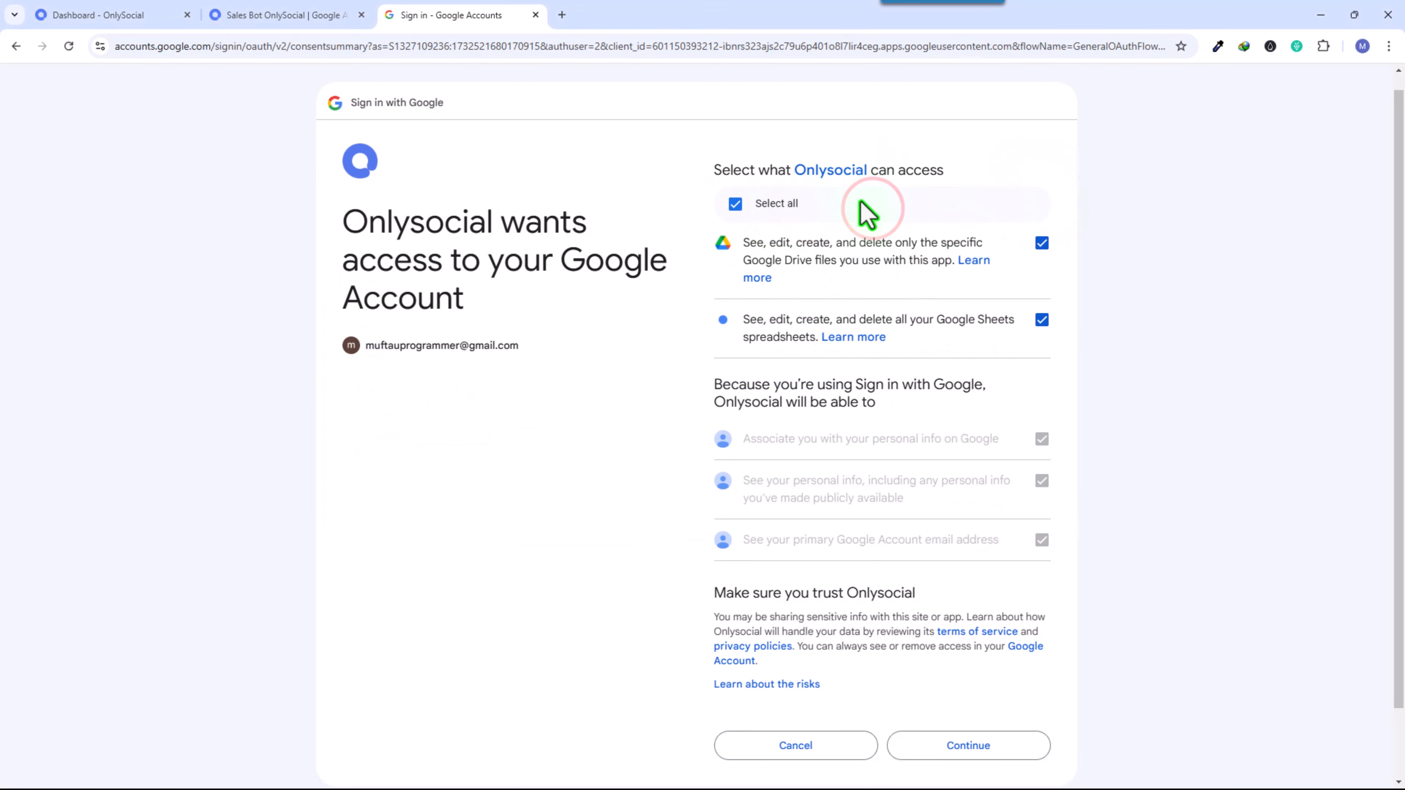
left_click_drag(881, 175, 1030, 189)
left_click(1033, 189)
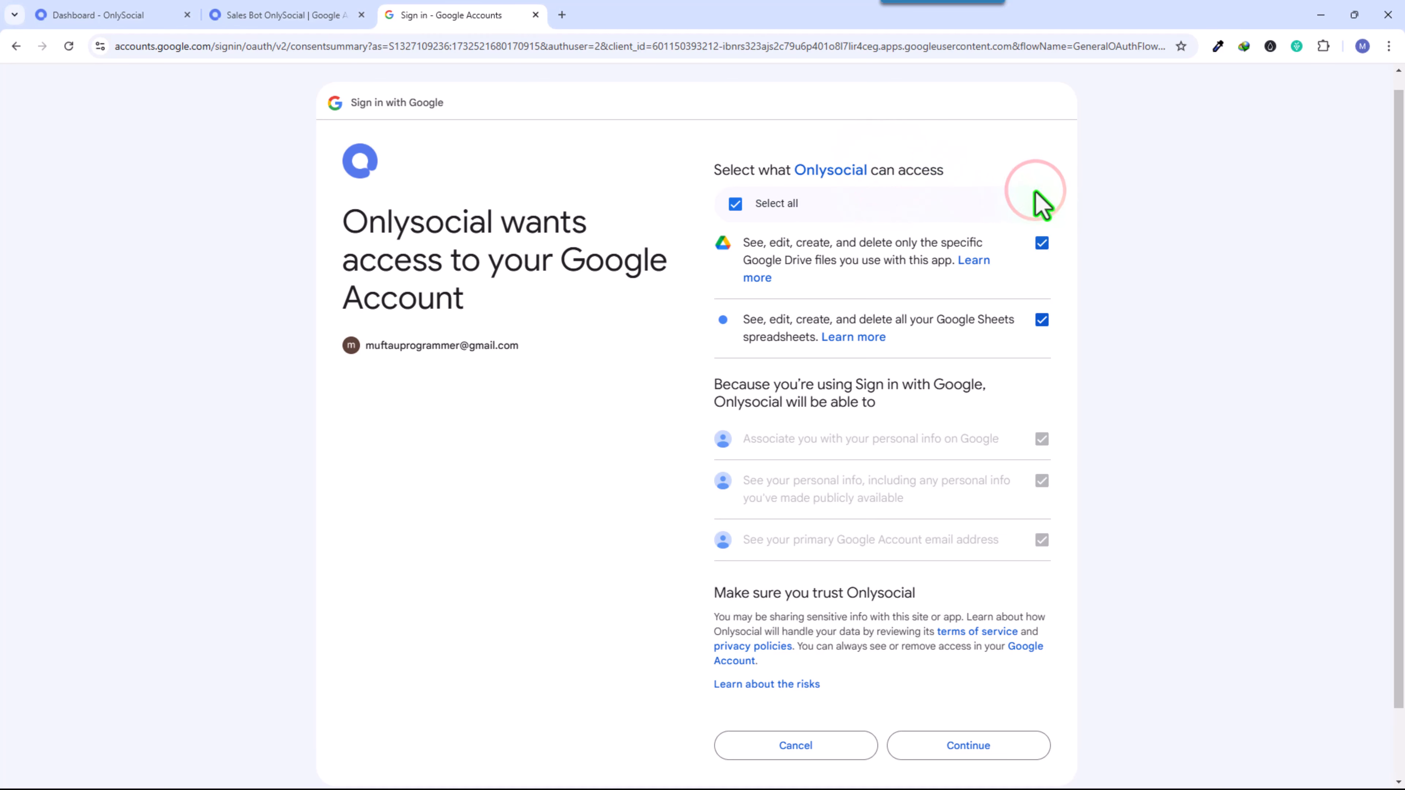
scroll(1020, 205, "down", 2)
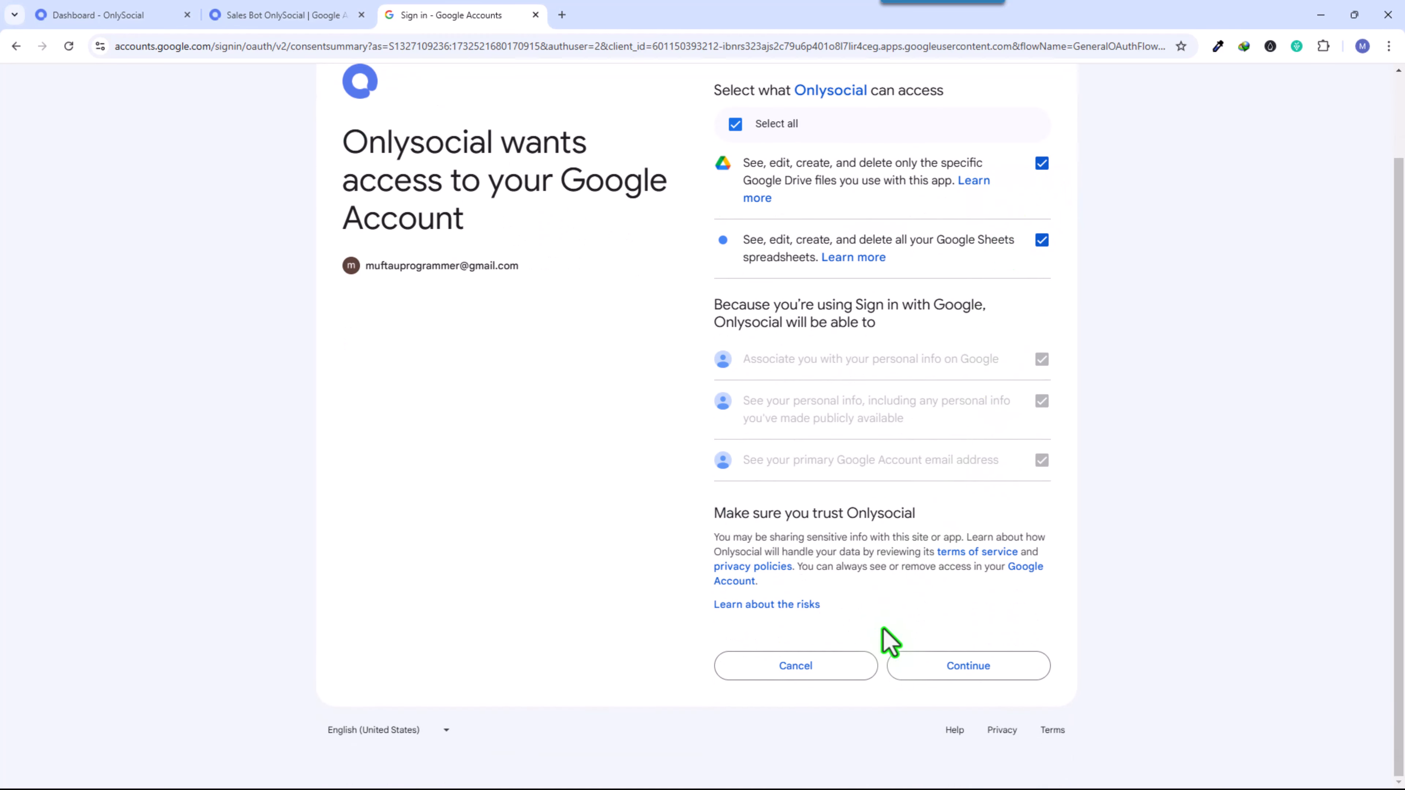
left_click(968, 666)
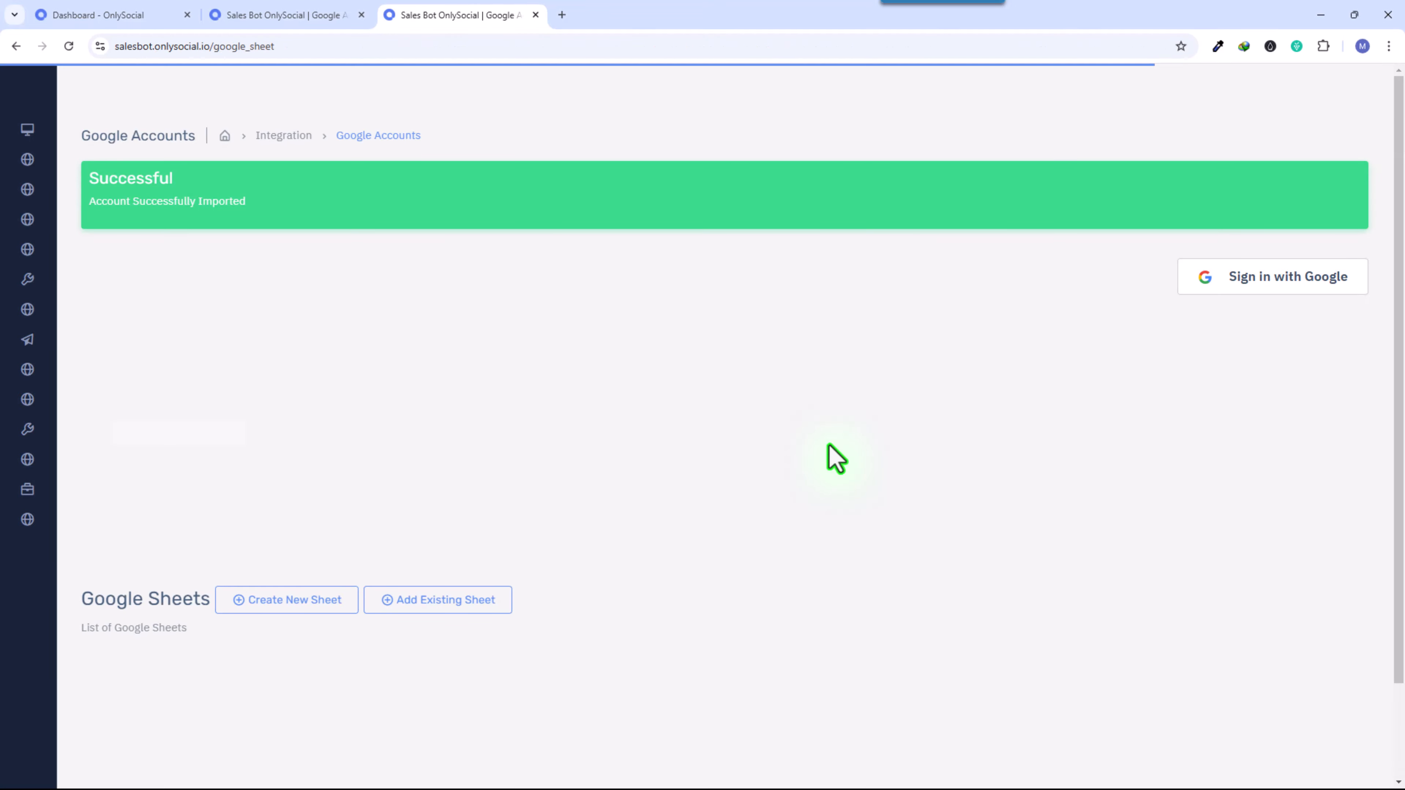
Step: Review the connected Google account and the Google Sheets section with its options for adding sheets
left_click(763, 406)
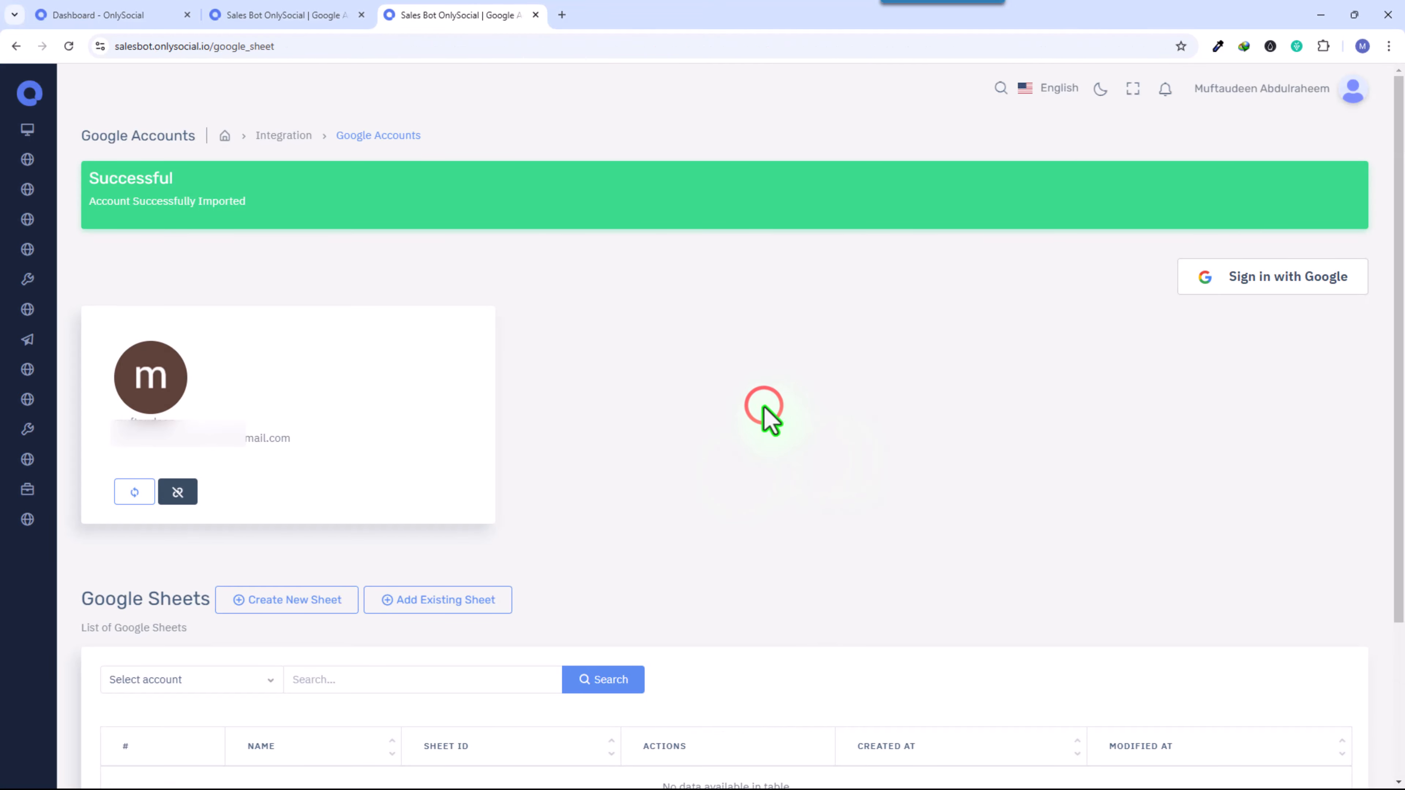
scroll(549, 345, "down", 3)
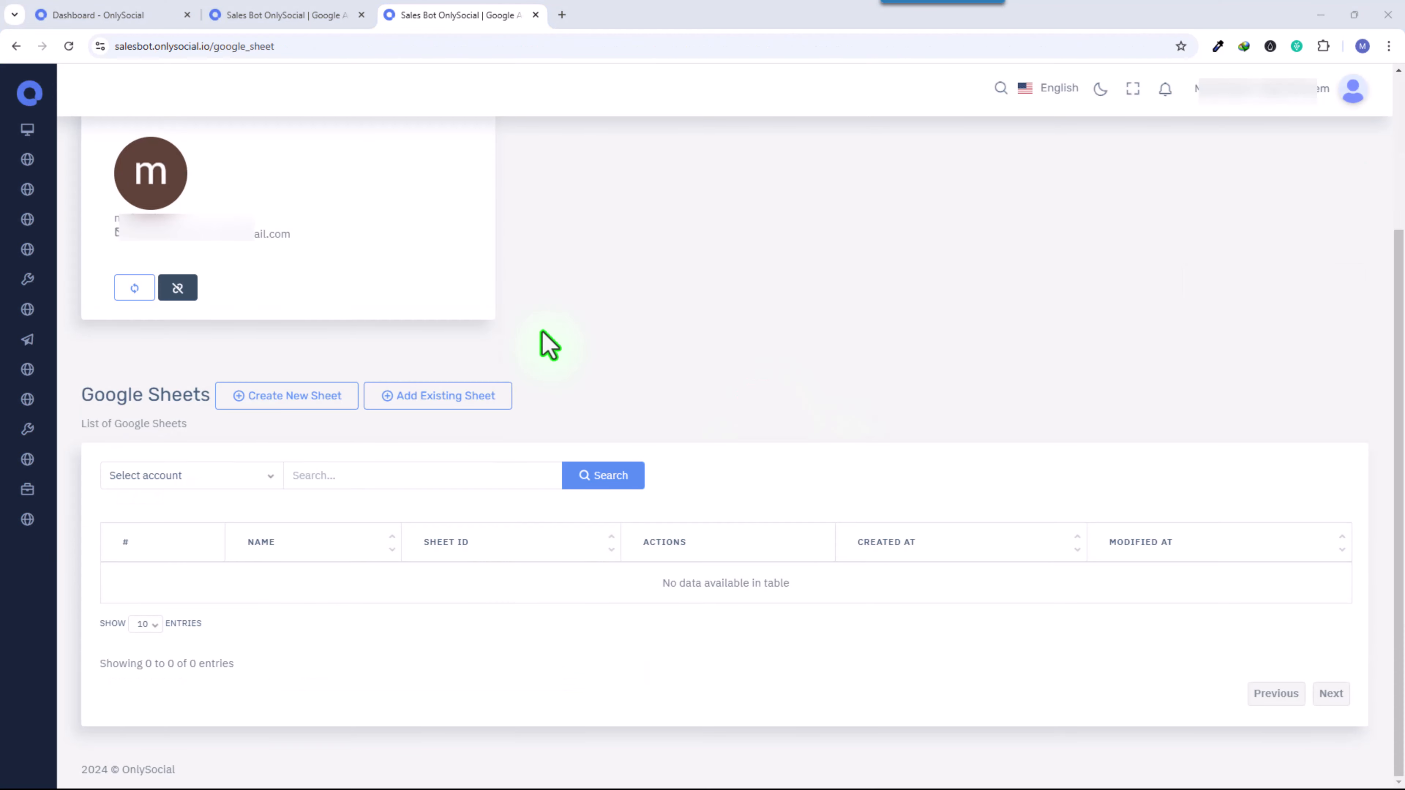
left_click_drag(77, 400, 210, 423)
left_click(207, 421)
left_click_drag(104, 228, 348, 244)
left_click(363, 248)
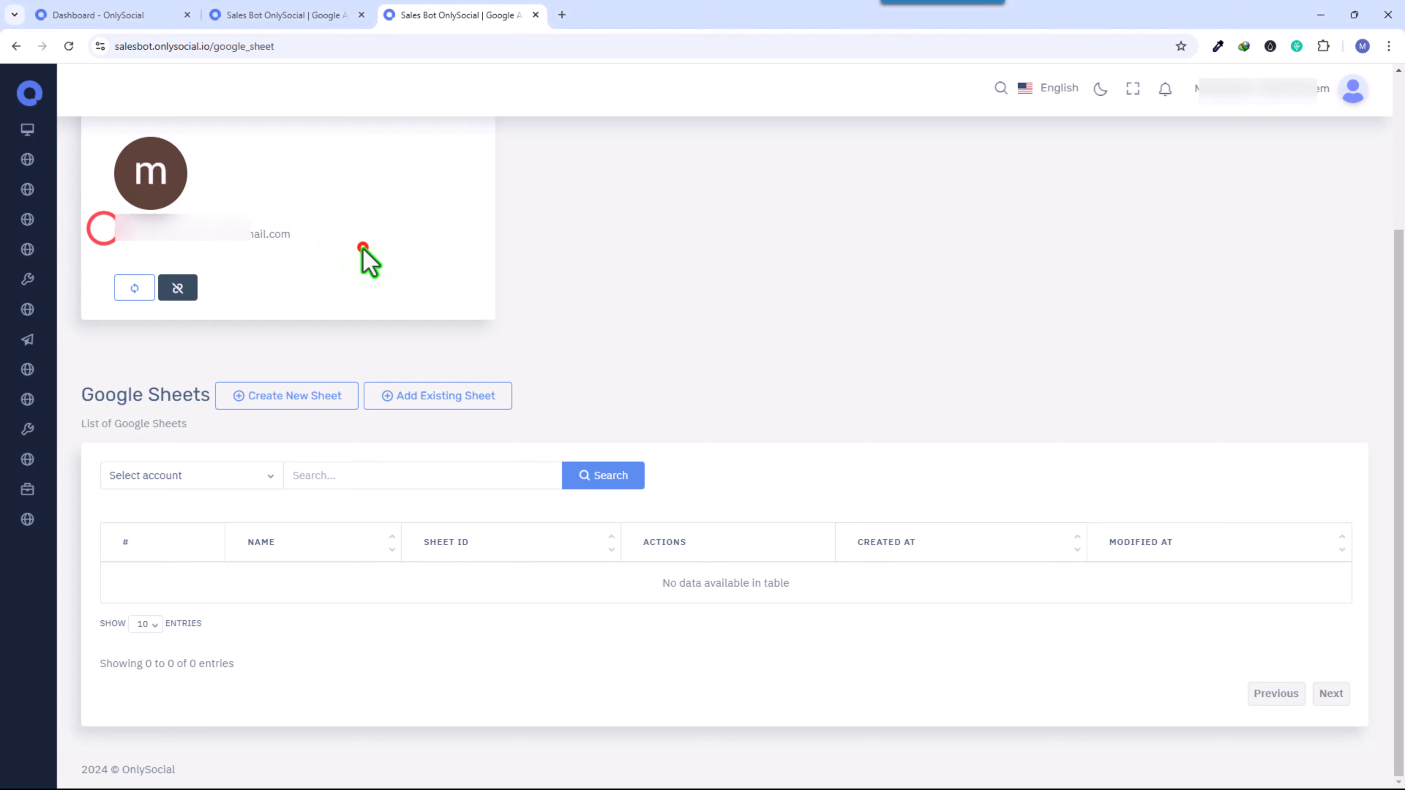
left_click(84, 397)
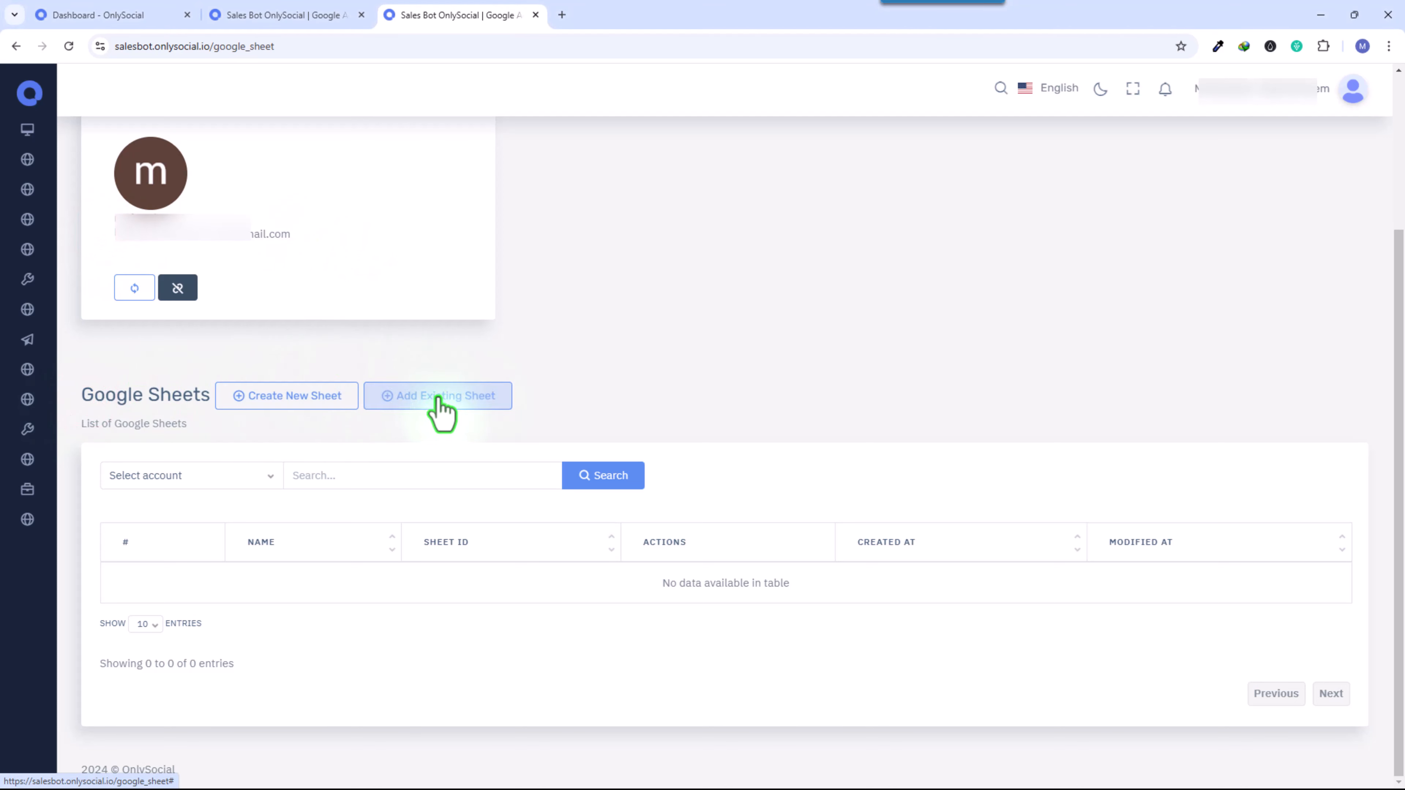
Step: Create a new Google Sheet titled "my user user data" under the connected Google account and save it
left_click(278, 401)
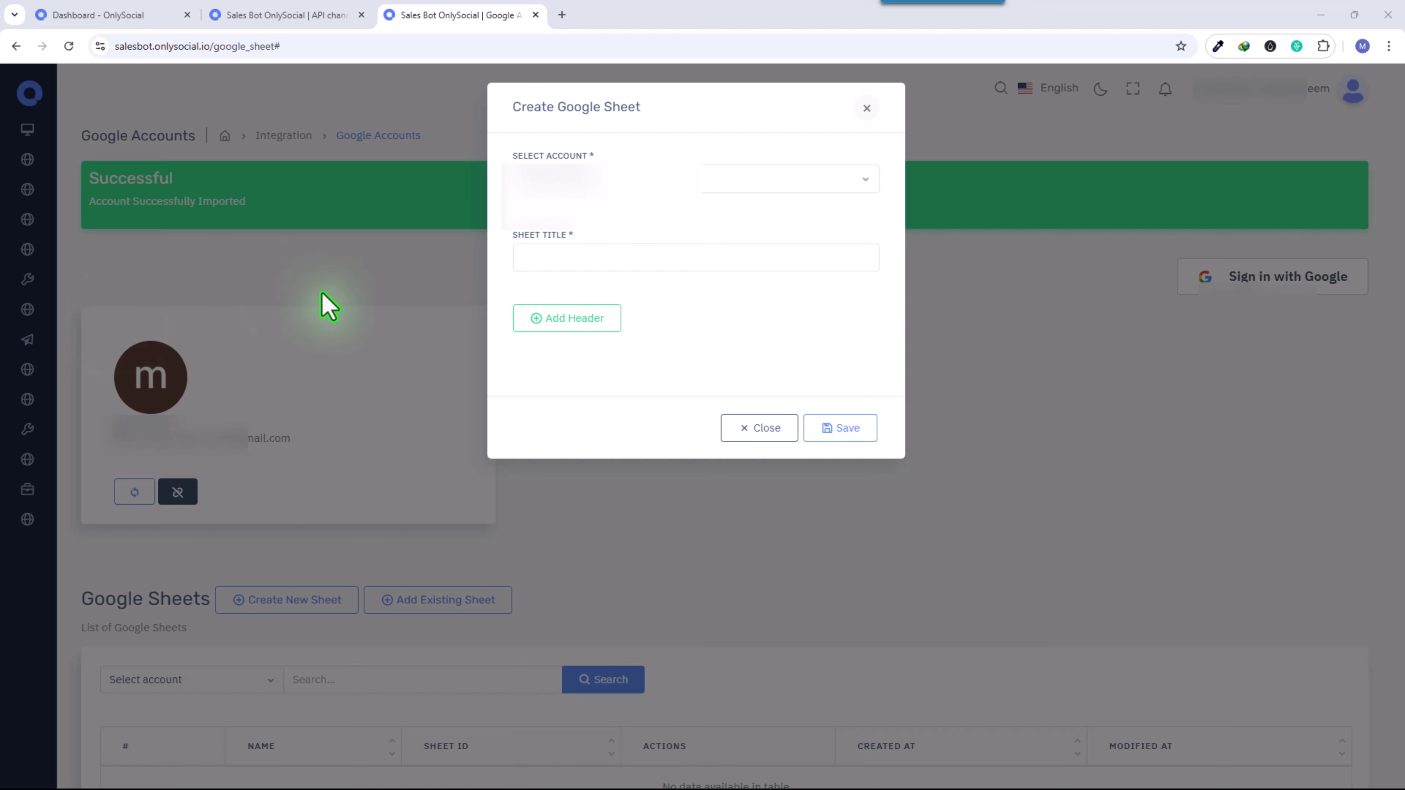
left_click(555, 185)
left_click(552, 224)
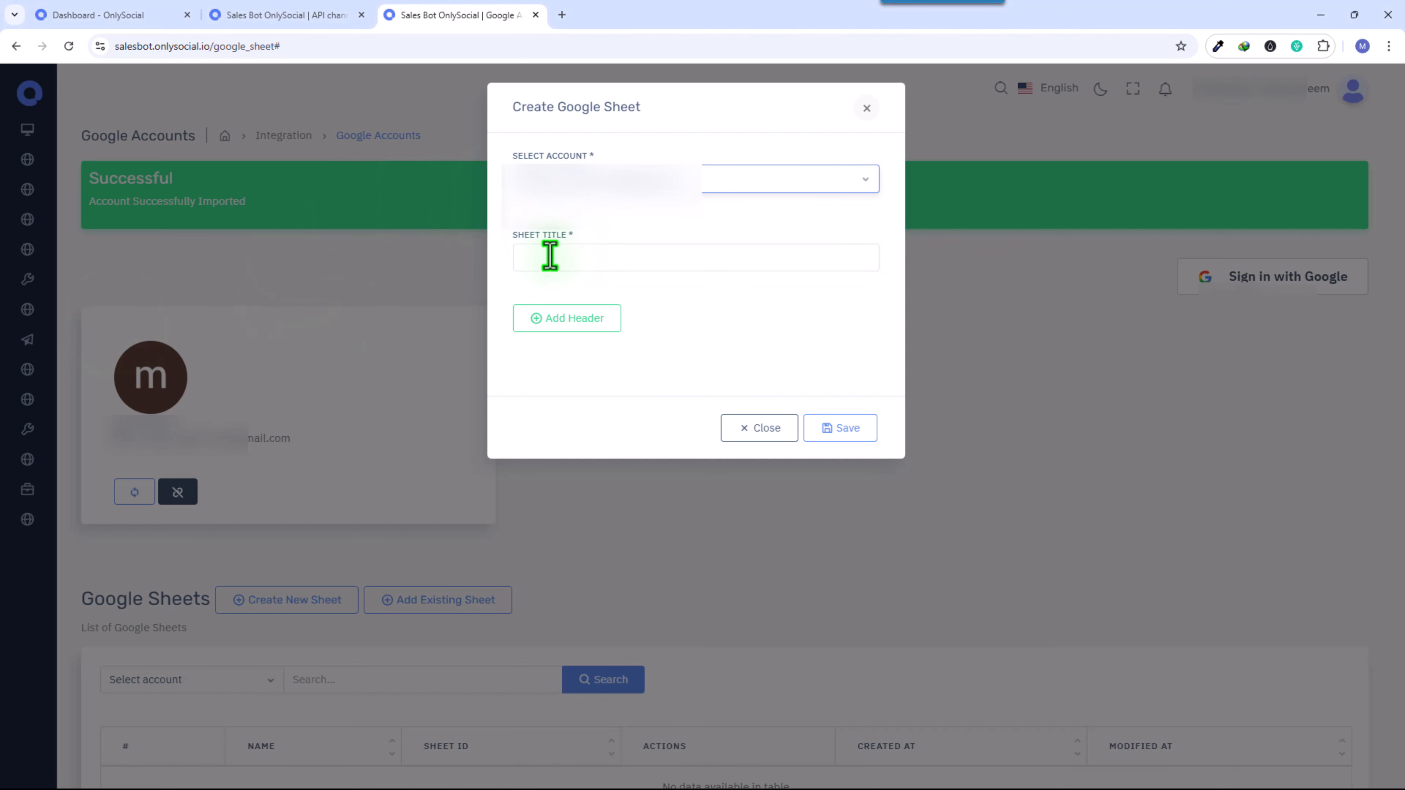
left_click(552, 258)
type("my user user data")
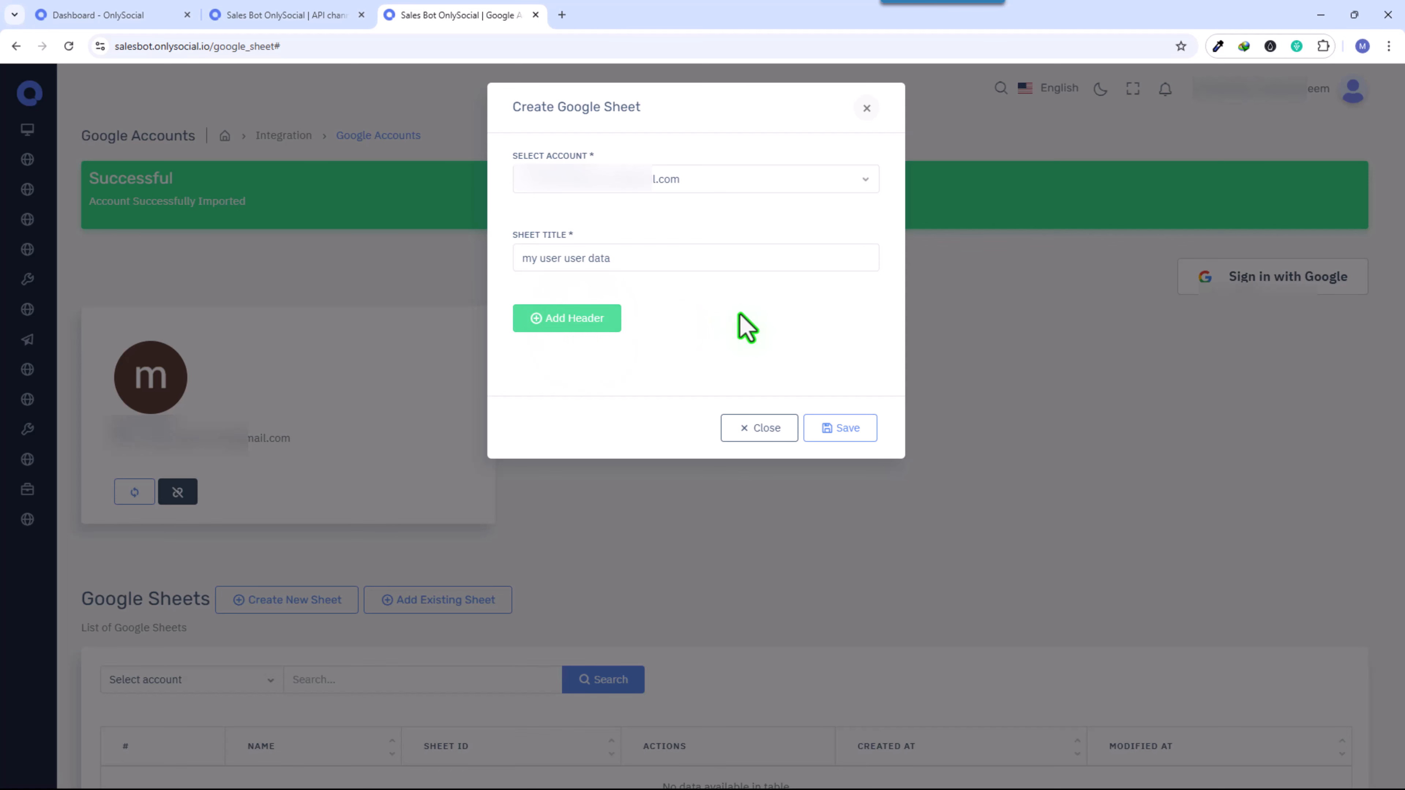
left_click(841, 429)
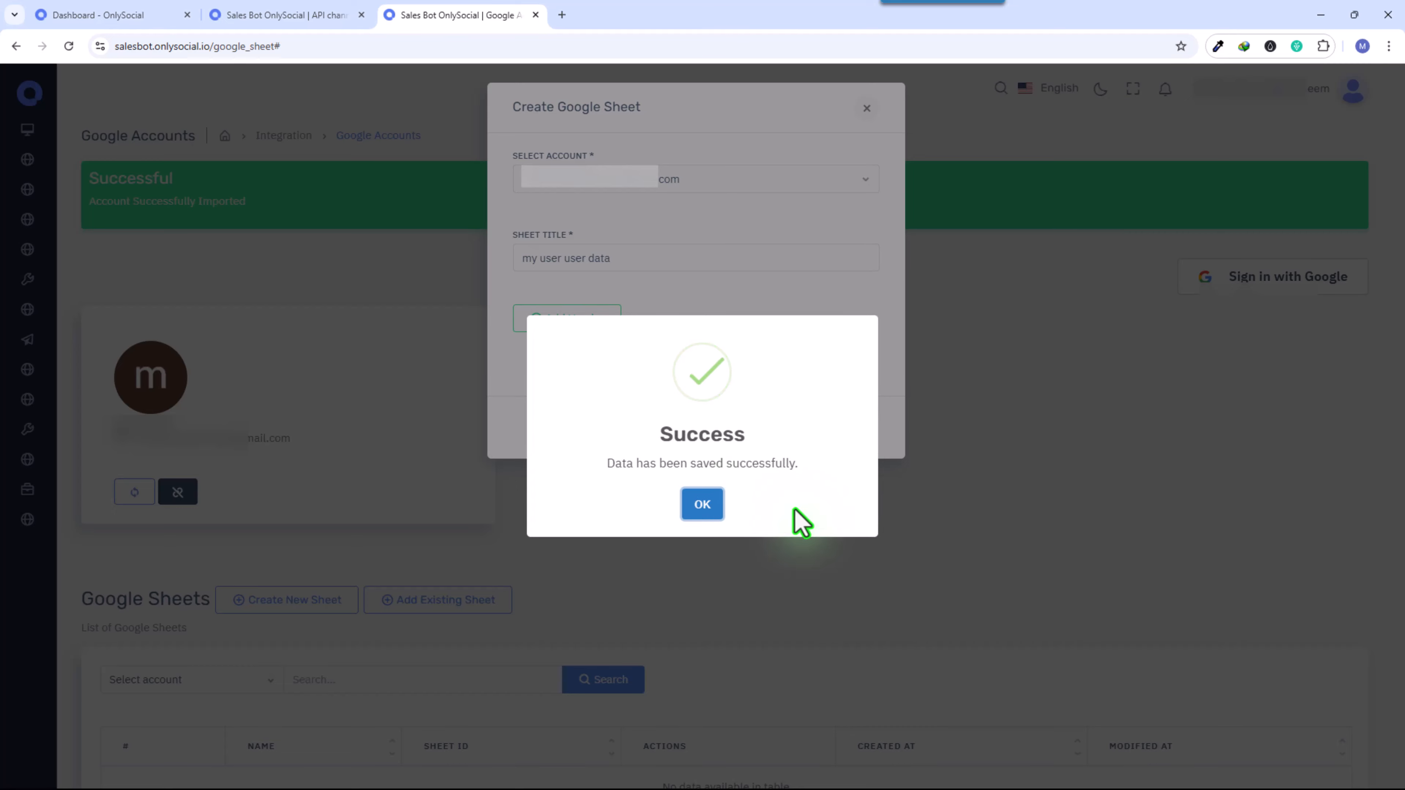
left_click(701, 501)
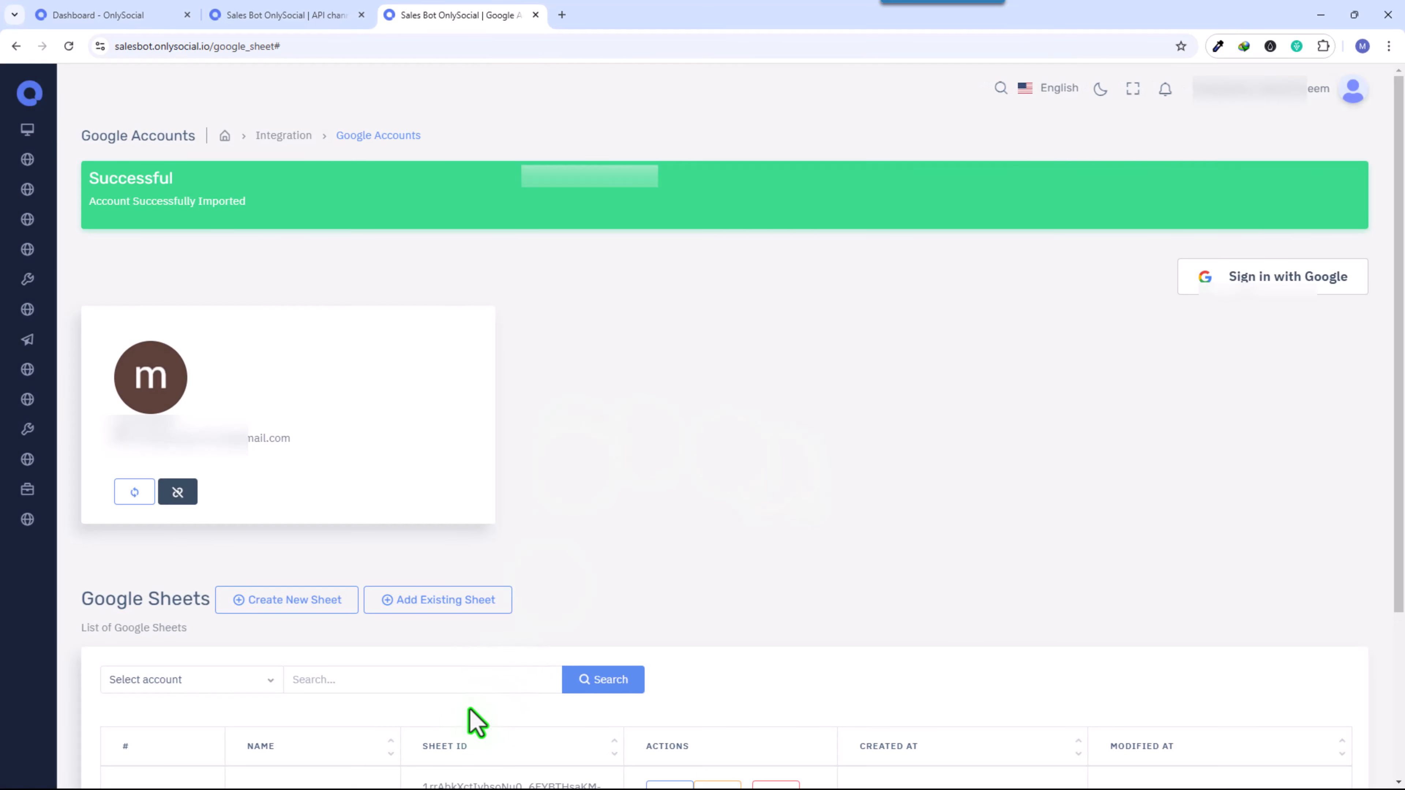
Step: Inspect the new sheet's entry in the Google Sheets list, view the spreadsheet itself, and close it again
scroll(236, 659, "down", 4)
left_click_drag(112, 583, 527, 575)
left_click(547, 643)
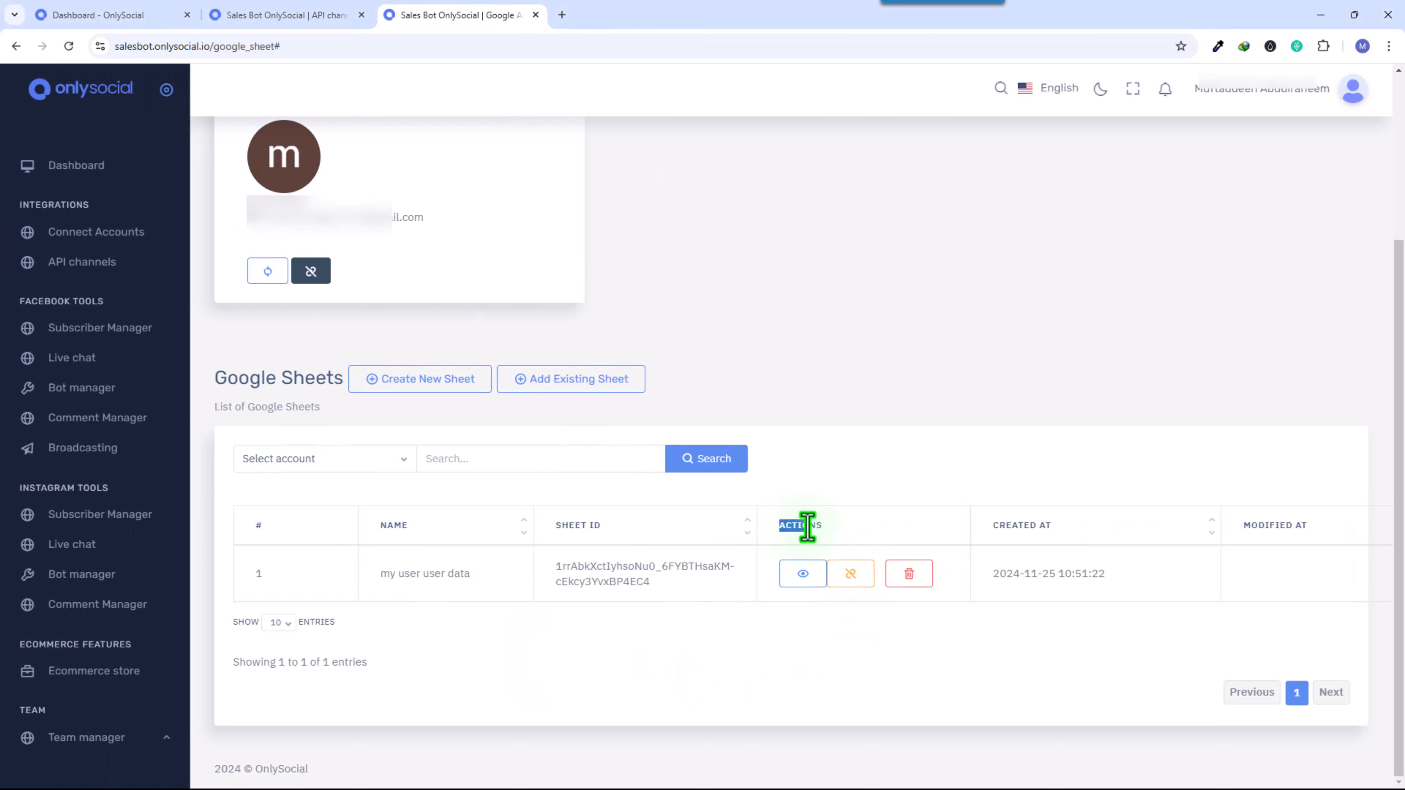
left_click(803, 575)
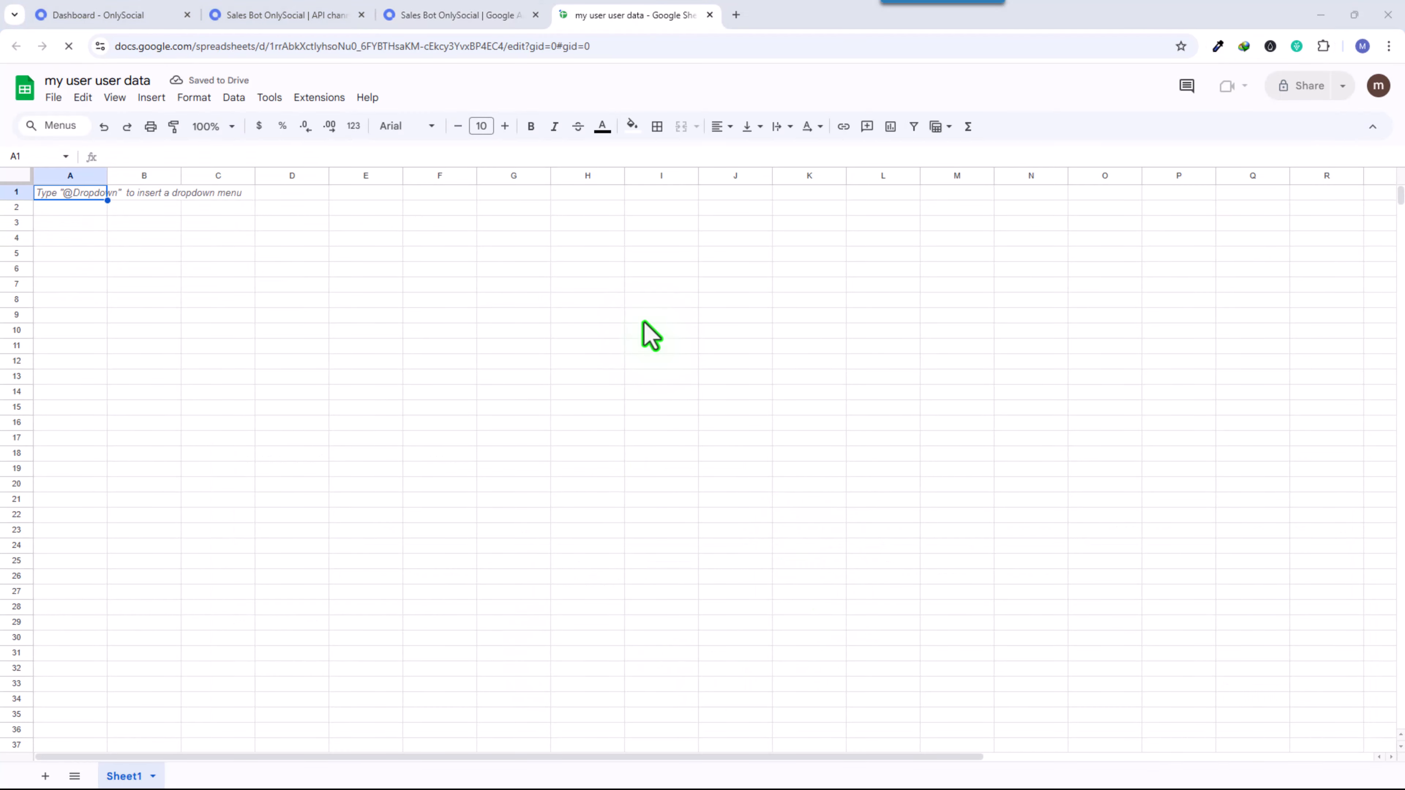
left_click(381, 302)
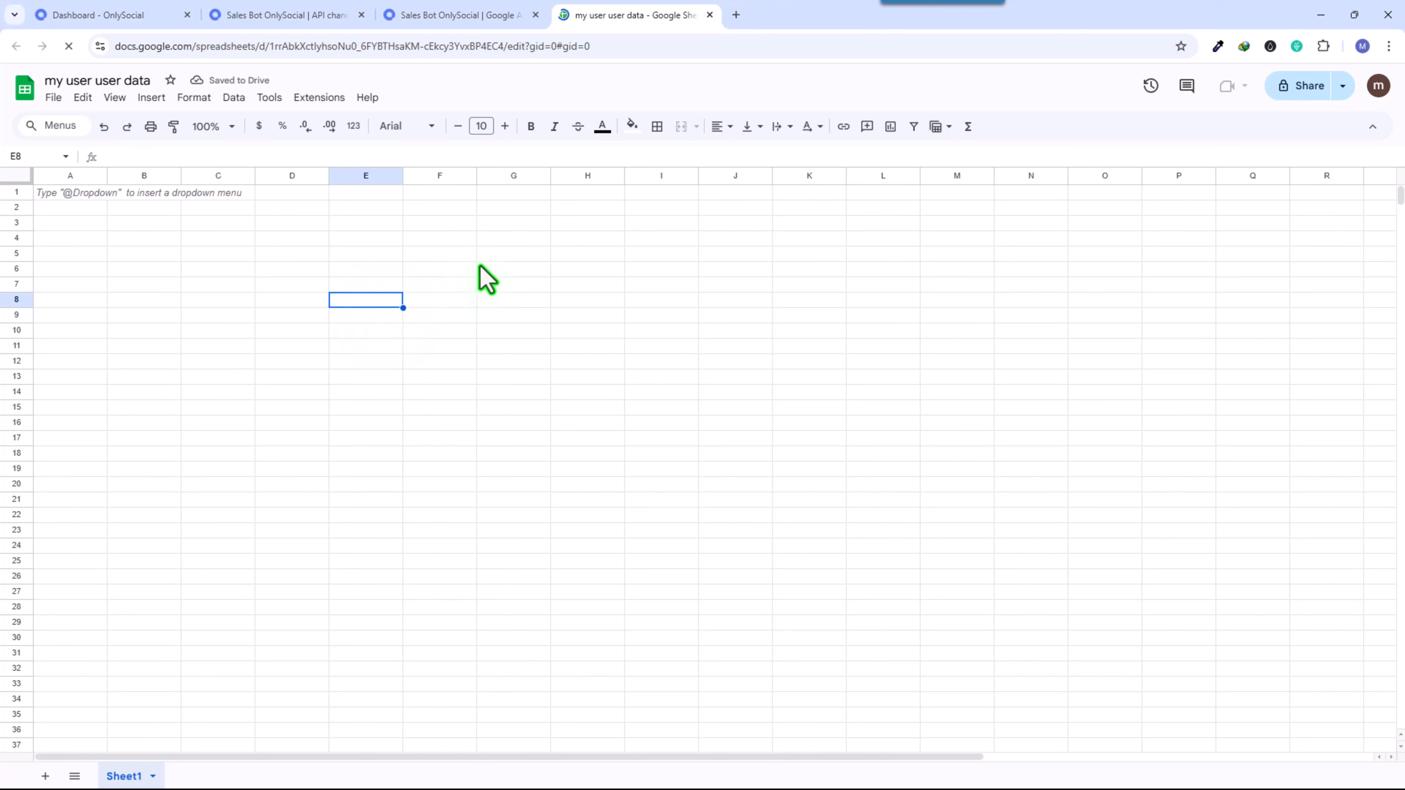
key("ctrl+w")
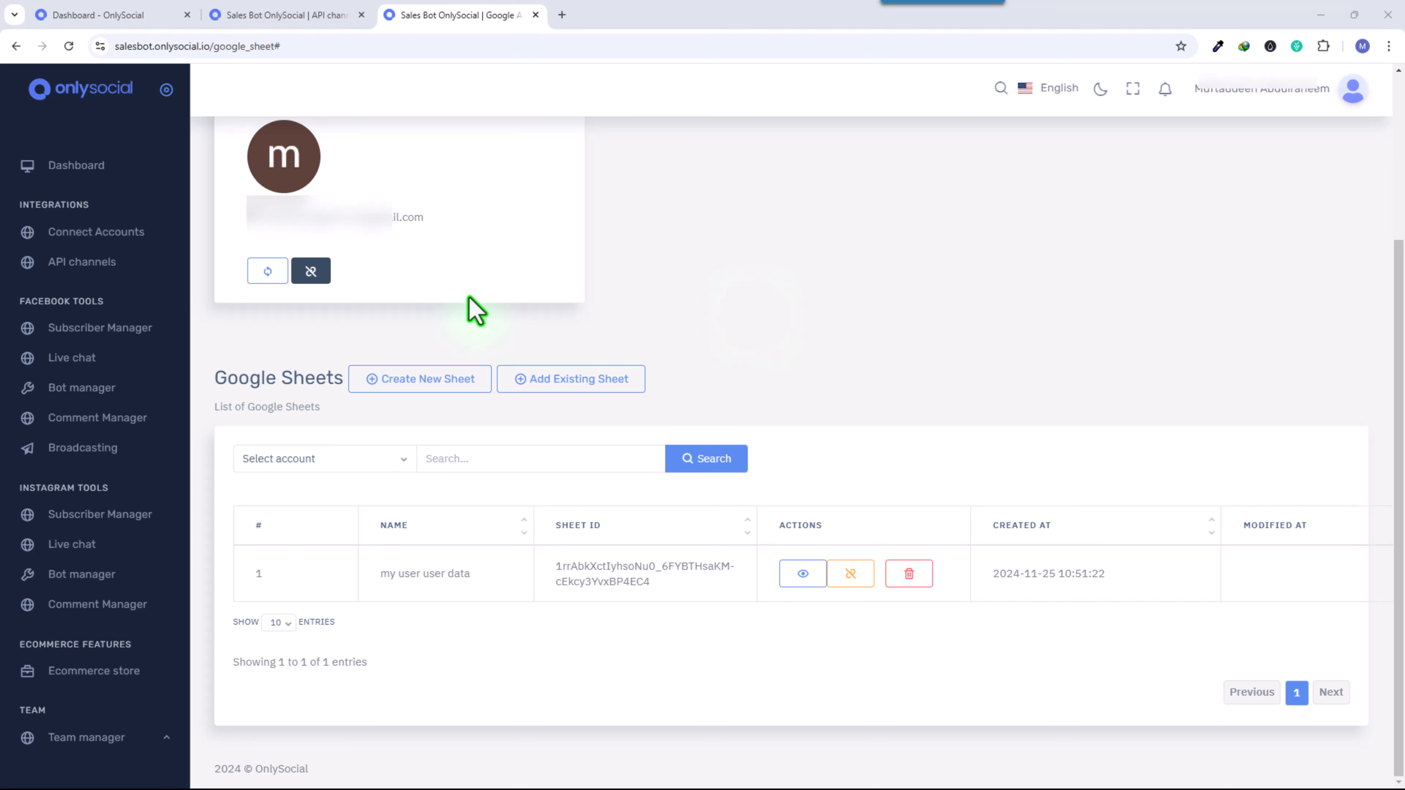
Step: Open the Facebook Bot manager for the AI Writer page and start a new bot reply flow
left_click(111, 387)
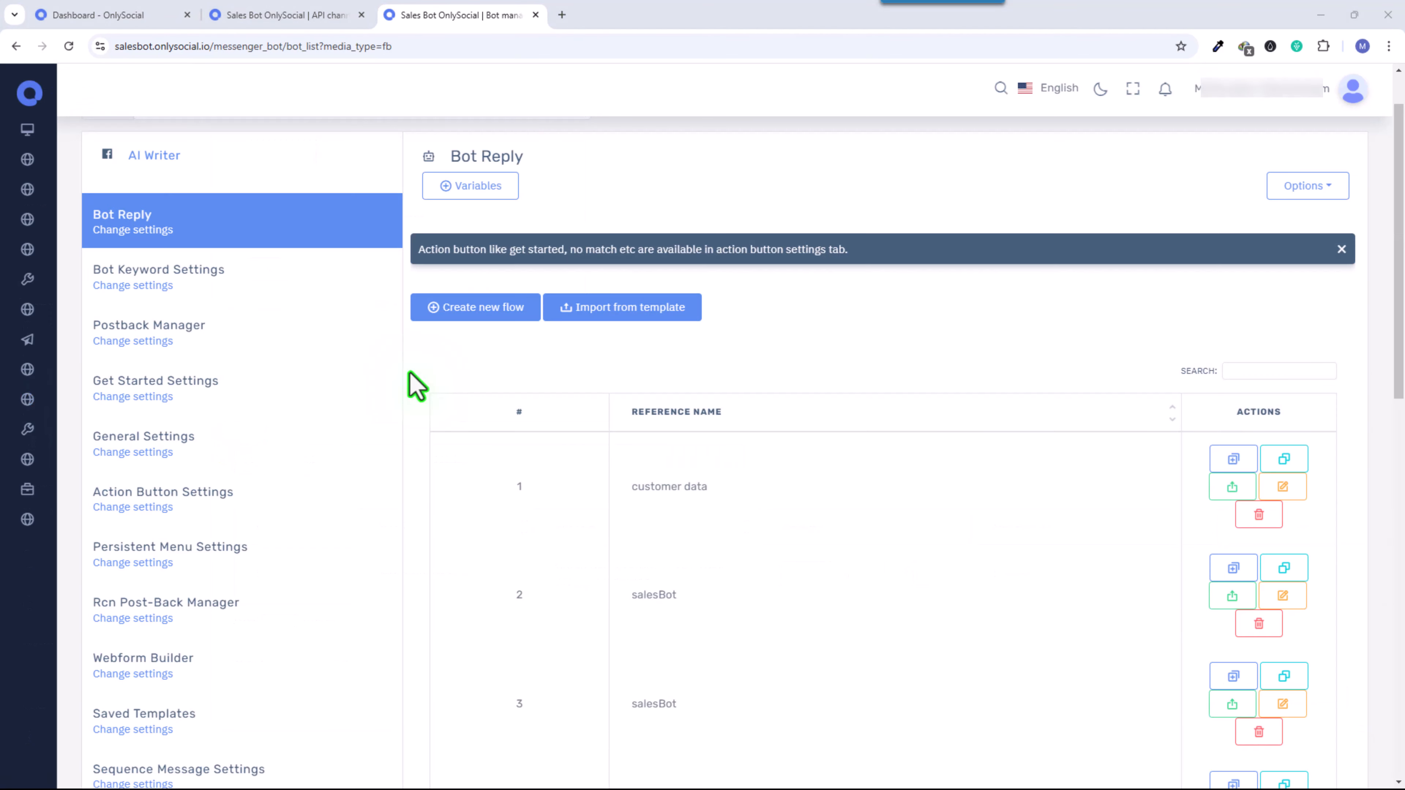
scroll(416, 386, "up", 1)
left_click(219, 176)
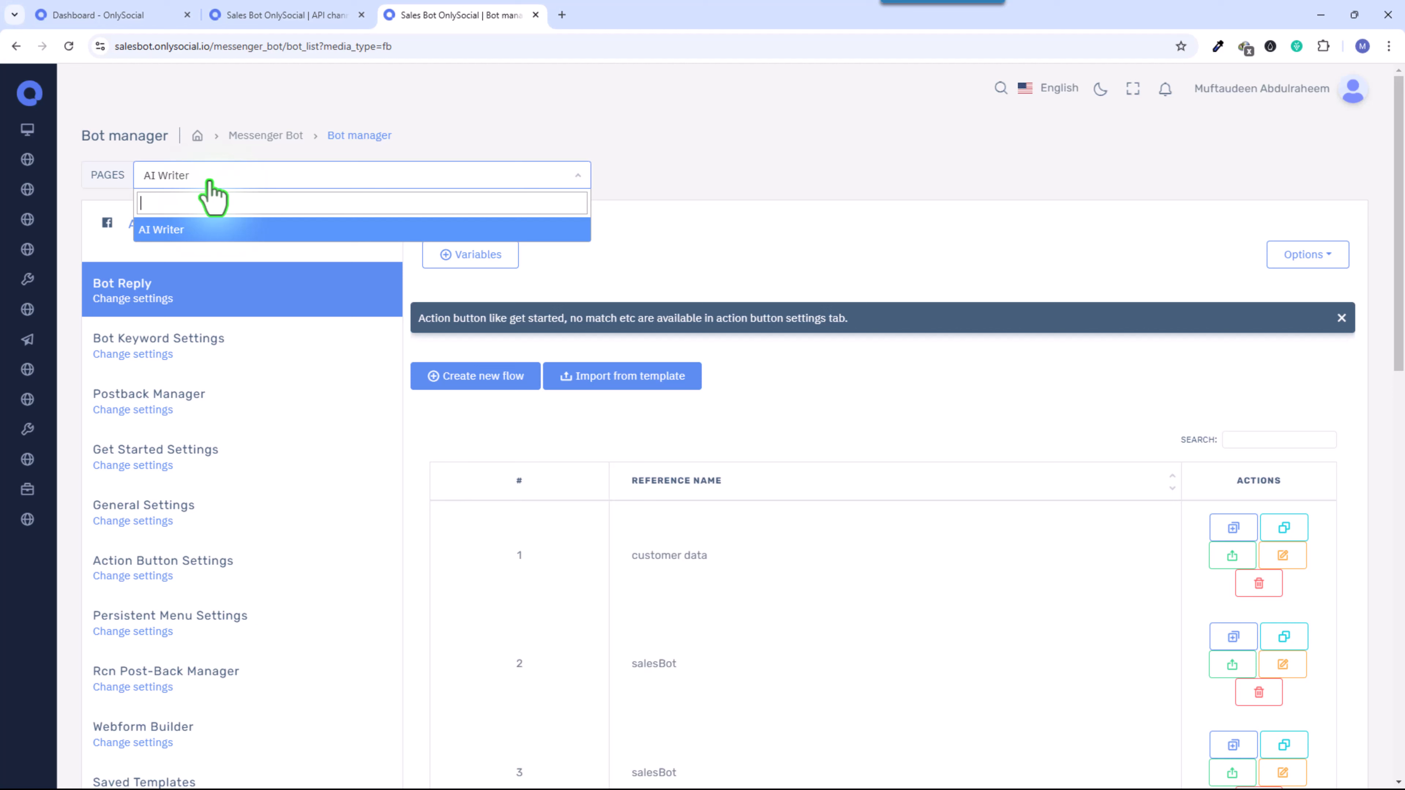
left_click(158, 229)
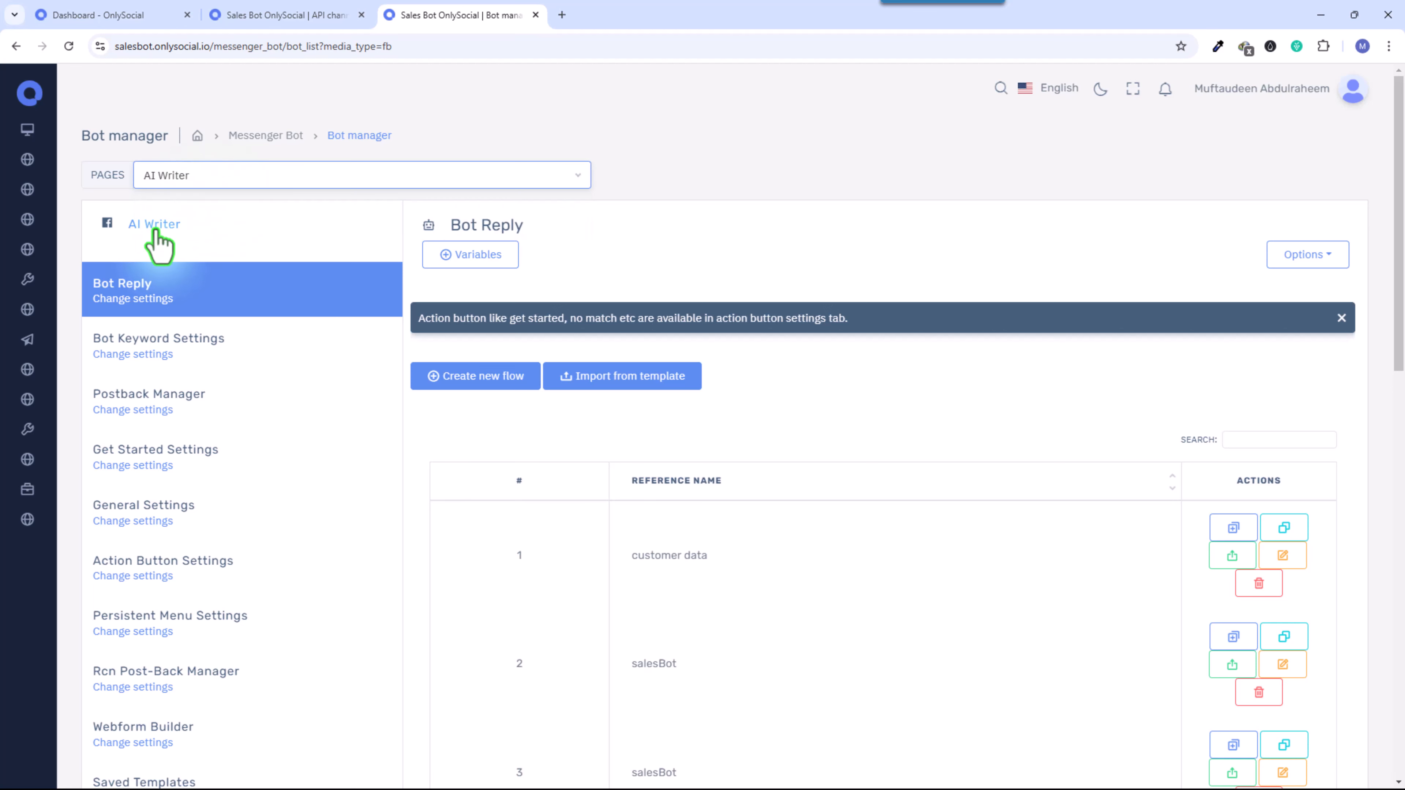
left_click(479, 382)
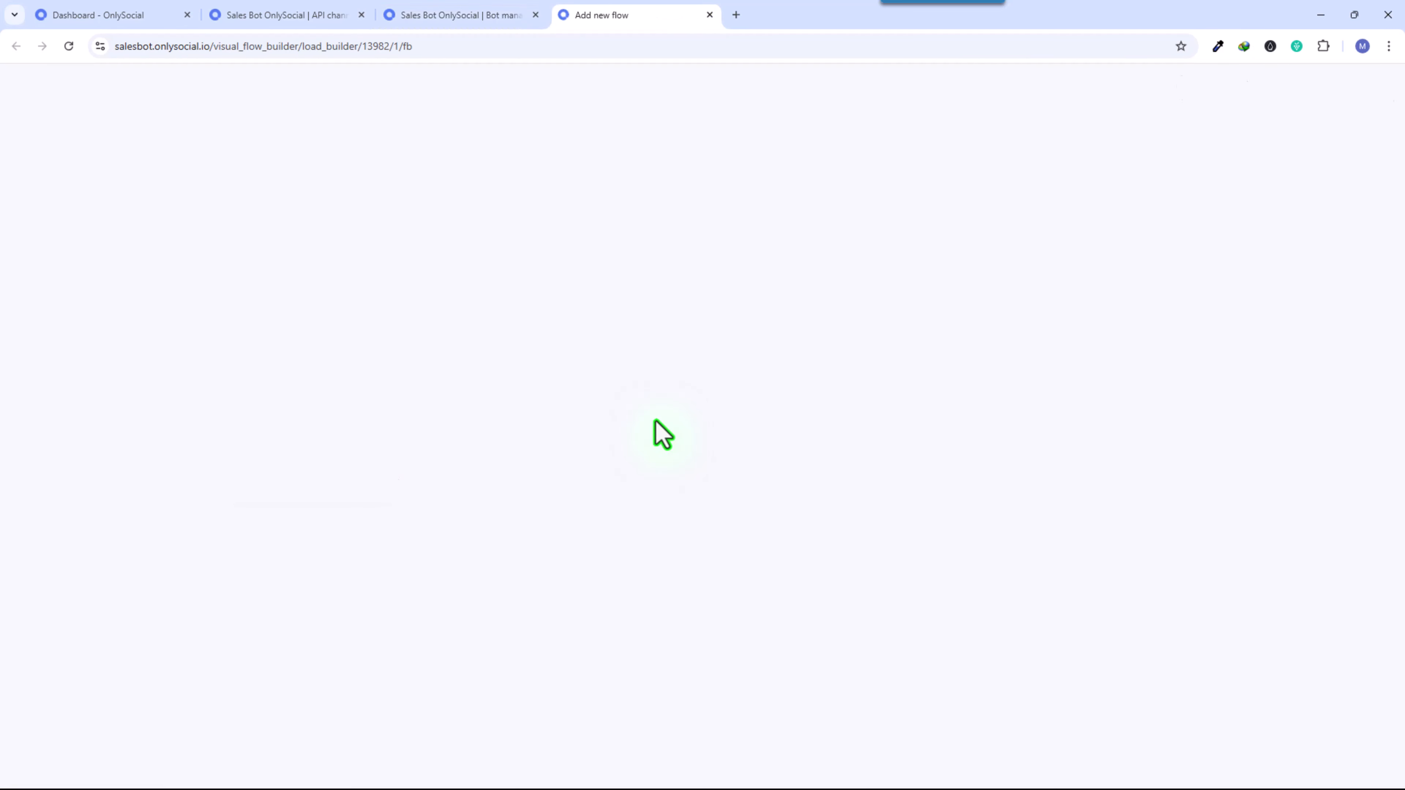
Step: Configure the flow's reference with the trigger keywords "Hello, hi" and the title "customer data"
left_click(393, 423)
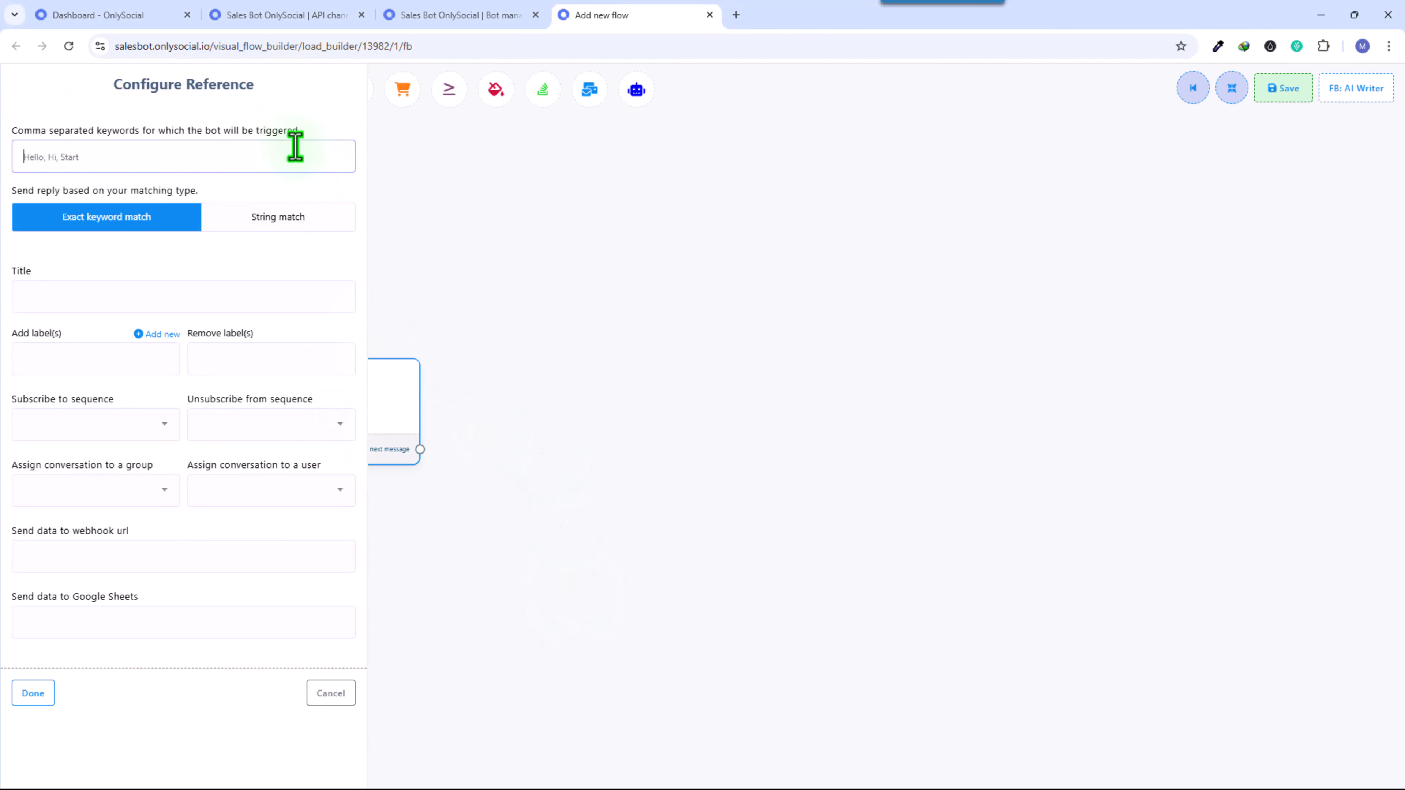
left_click(96, 161)
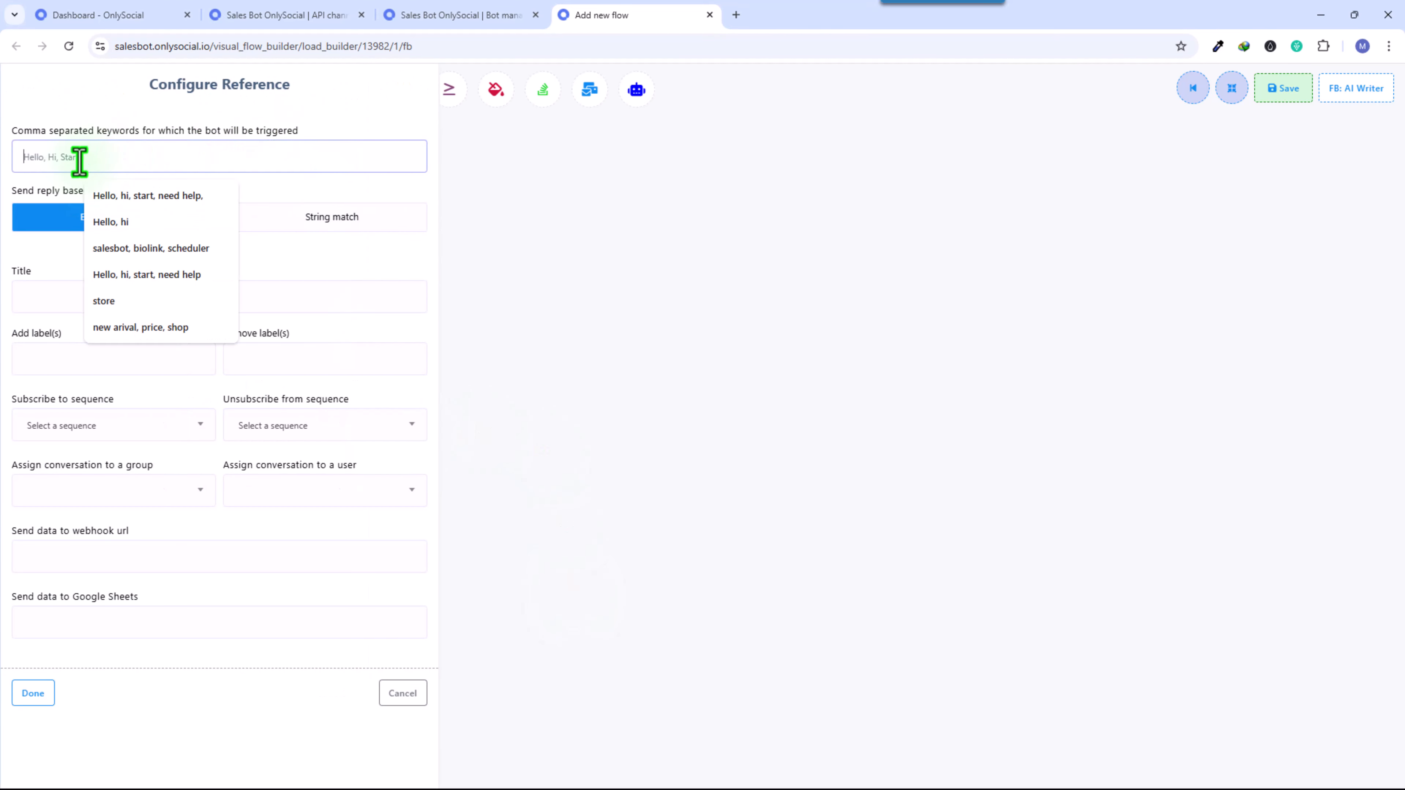
left_click(118, 227)
left_click(63, 297)
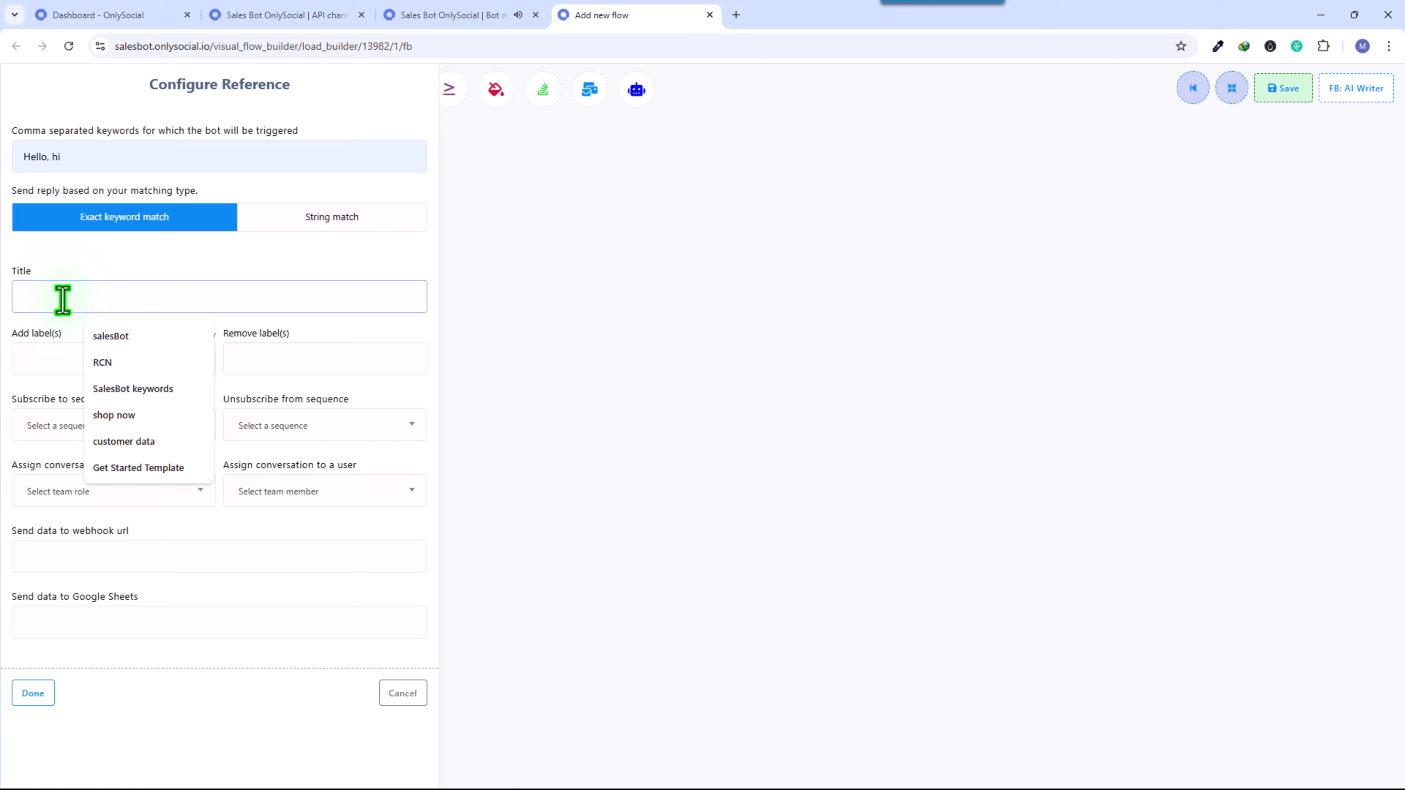
type("customer data")
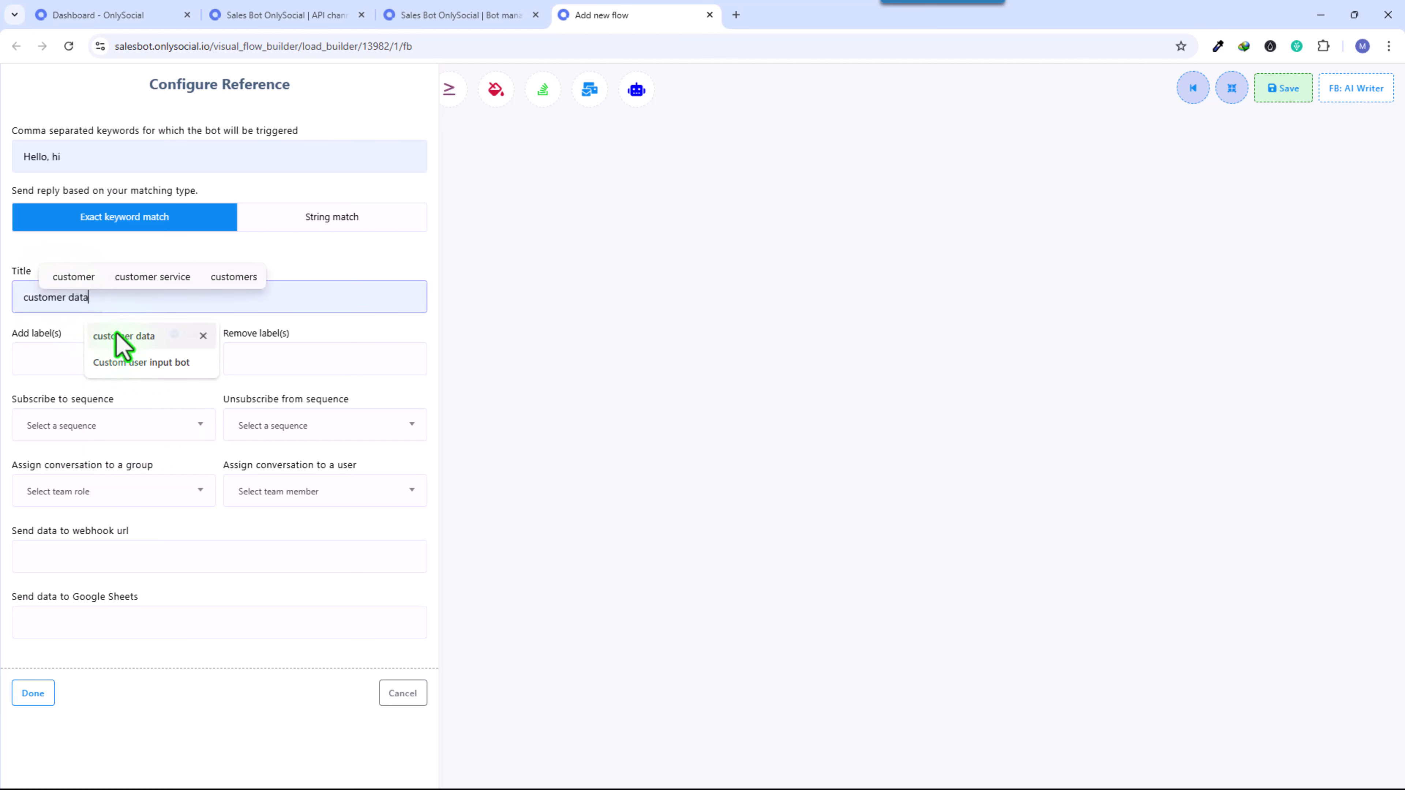
Step: Send the customer data flow's data to the "my user user data [Sheet1]" Google Sheet and finish the reference settings
left_click(115, 336)
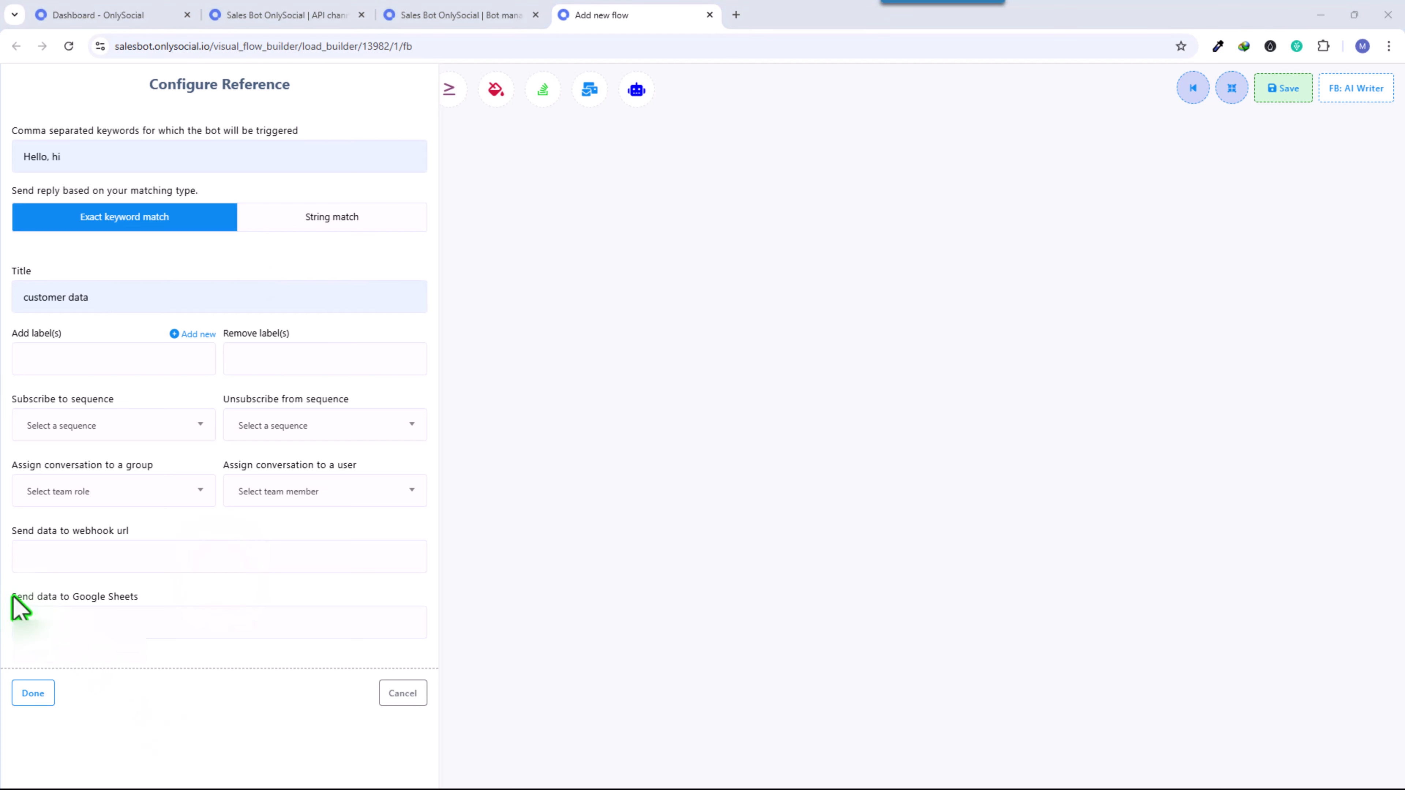
left_click_drag(13, 597, 168, 590)
left_click(174, 585)
left_click(64, 623)
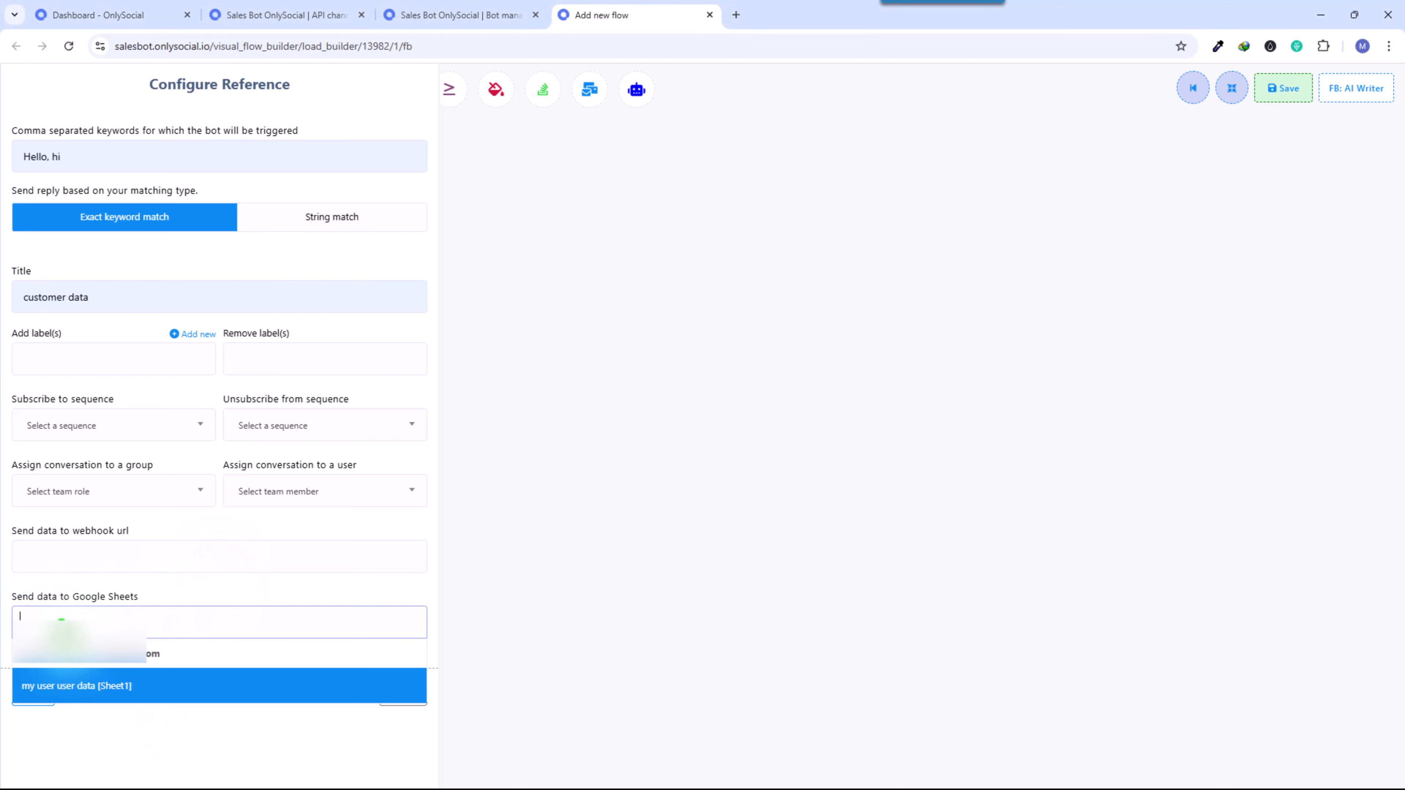
left_click(61, 687)
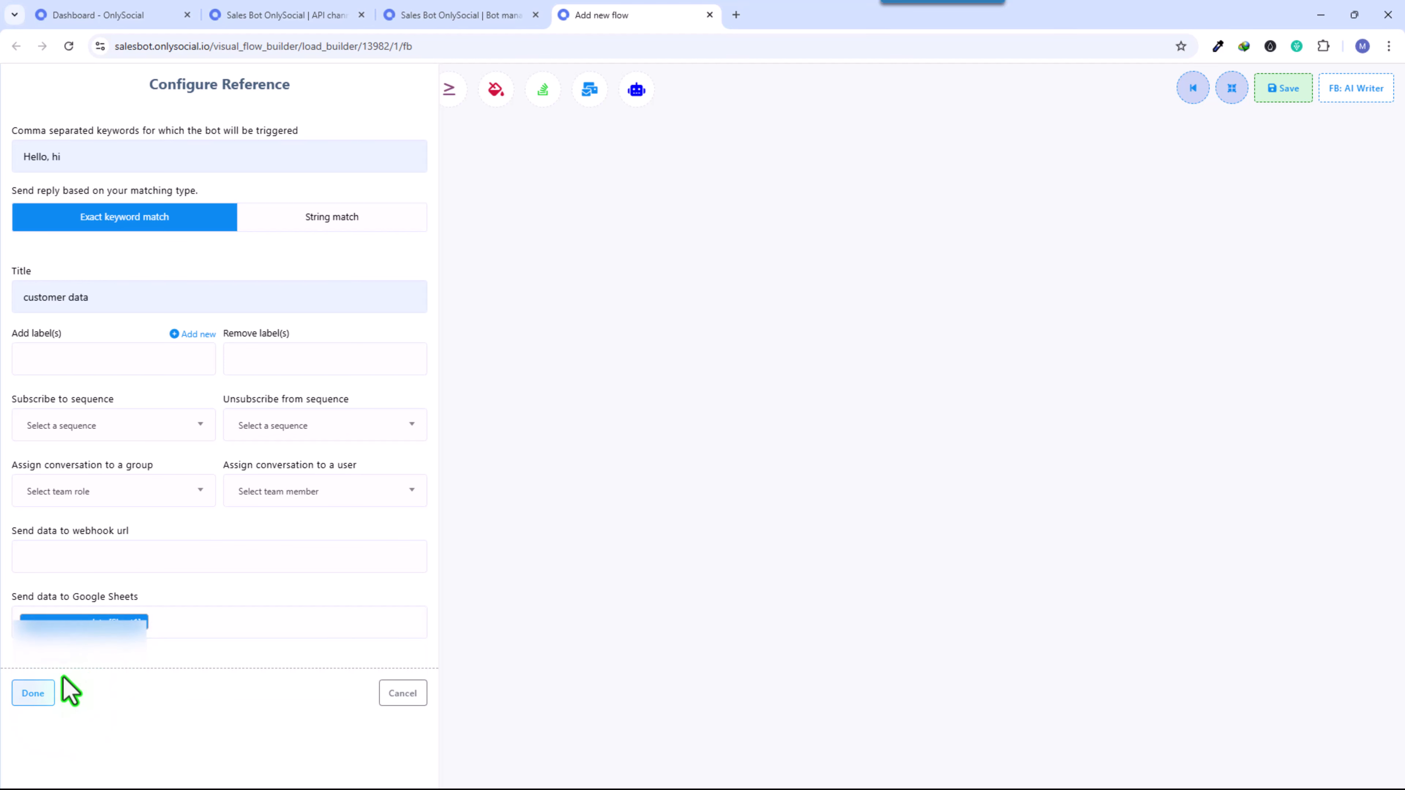
left_click(31, 694)
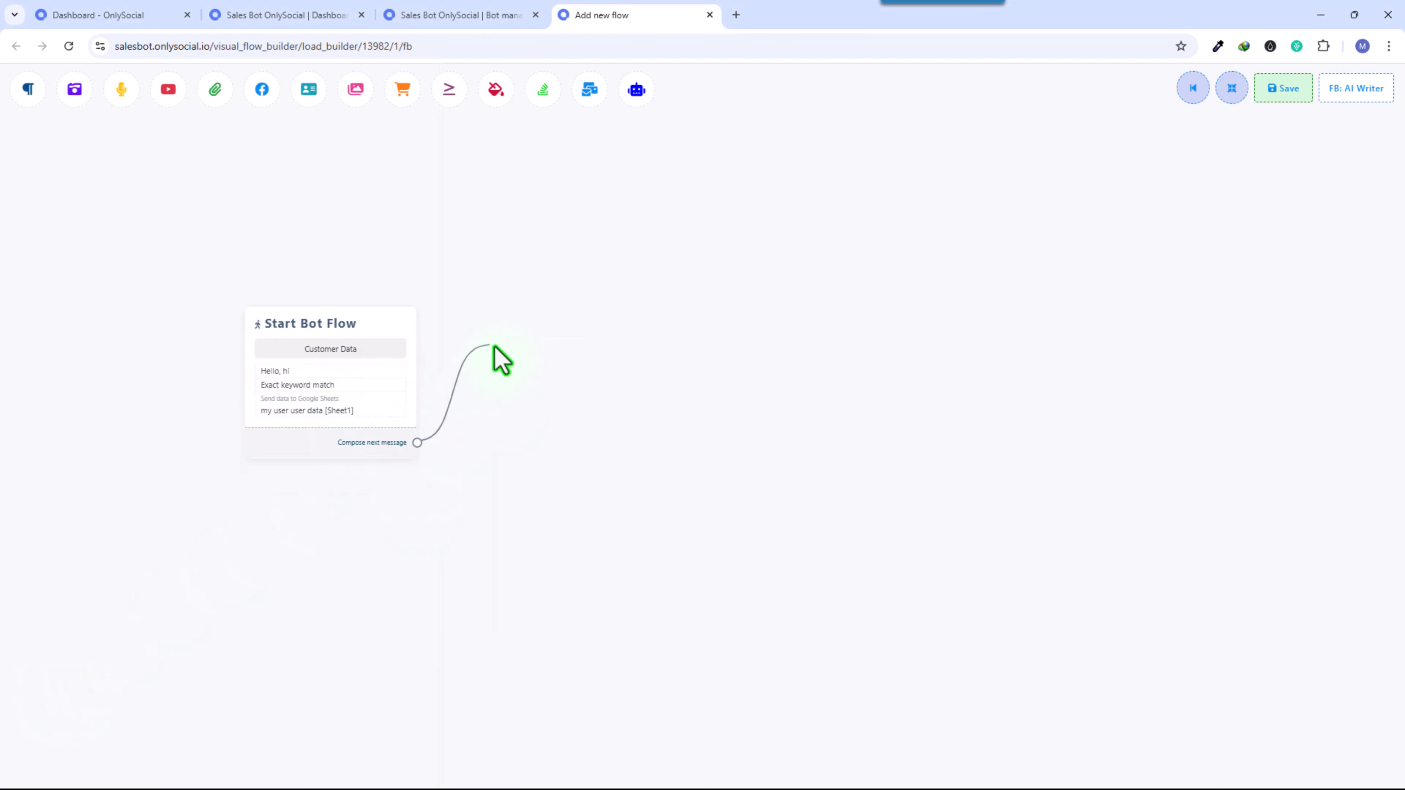
Step: Add a text message after Start Bot Flow that says "hello" followed by the first name and last name variables
left_click_drag(500, 360, 537, 389)
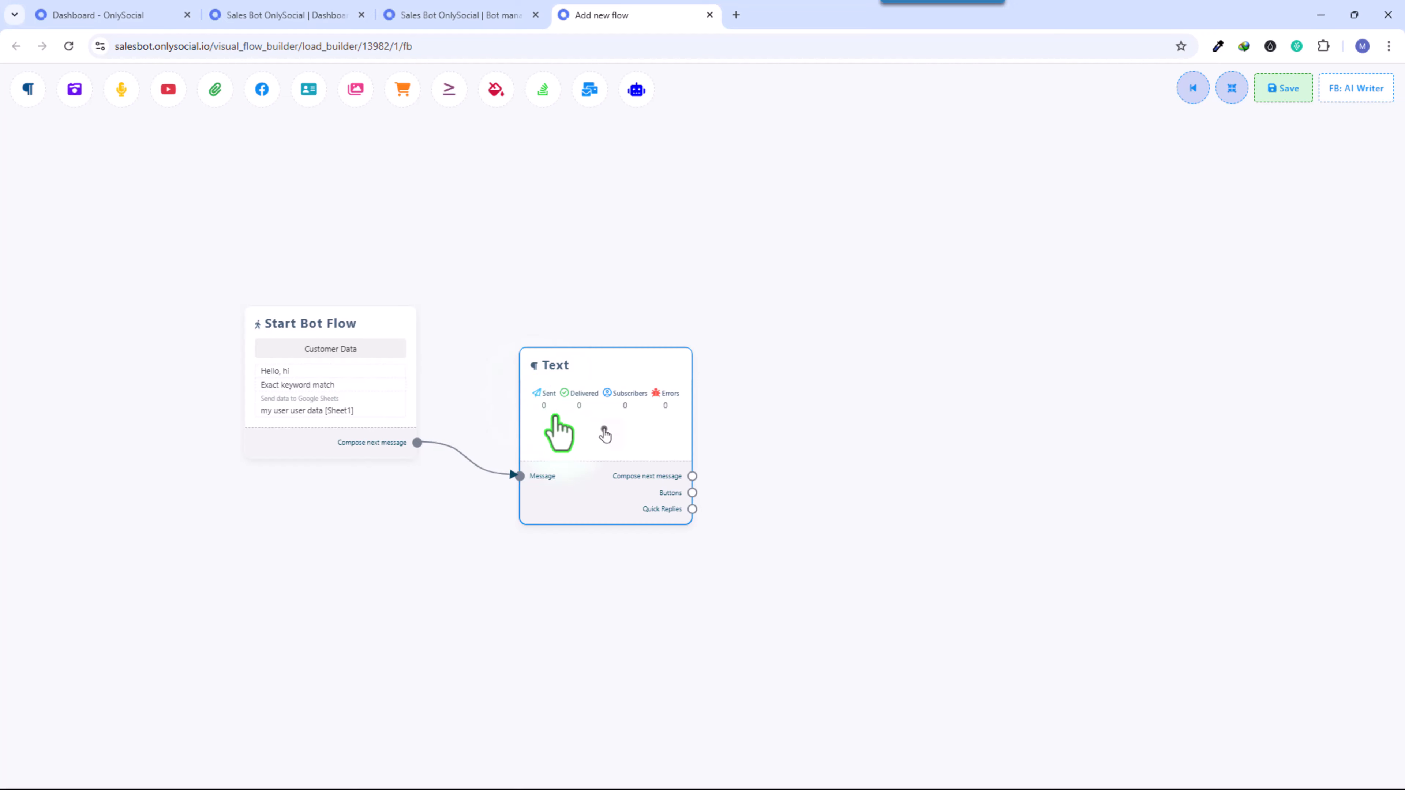
double_click(552, 430)
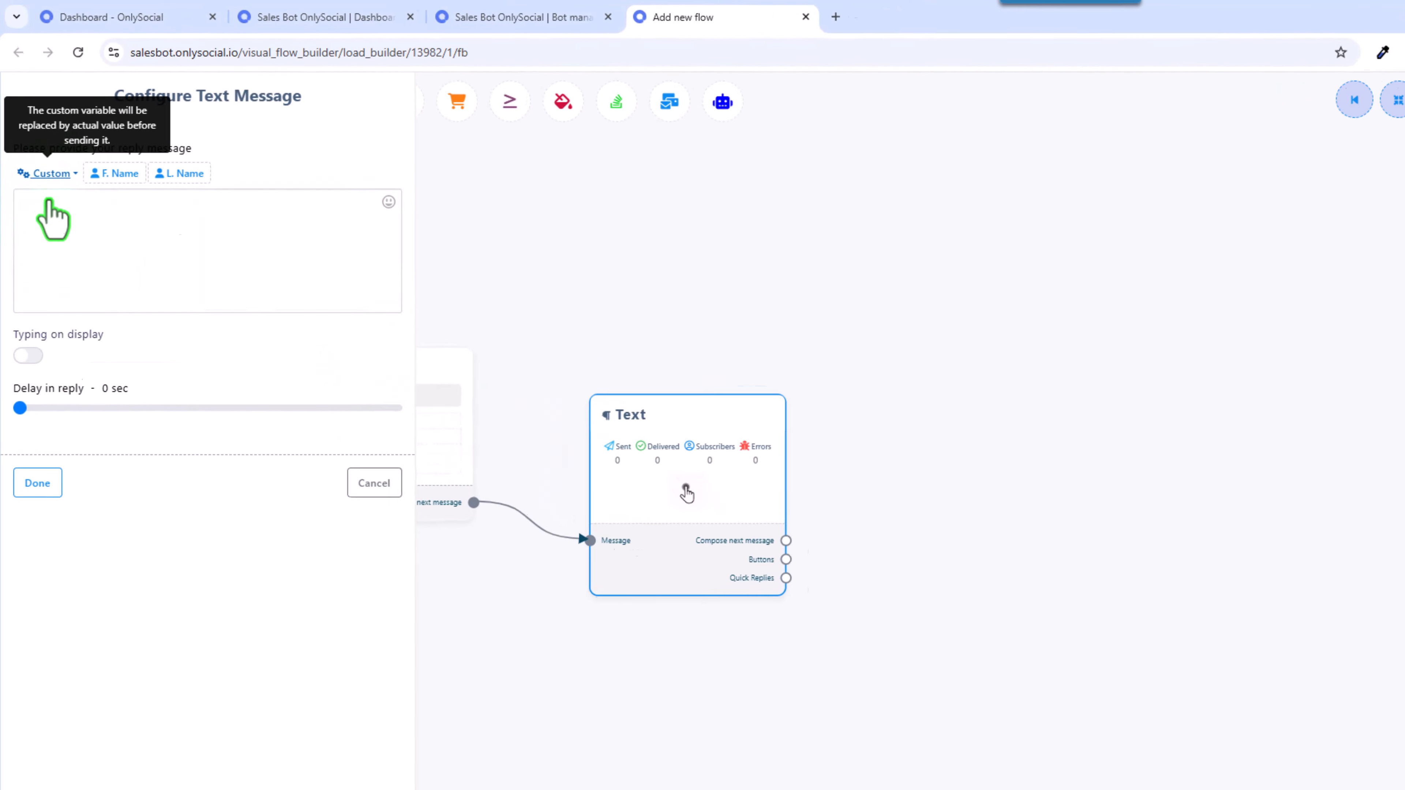
left_click(42, 153)
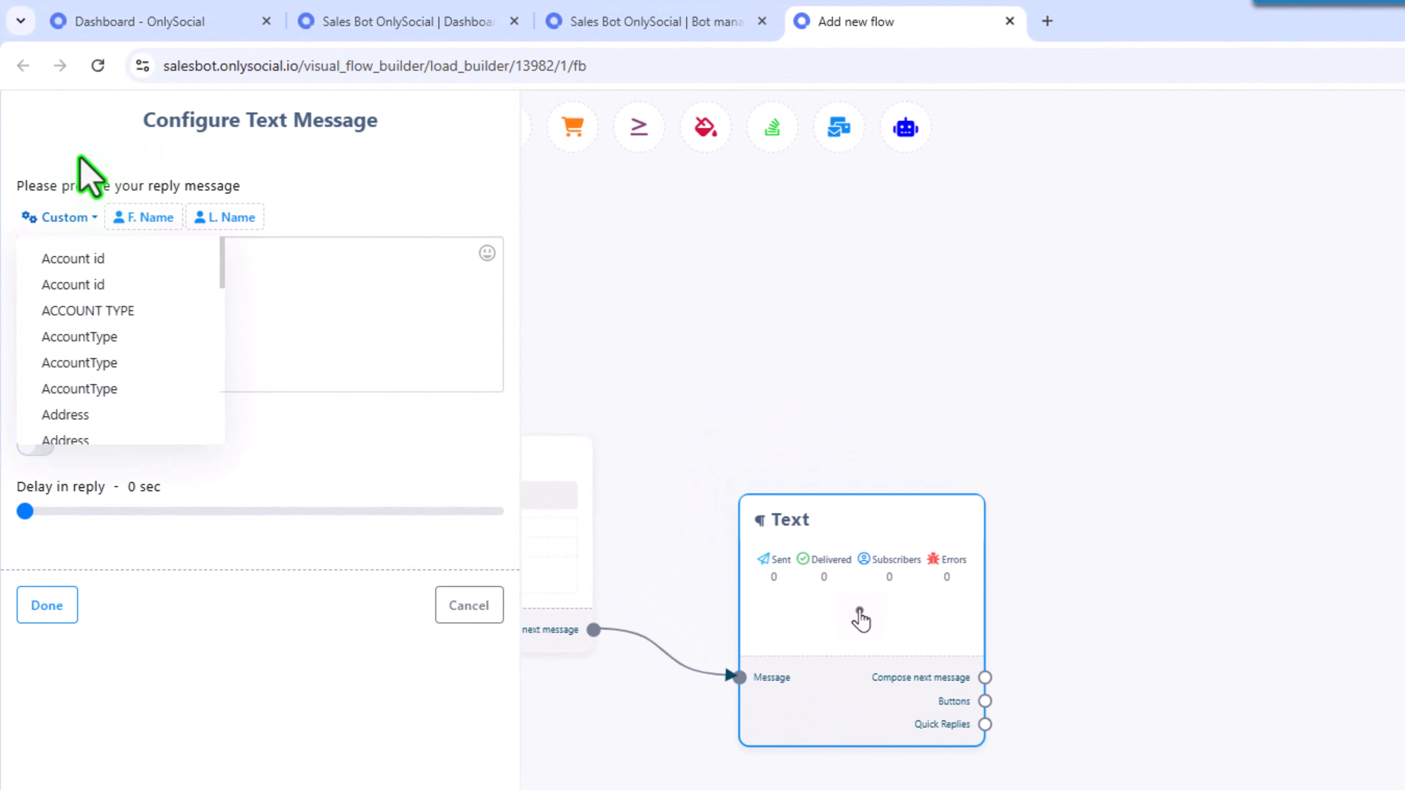
left_click(113, 282)
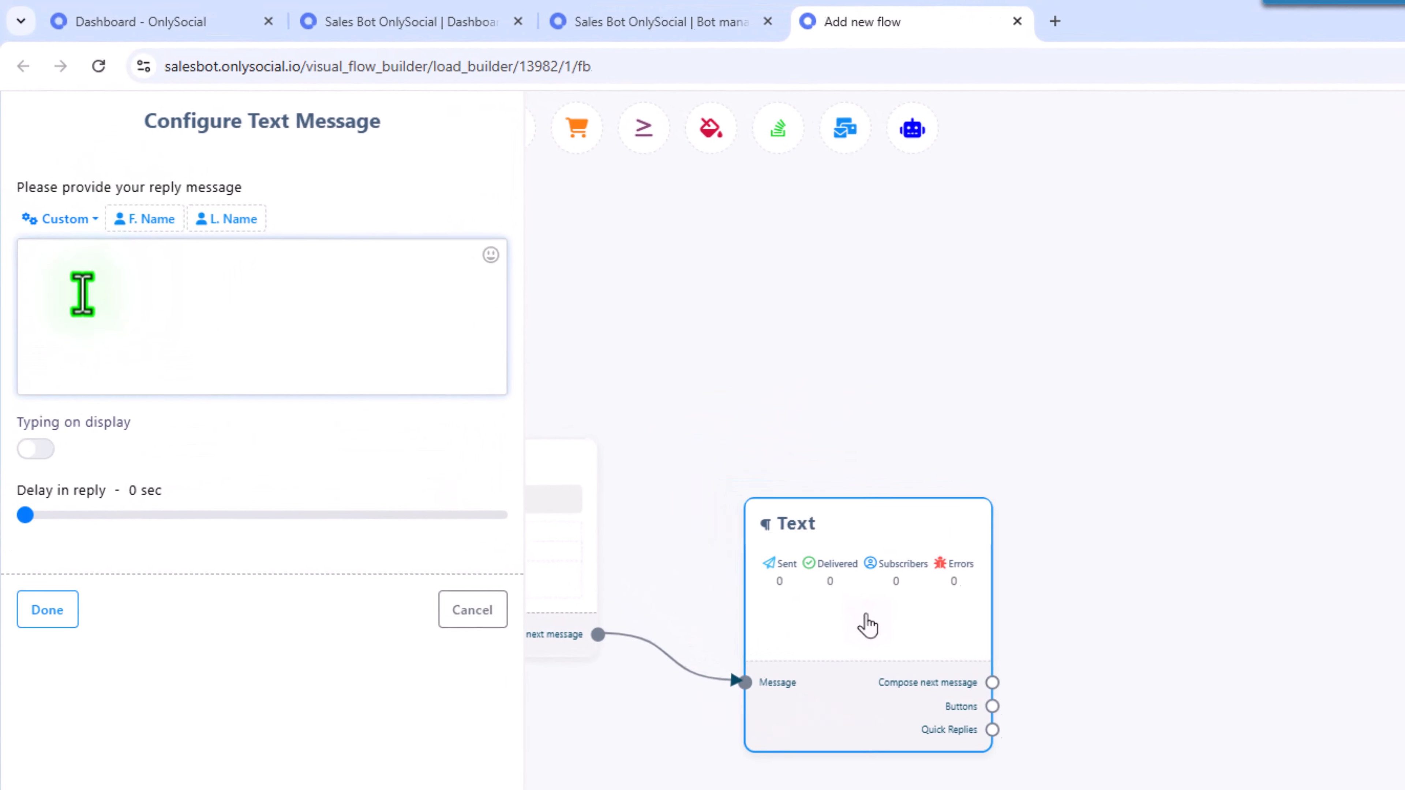
type("hello")
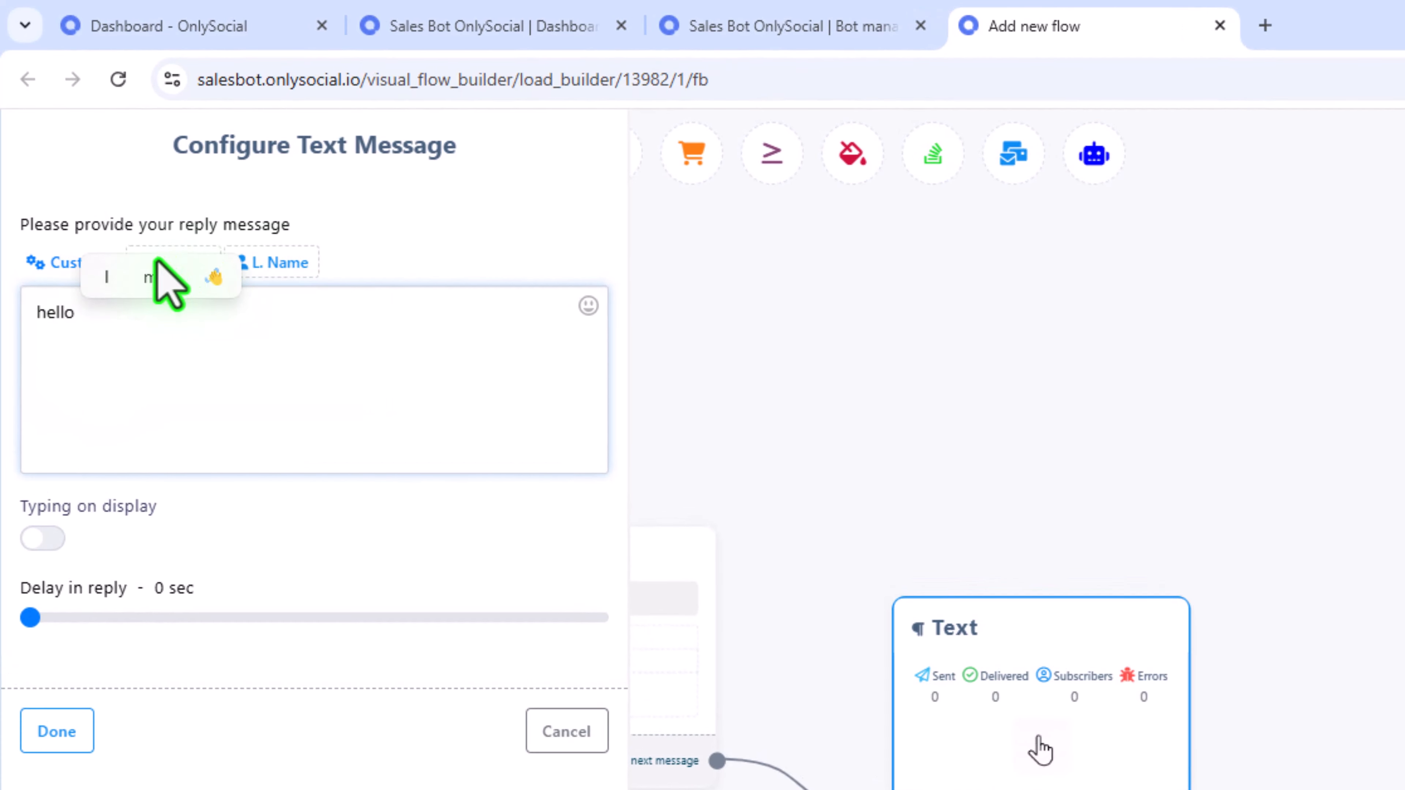
left_click(194, 264)
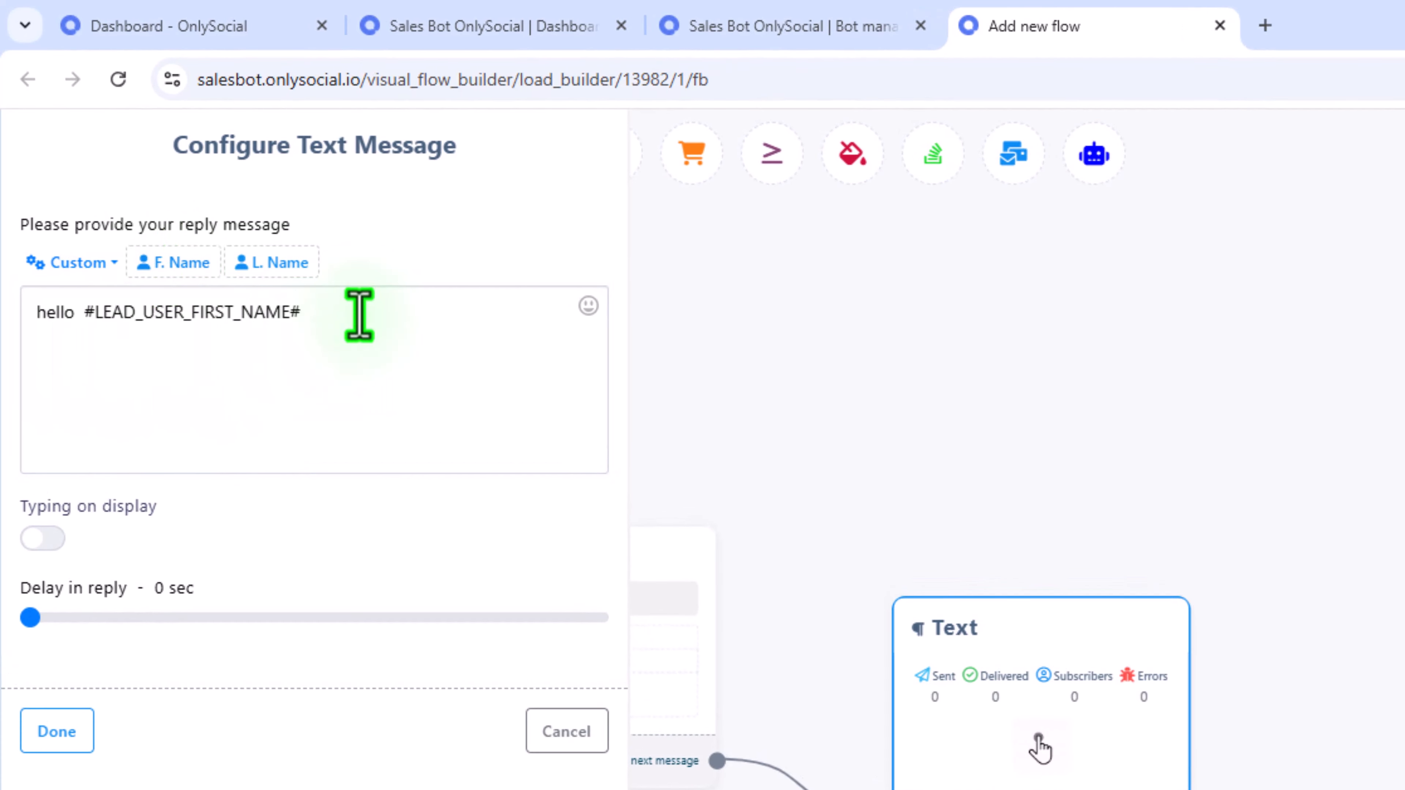
left_click(282, 265)
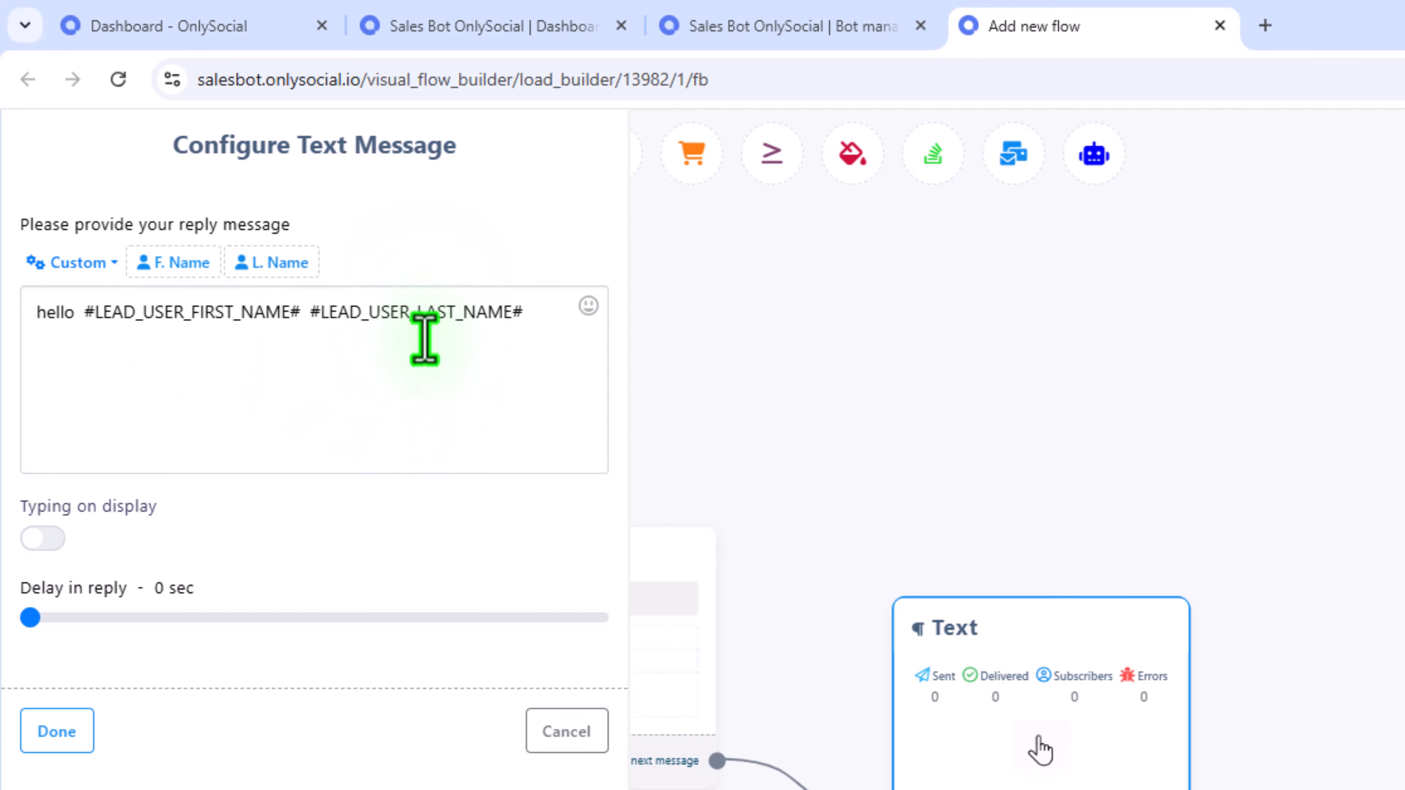
left_click(55, 731)
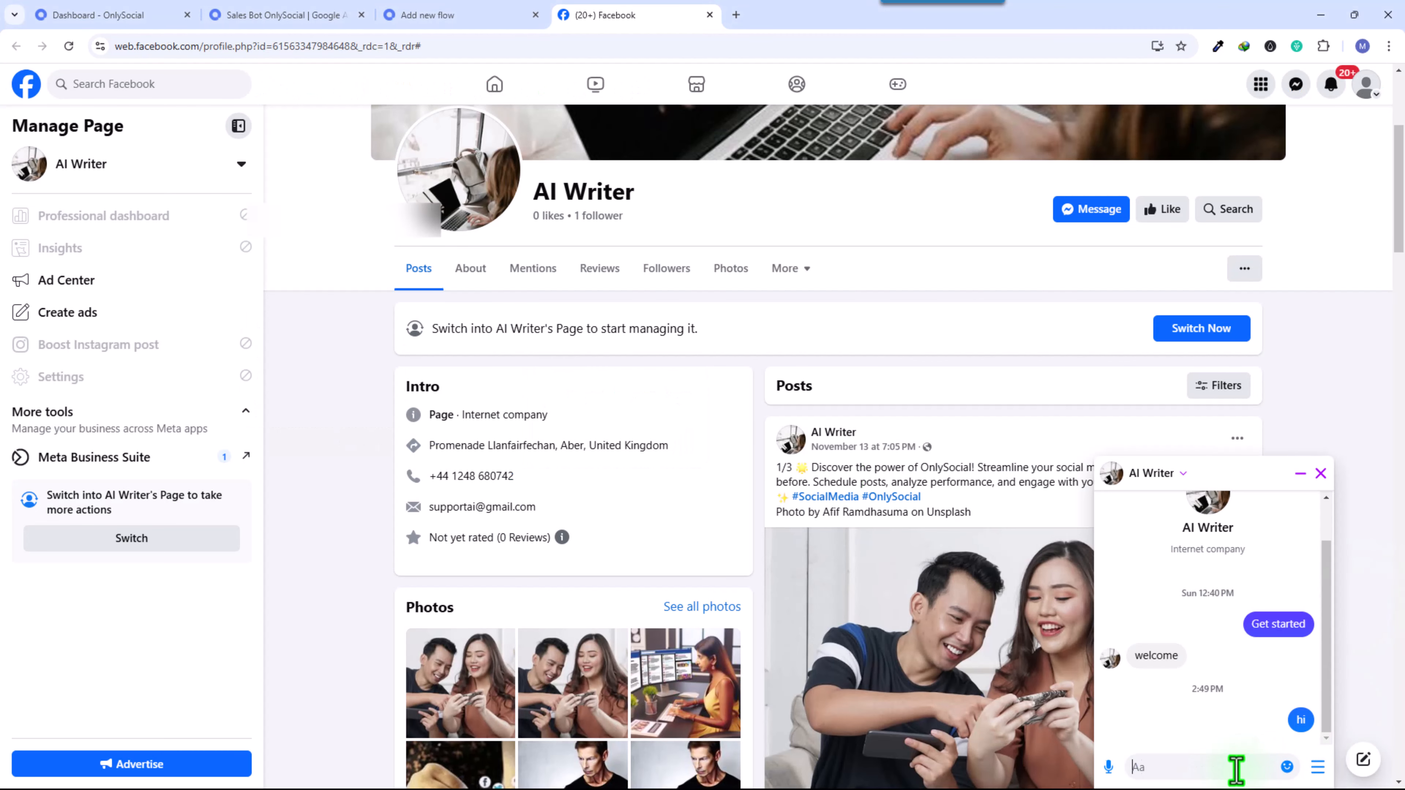
Step: Send "hi" to the AI Writer page on Facebook and examine the recorded entry in the "my user user data" spreadsheet
type("hi")
key("Return")
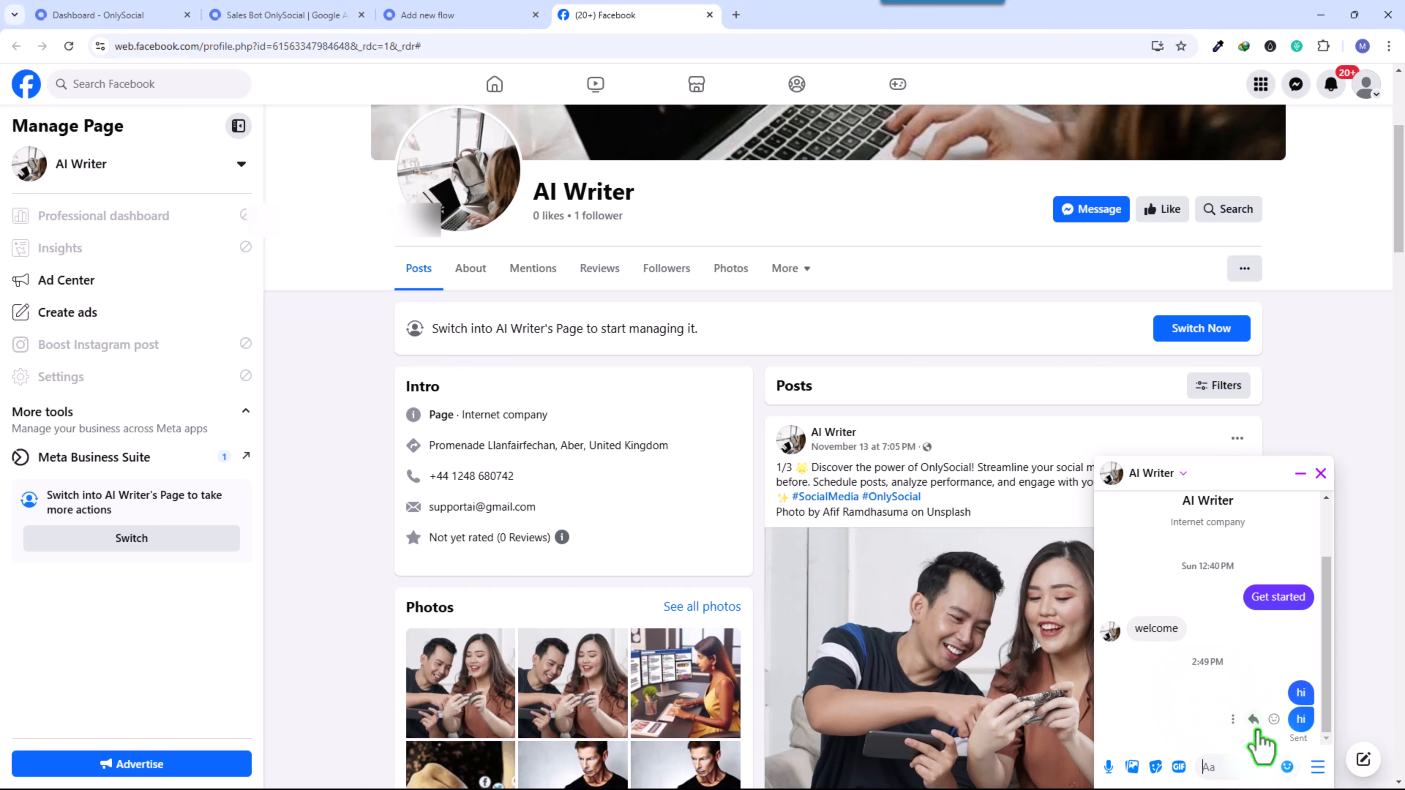
left_click(286, 16)
left_click(861, 575)
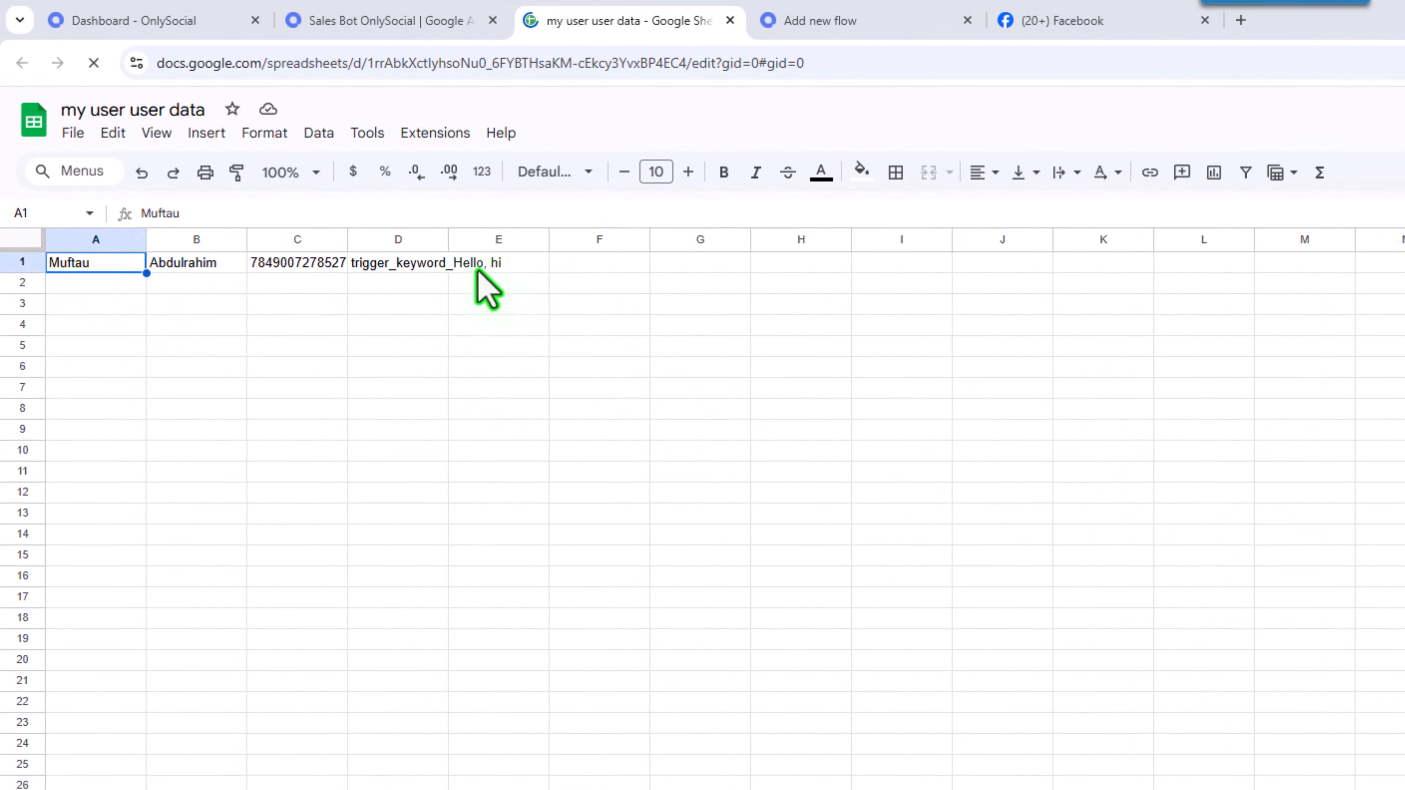
left_click_drag(478, 271, 93, 267)
left_click(84, 304)
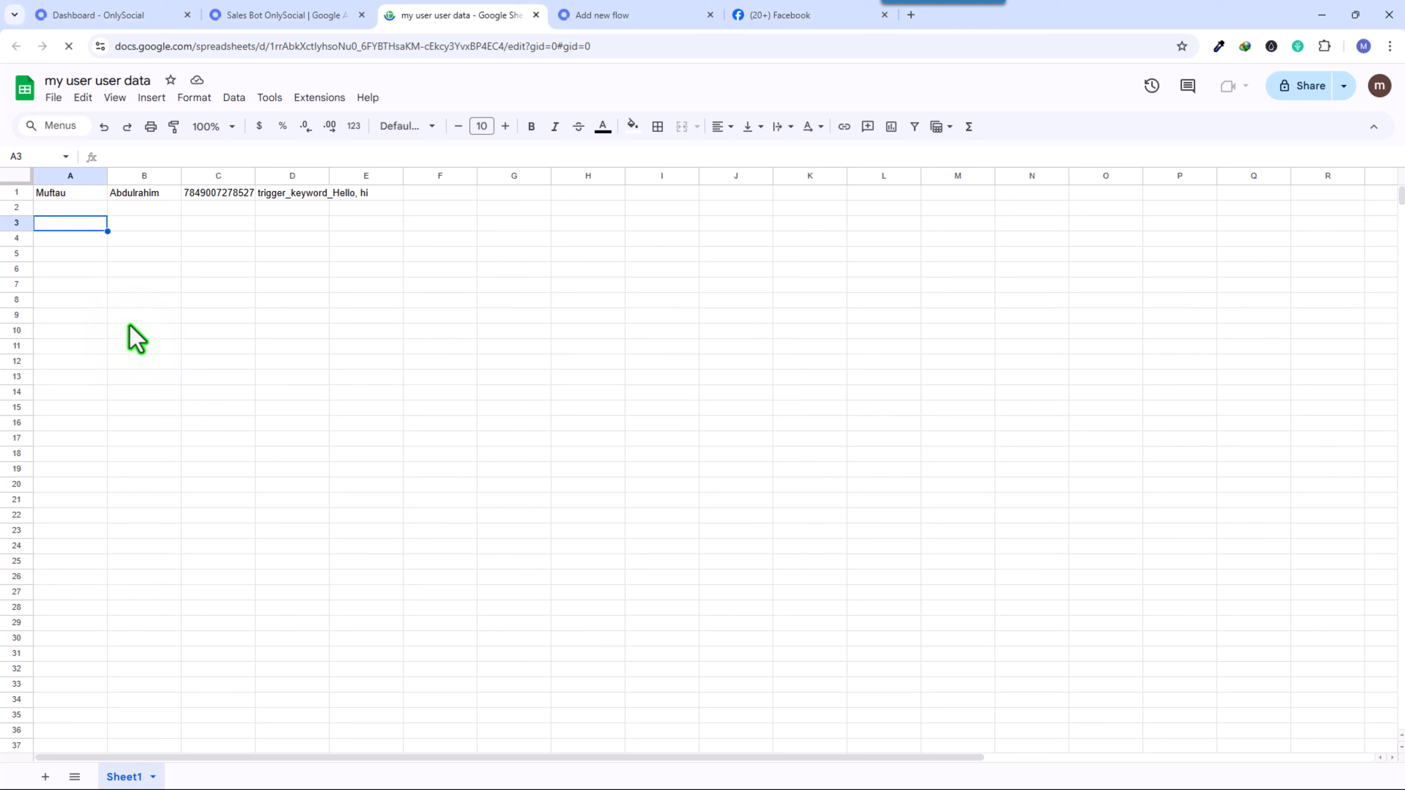
Step: Start a new Google Sheet in Sales Bot under the connected account, titled "food ordered by by customers."
left_click(282, 15)
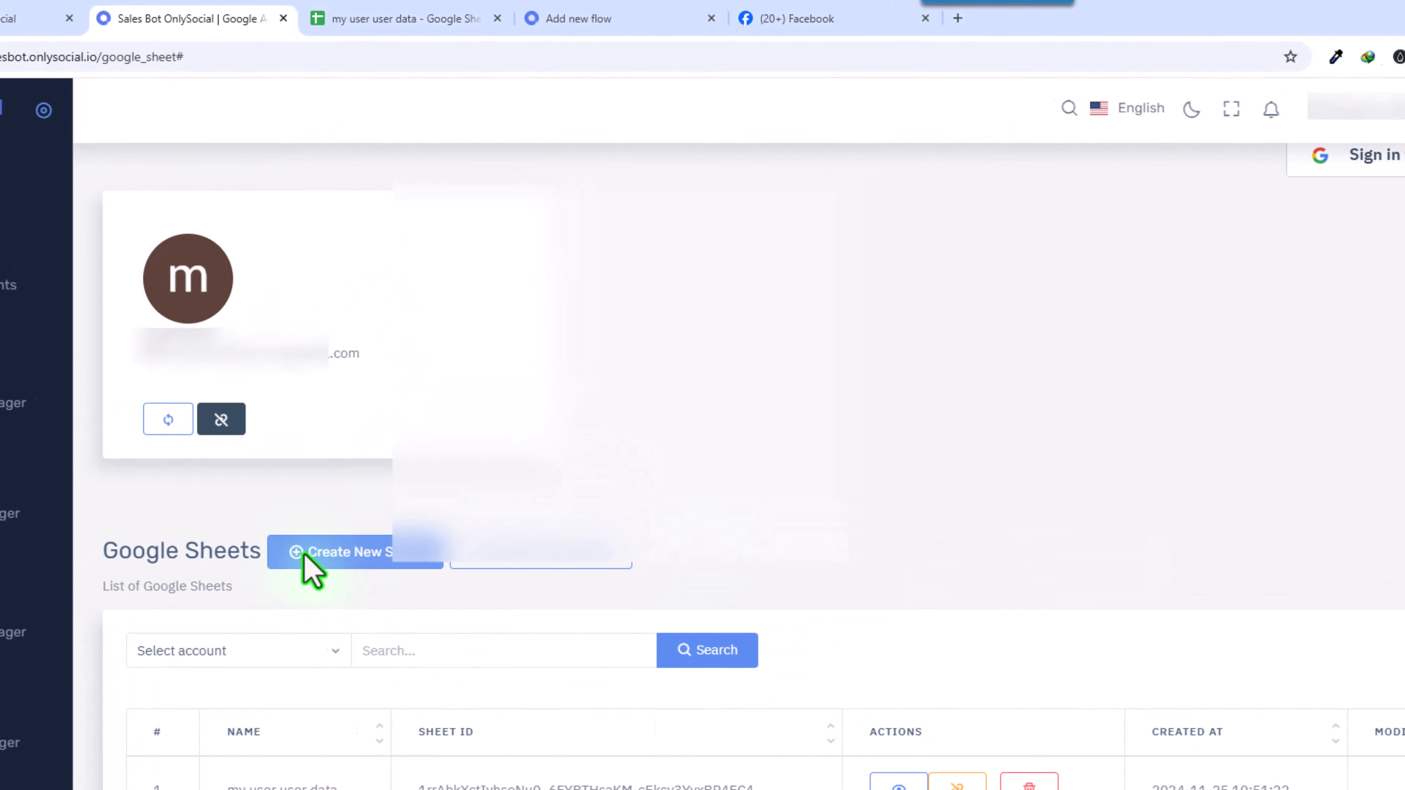
left_click(419, 504)
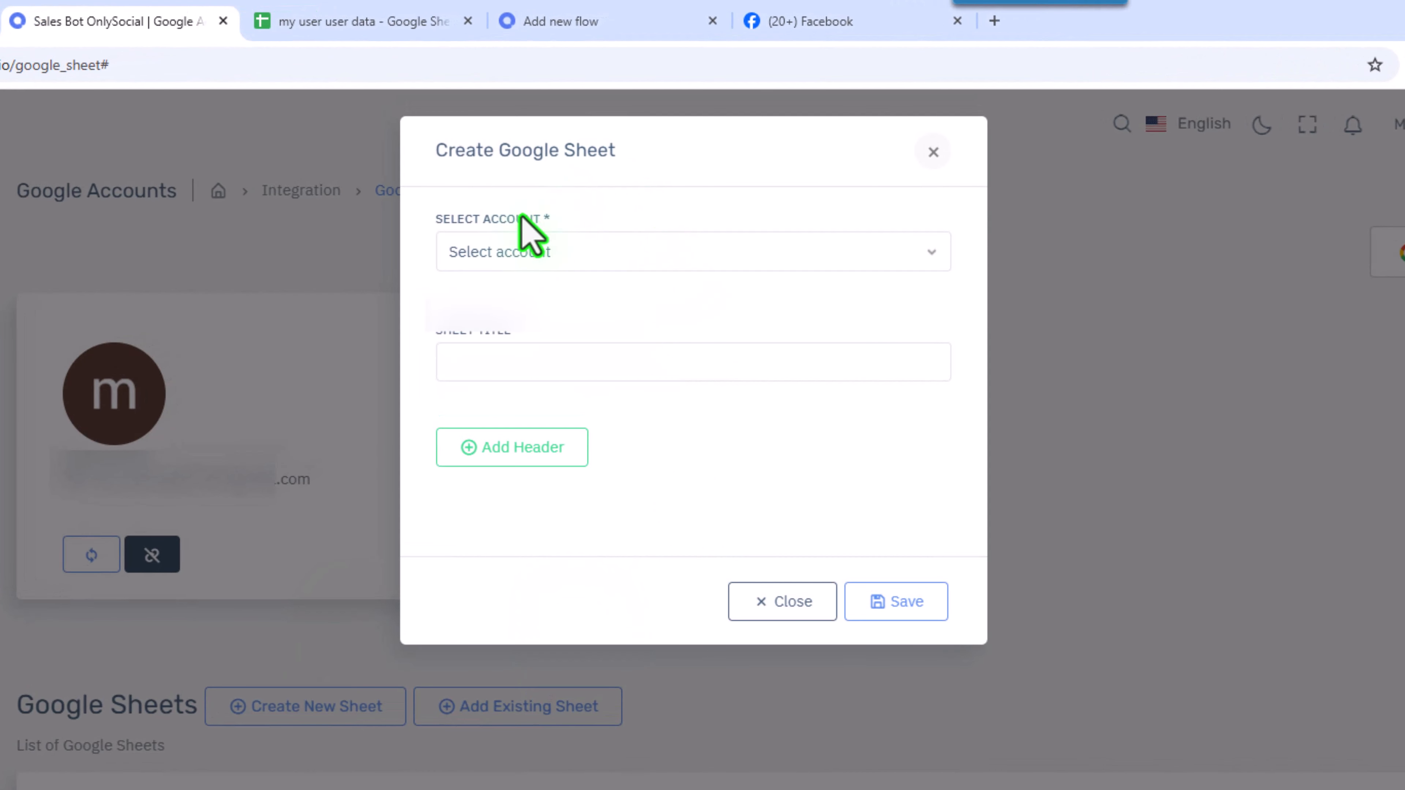
left_click(525, 244)
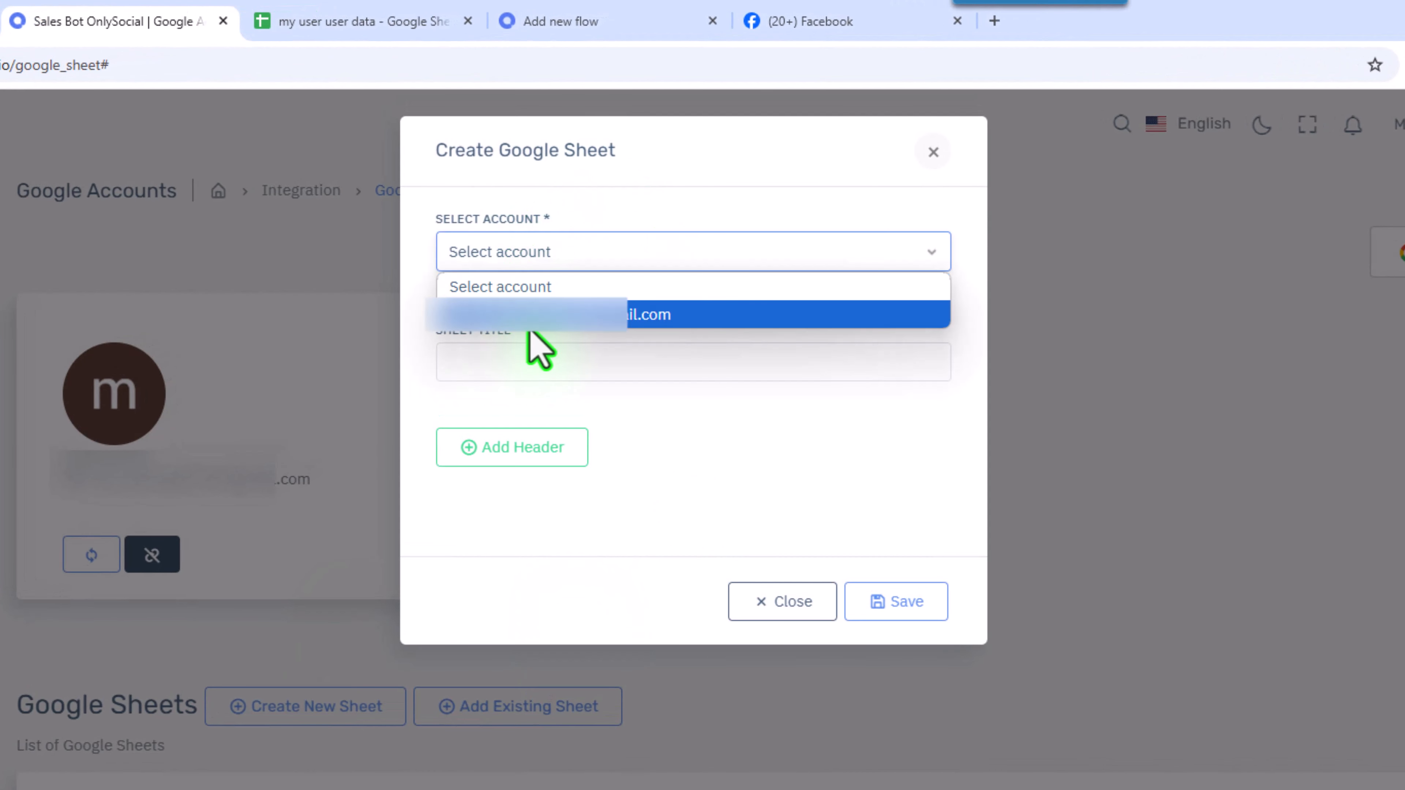
left_click(519, 319)
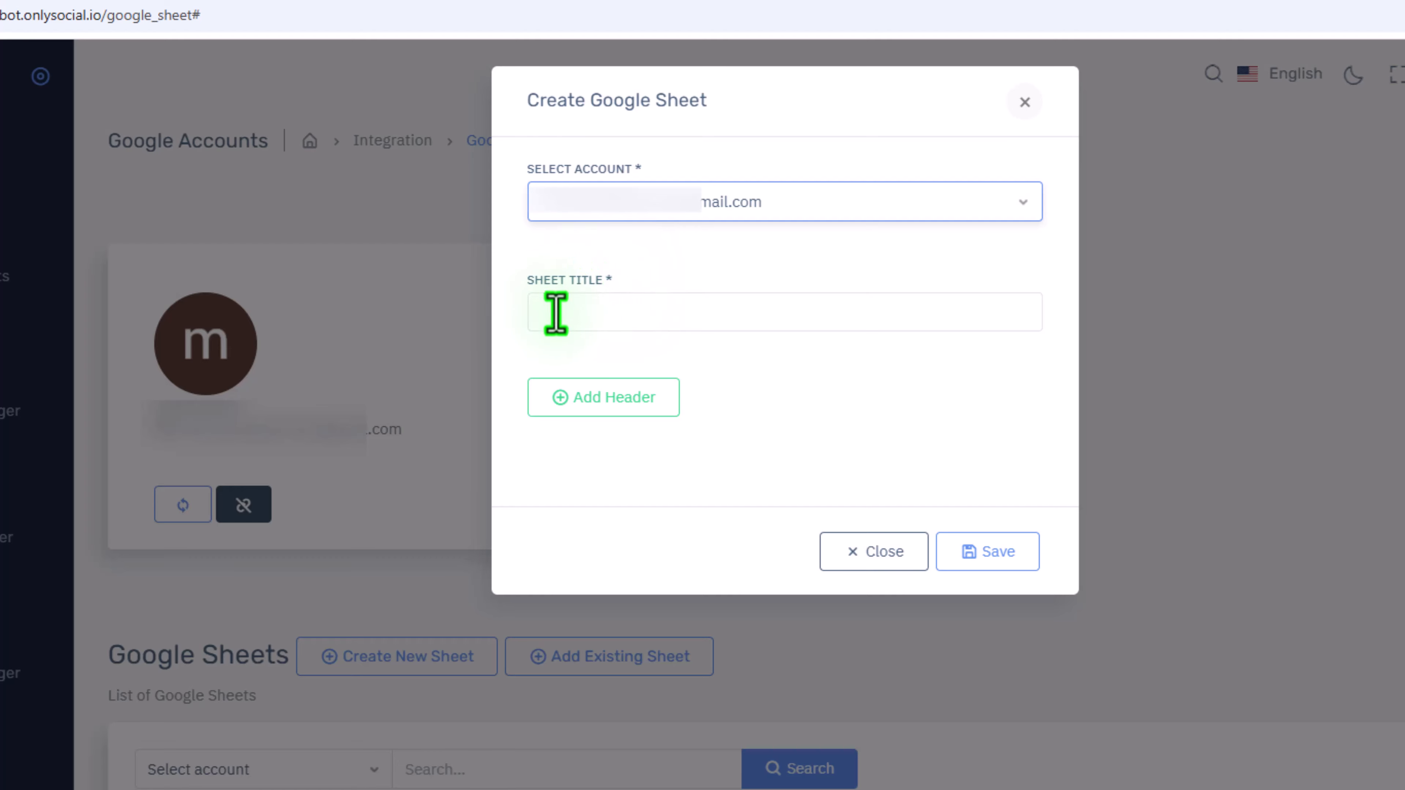
left_click(556, 314)
right_click(556, 313)
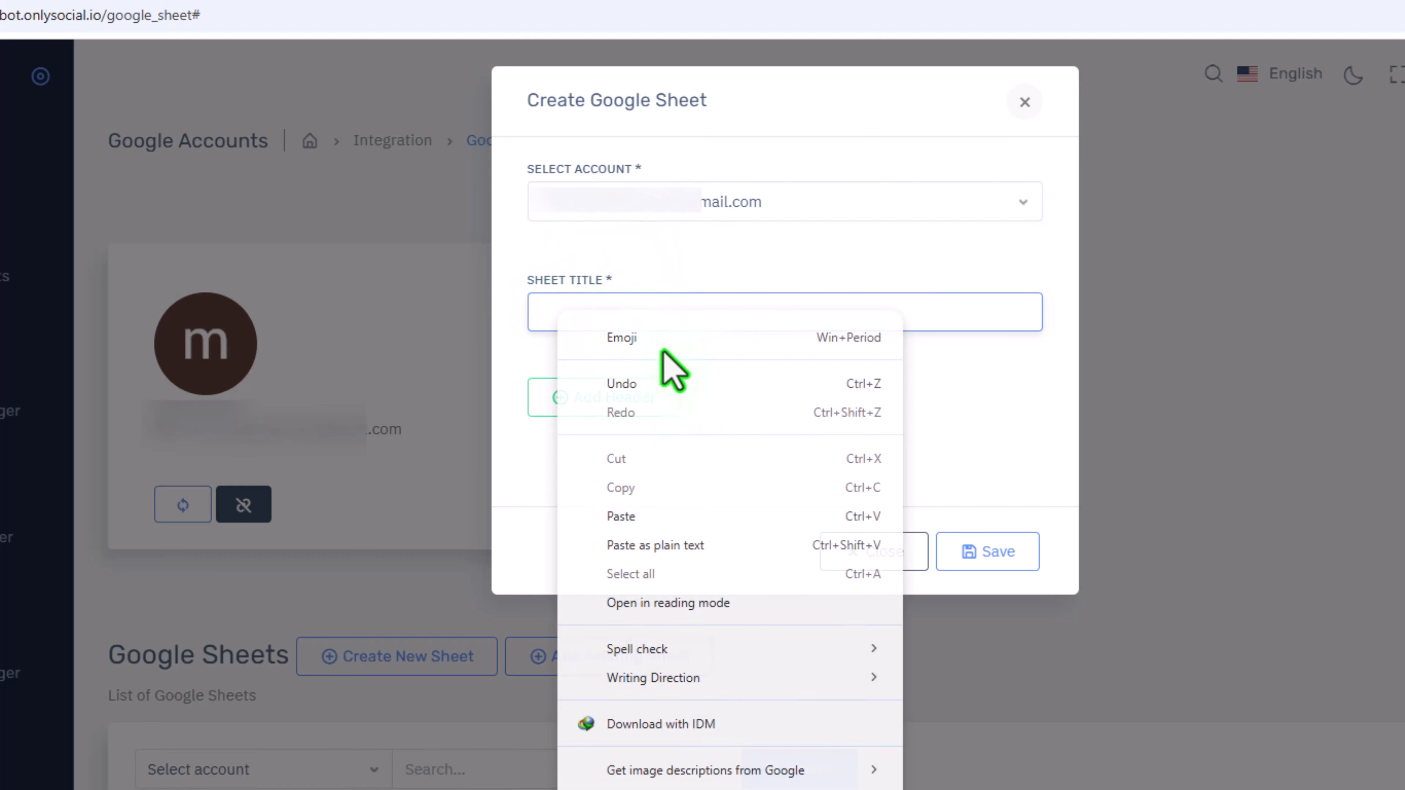
left_click(630, 514)
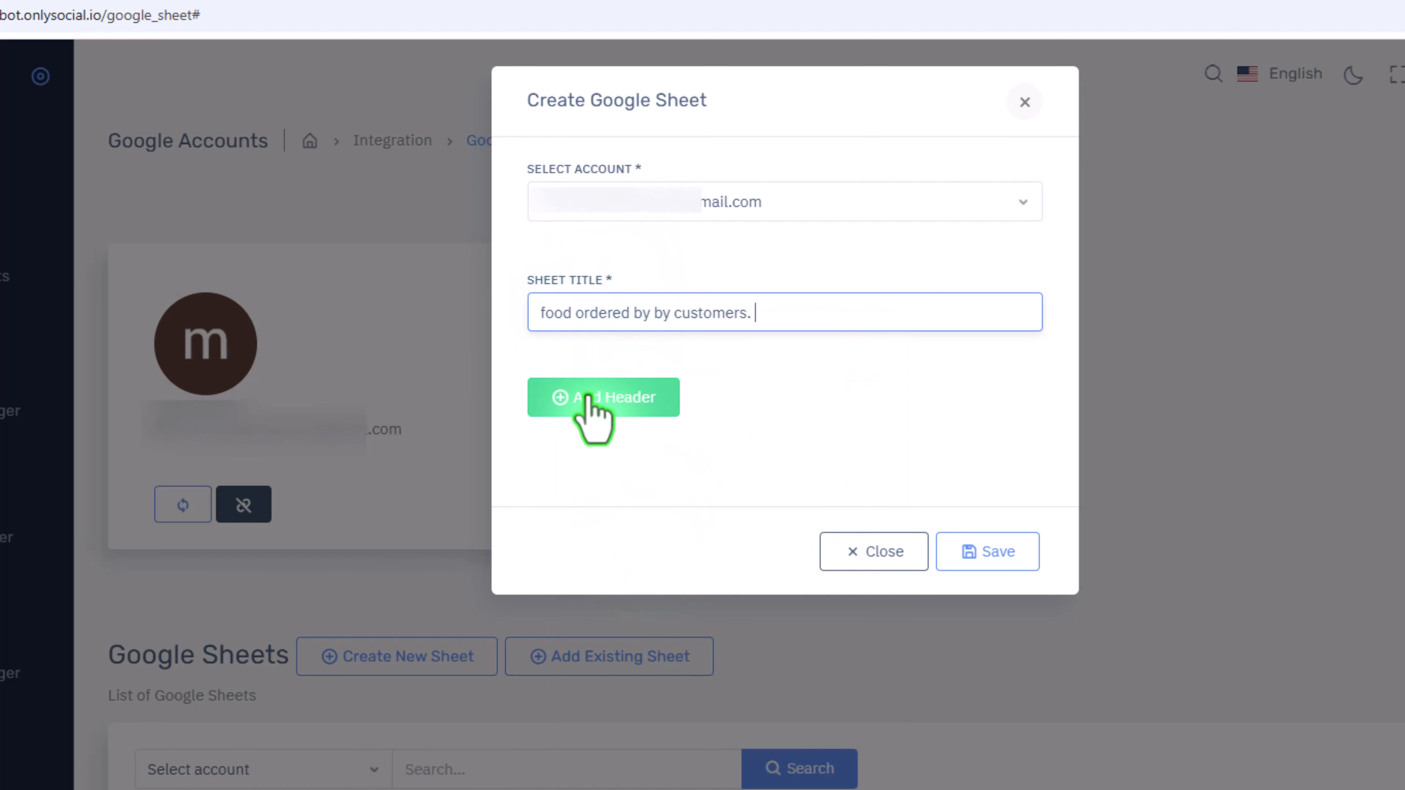
Step: Add the header "Customer_Monday_Order" to the new sheet, save it, and check its entry in the Google Sheets list
left_click(596, 407)
left_click(585, 494)
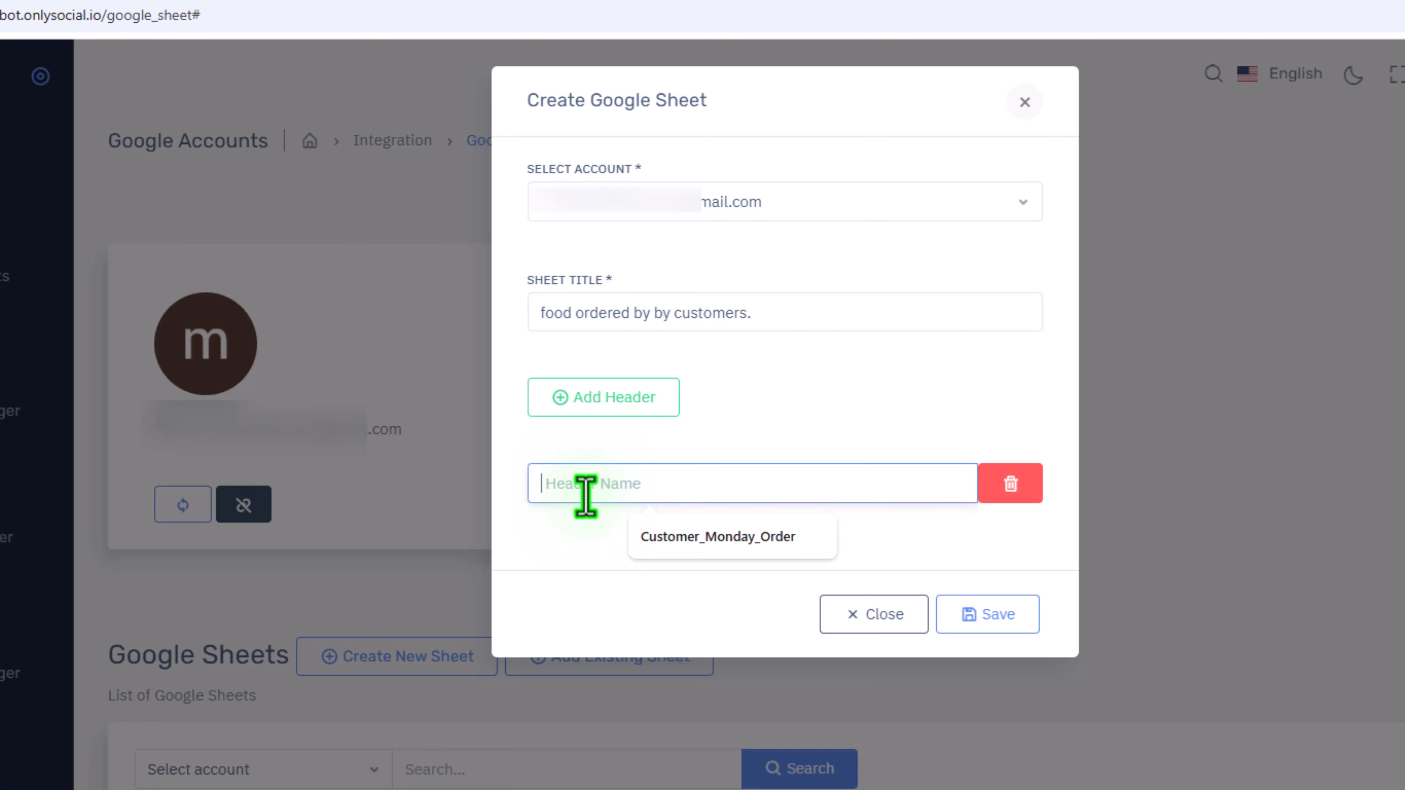
left_click(774, 534)
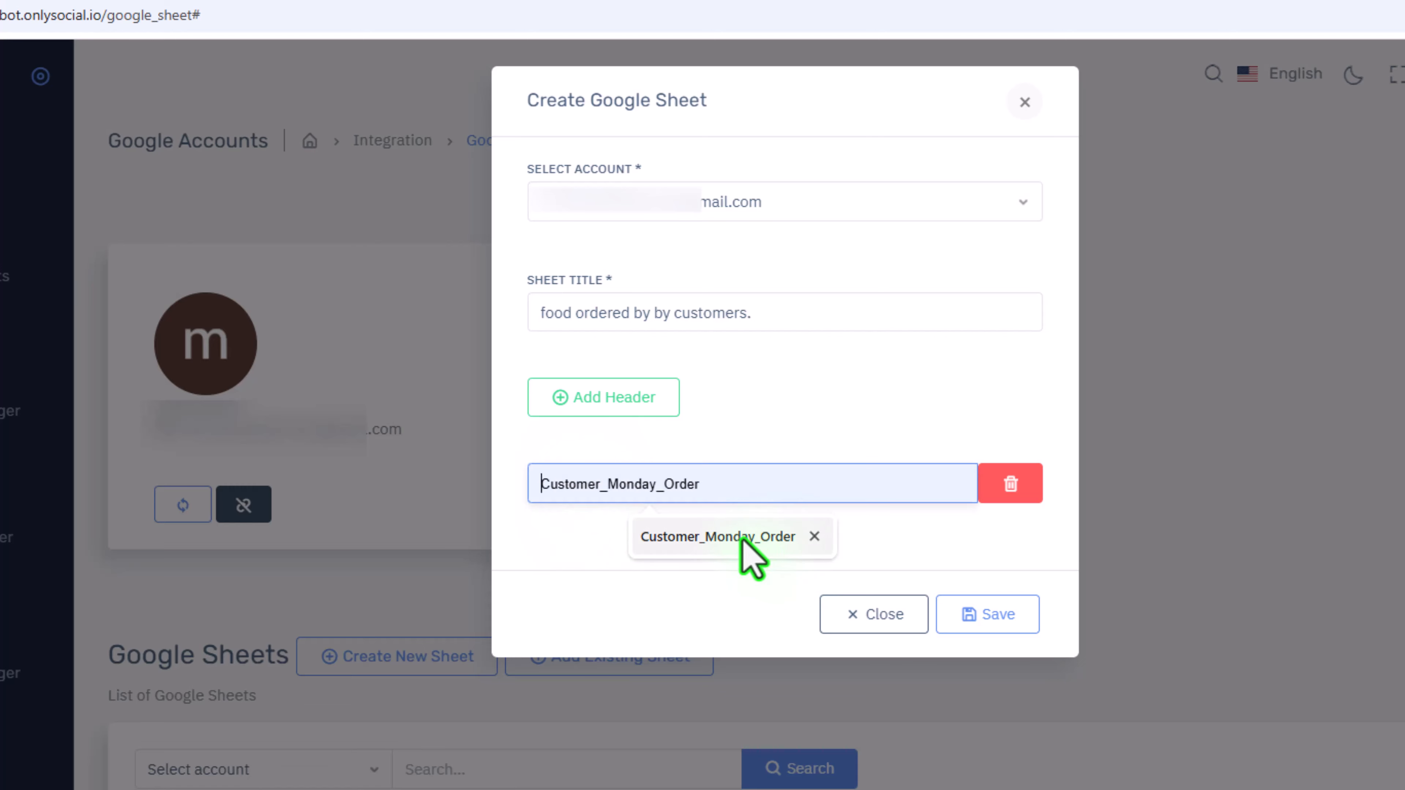
left_click(987, 615)
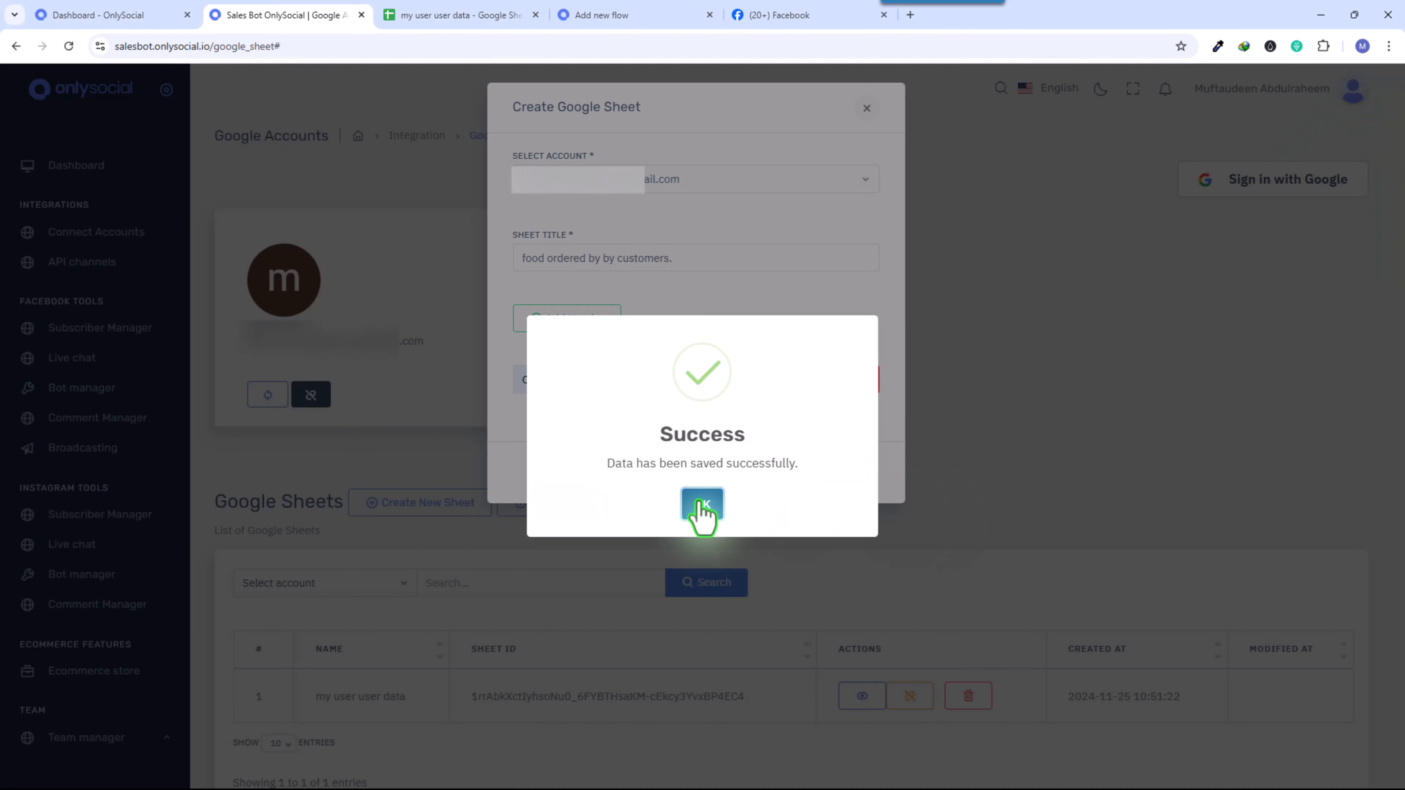
left_click(701, 502)
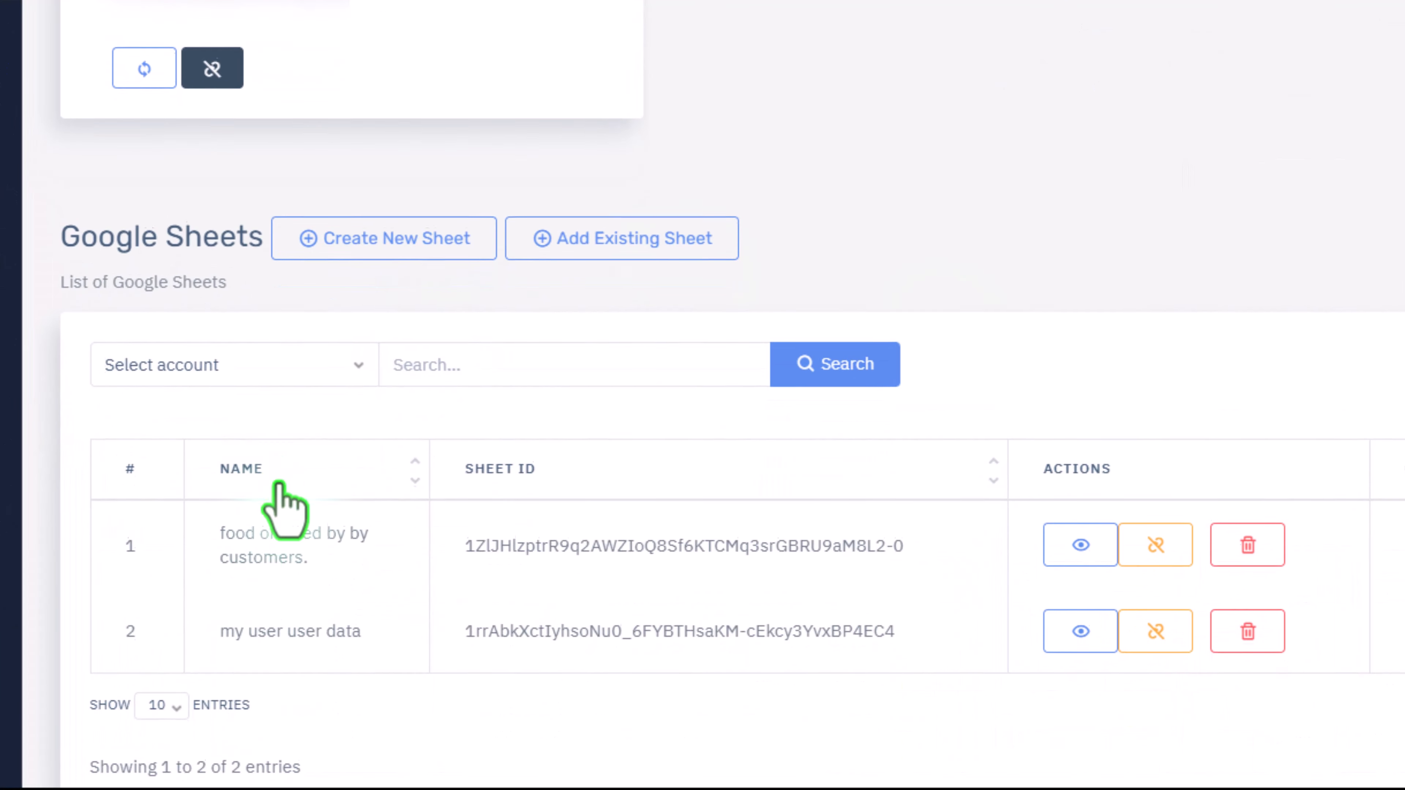
left_click_drag(387, 525, 220, 532)
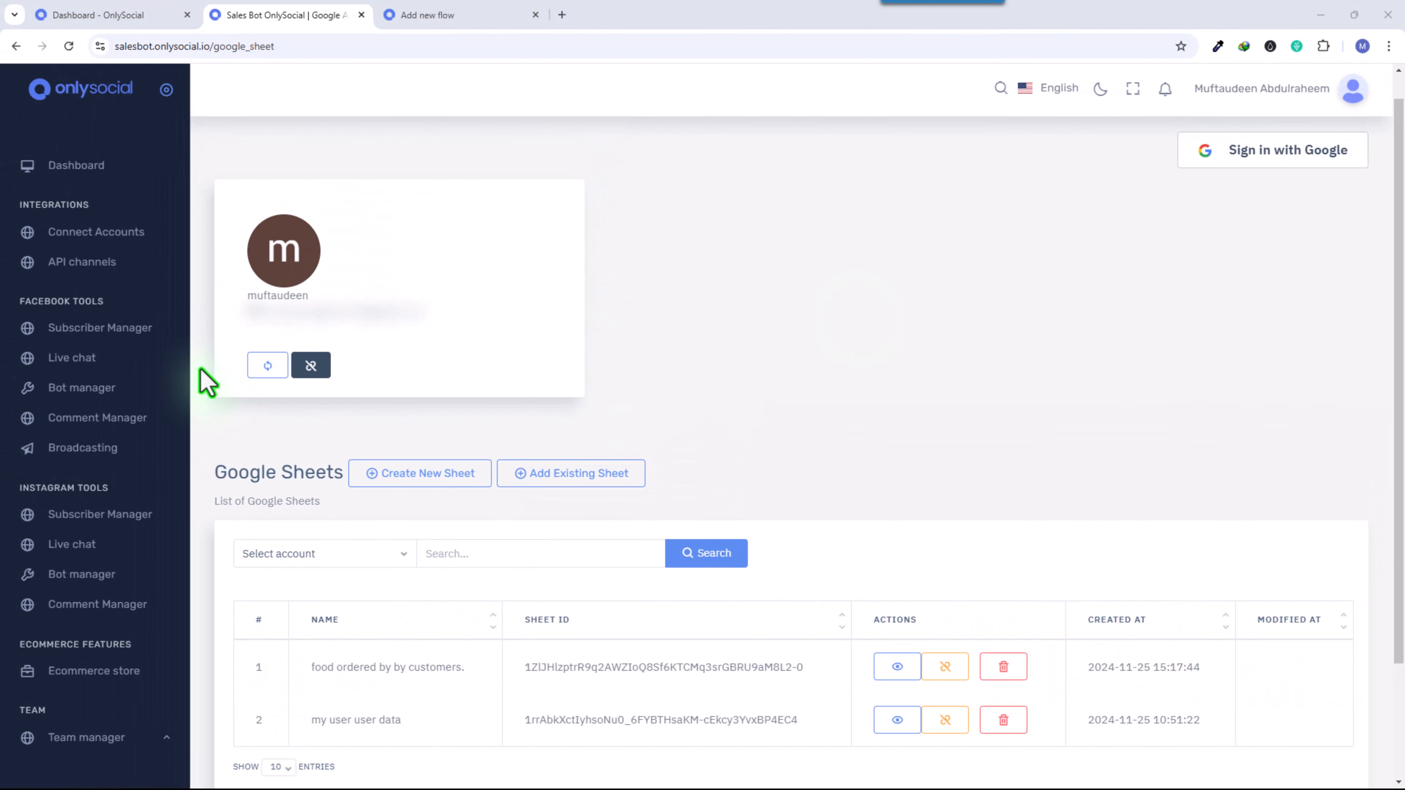
Step: Create a new Facebook bot reply flow with the trigger keywords "food, food items, breakfast" and the title "food order"
left_click(105, 394)
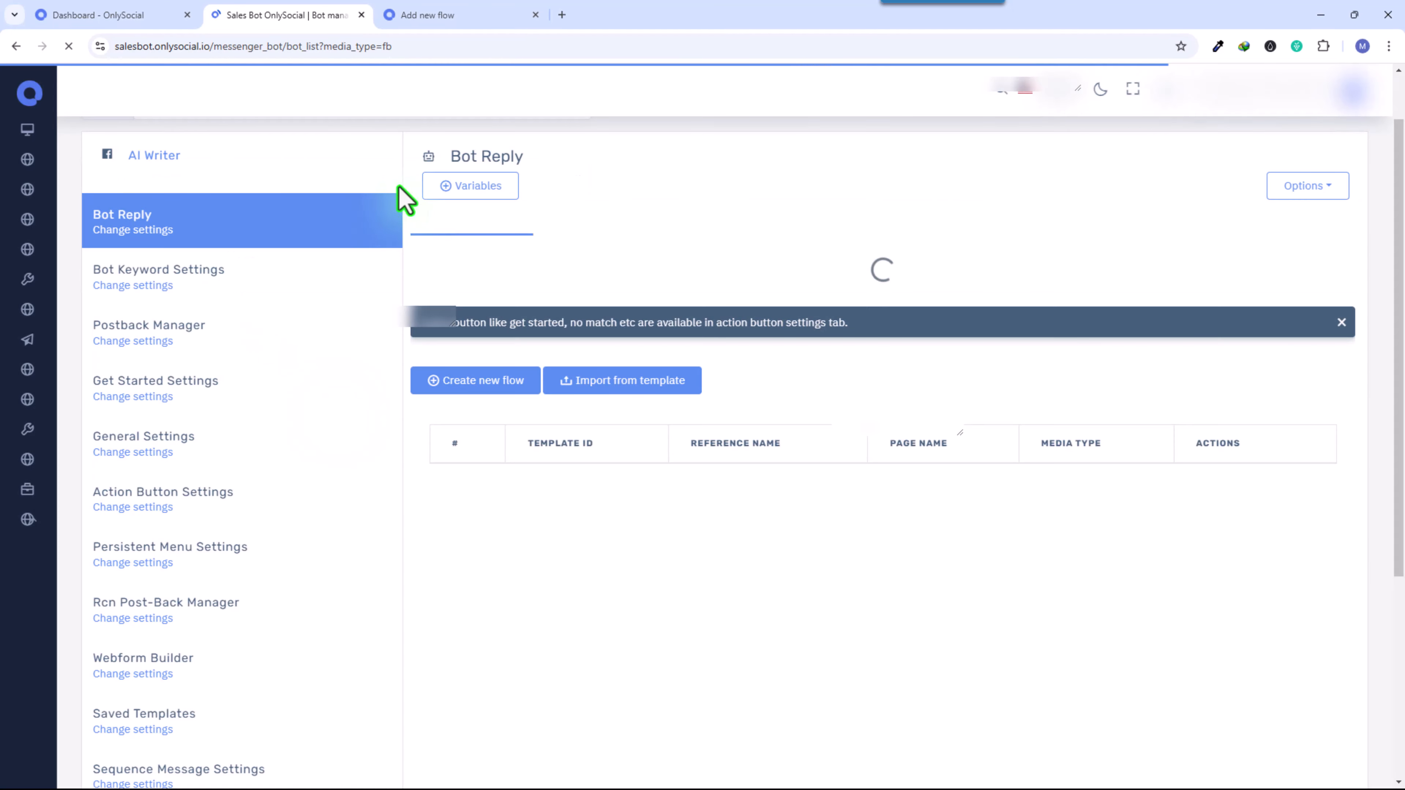
left_click(491, 387)
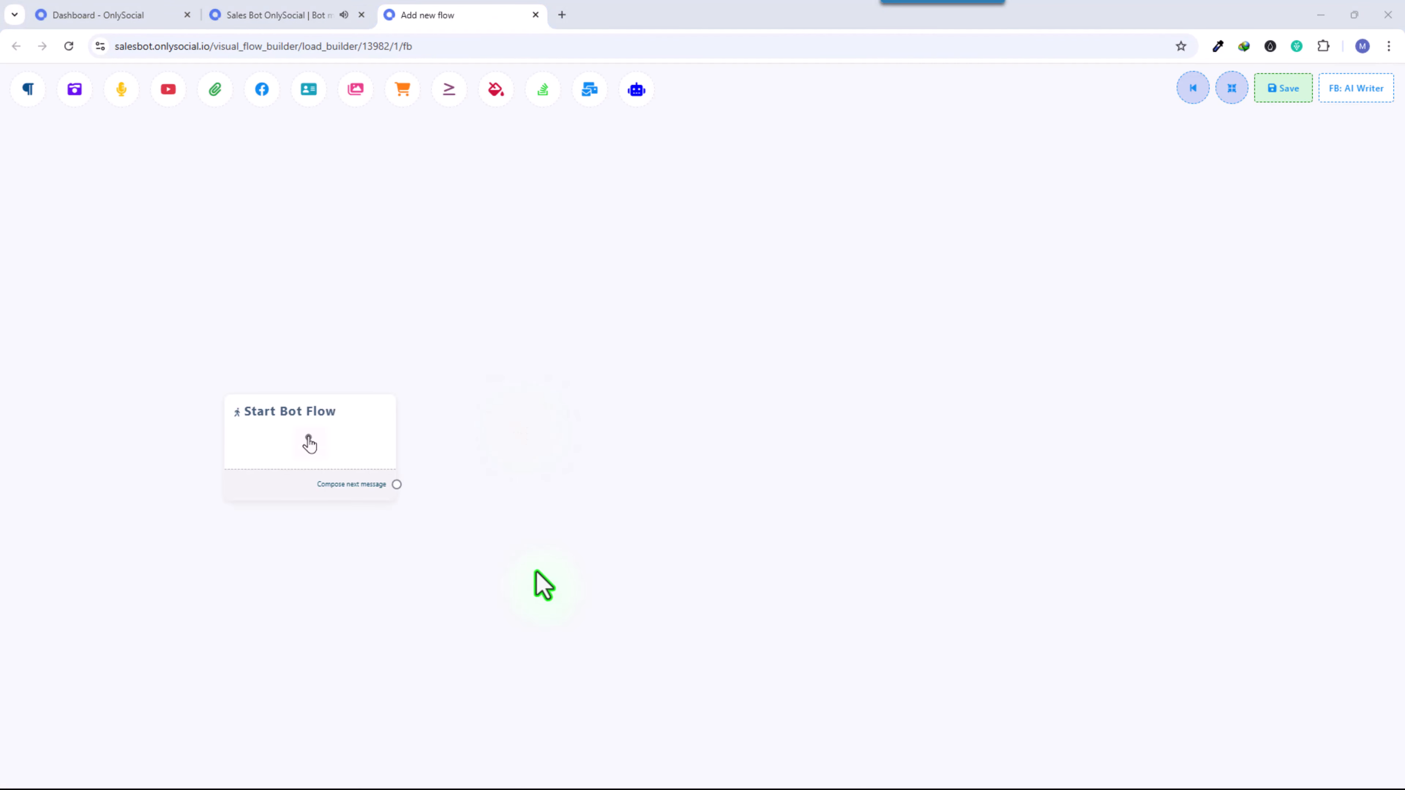
double_click(326, 421)
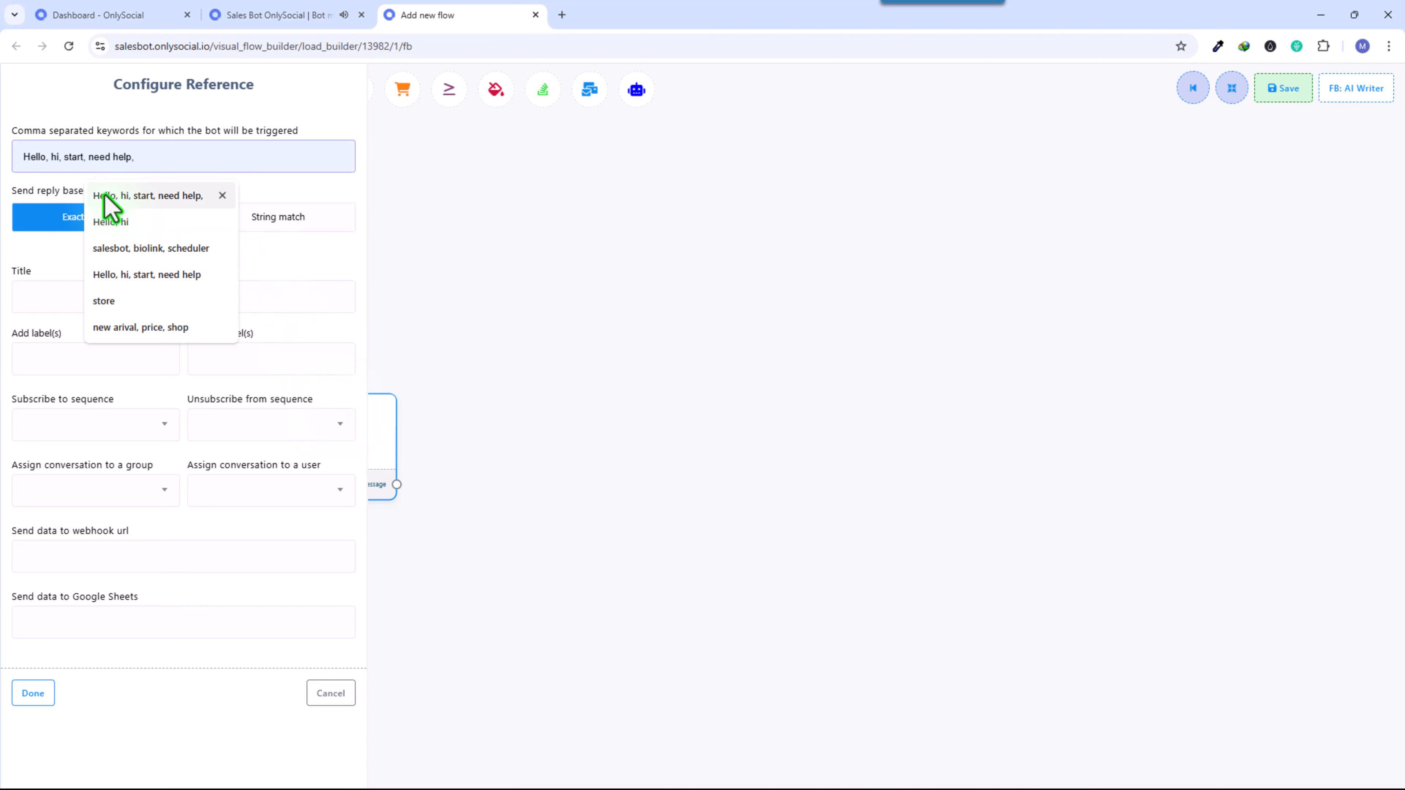
type("food, food items, ")
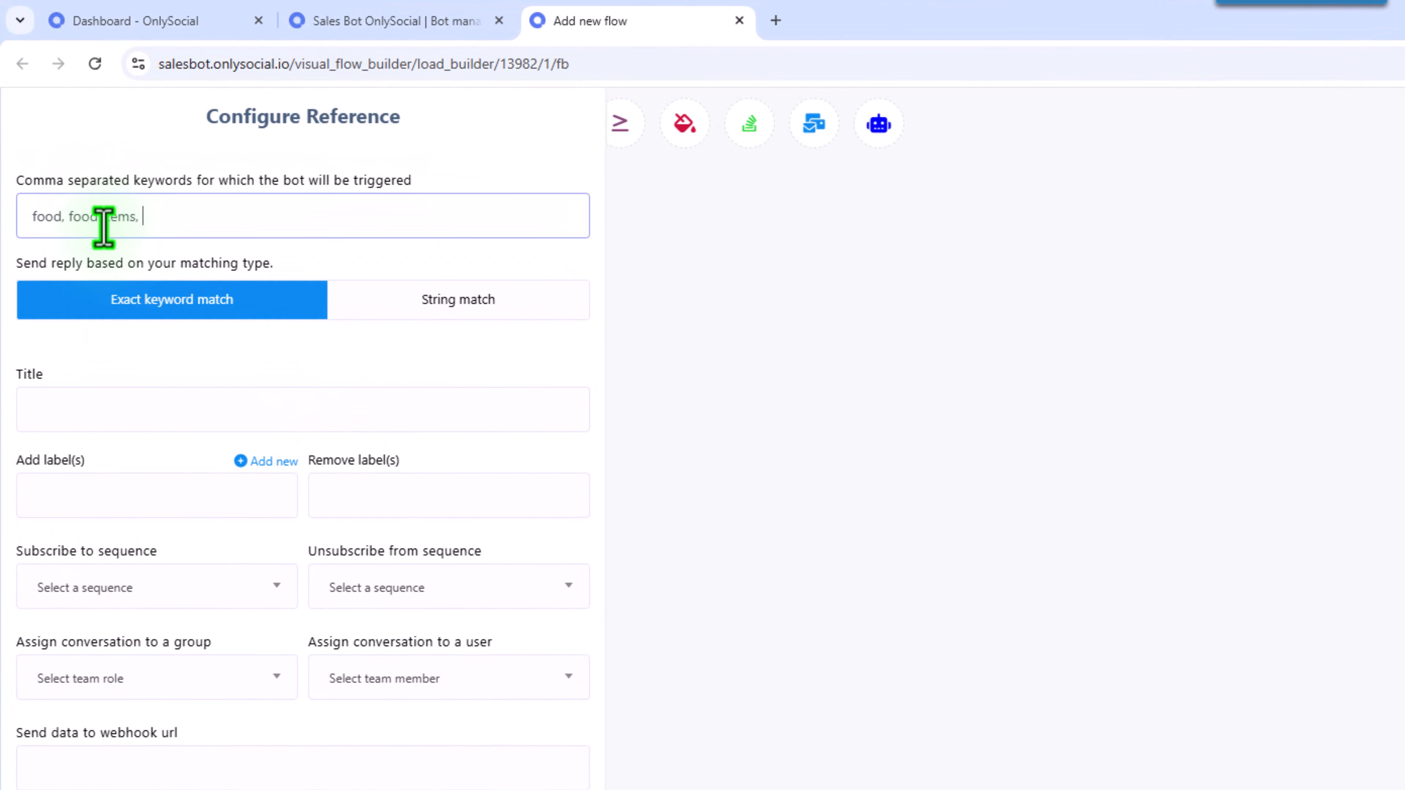
type("break")
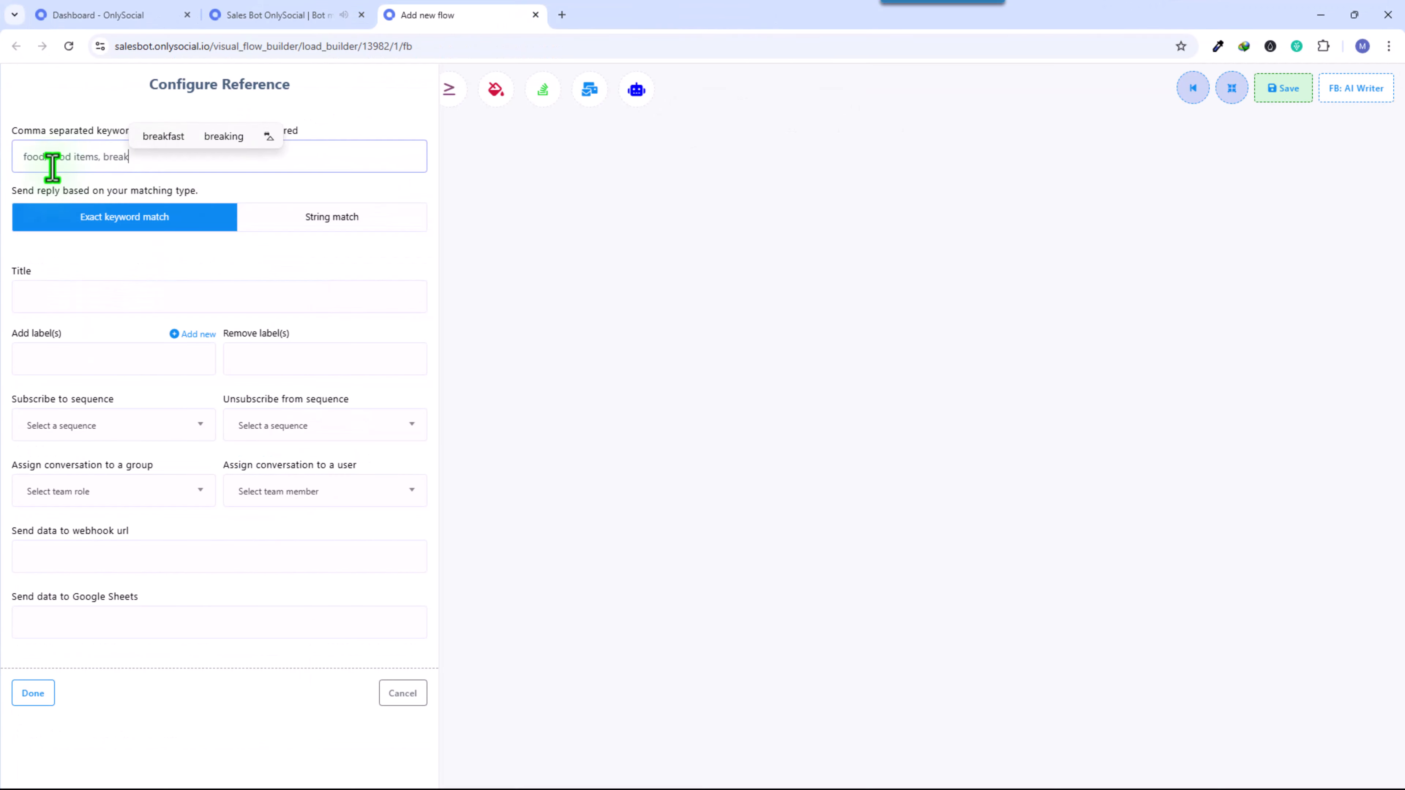
left_click(235, 189)
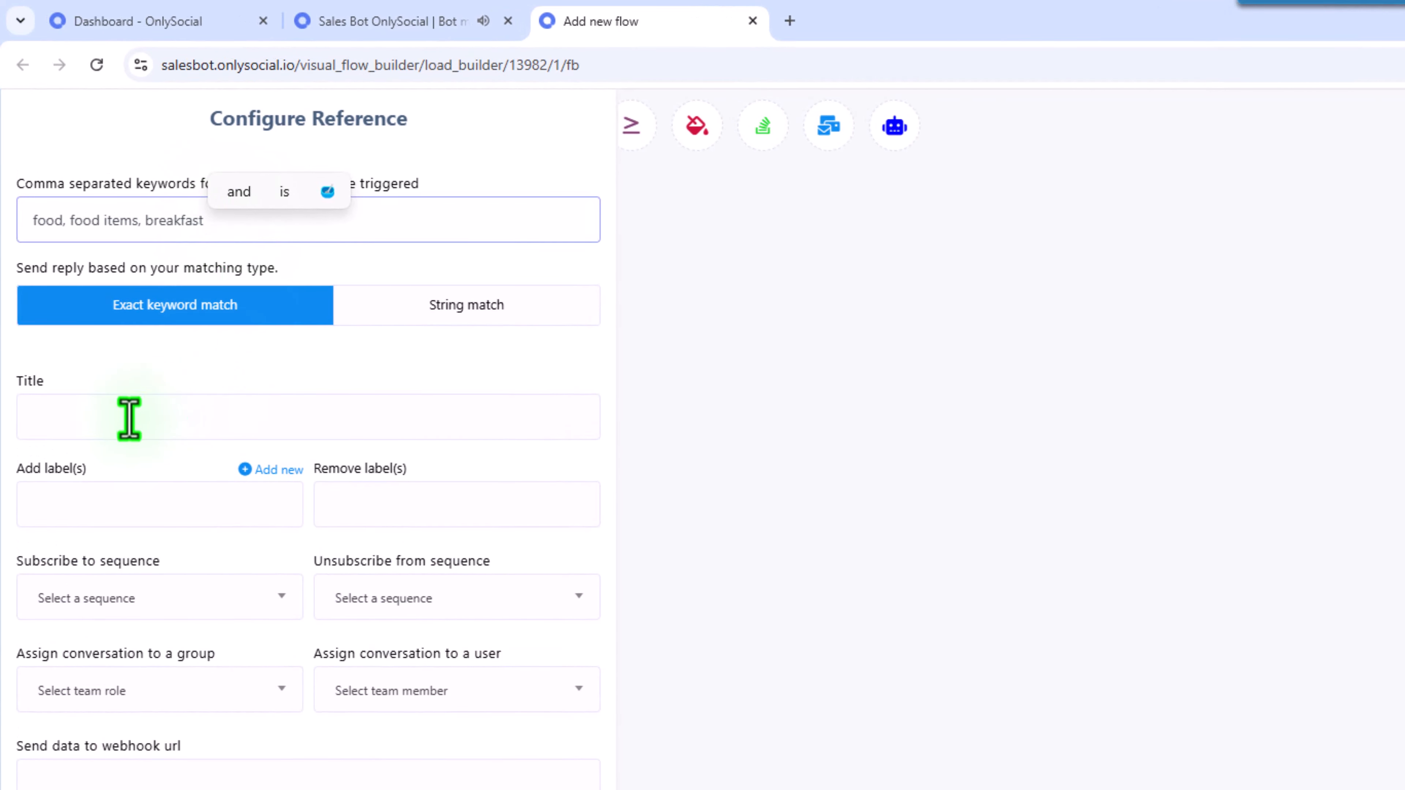
left_click(129, 419)
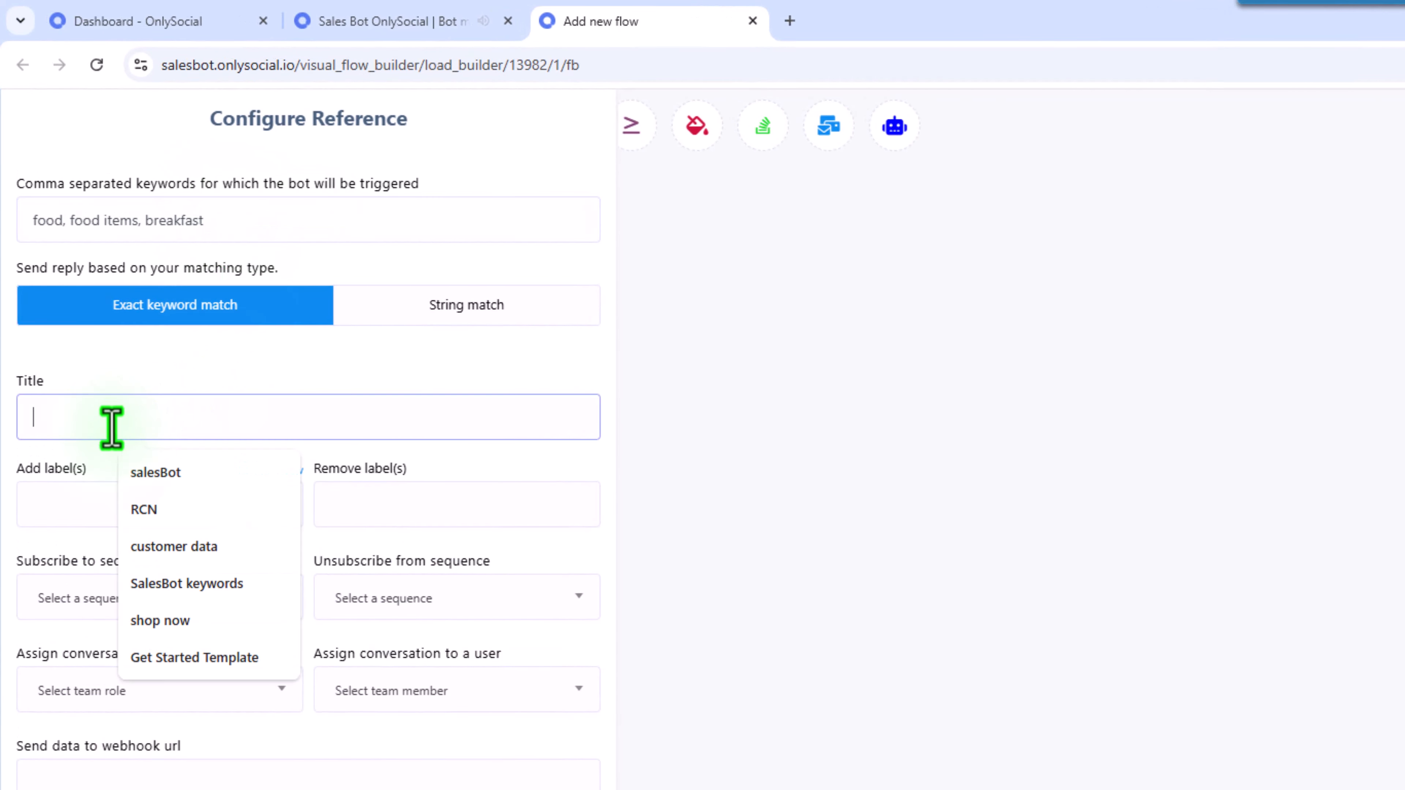
type("food order")
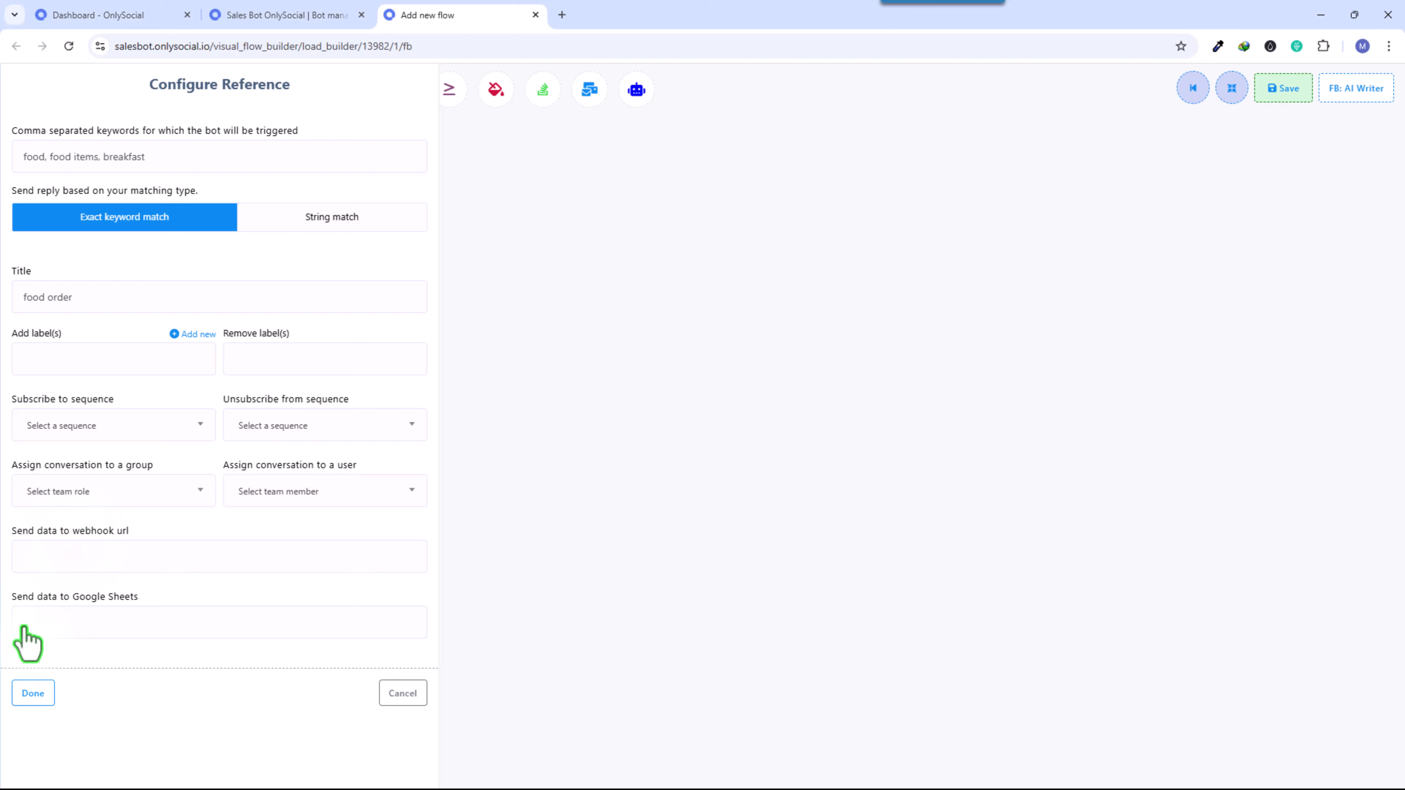
left_click(34, 695)
Step: Attach a User Input Flow block to the Start Bot Flow's next-message output and position it beside that block
left_click_drag(385, 395, 480, 402)
left_click(489, 651)
left_click_drag(545, 658, 529, 273)
Step: Configure the User Input Flow block with a new input flow whose campaign name is "Food Order"
double_click(570, 289)
left_click(43, 162)
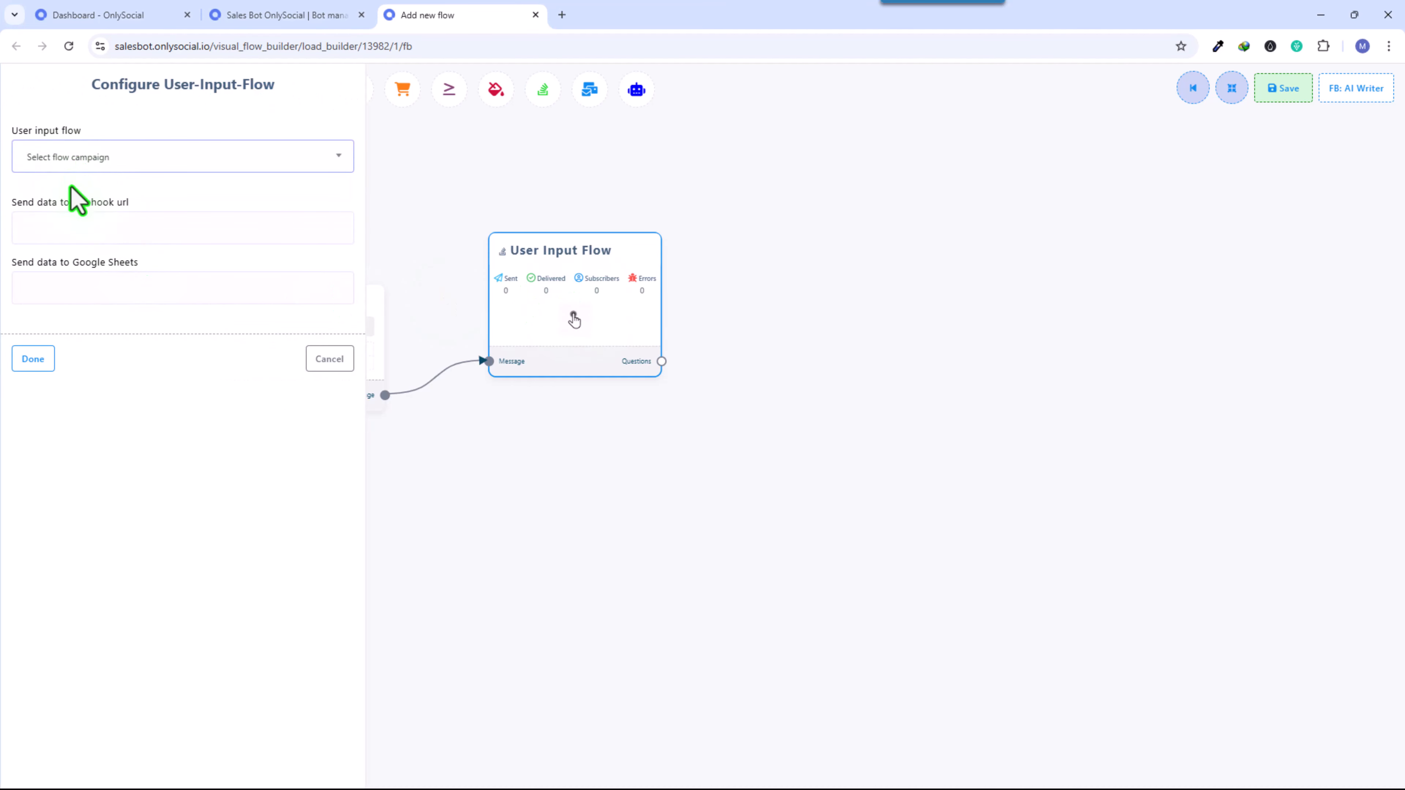
left_click(88, 158)
left_click(75, 225)
left_click(60, 229)
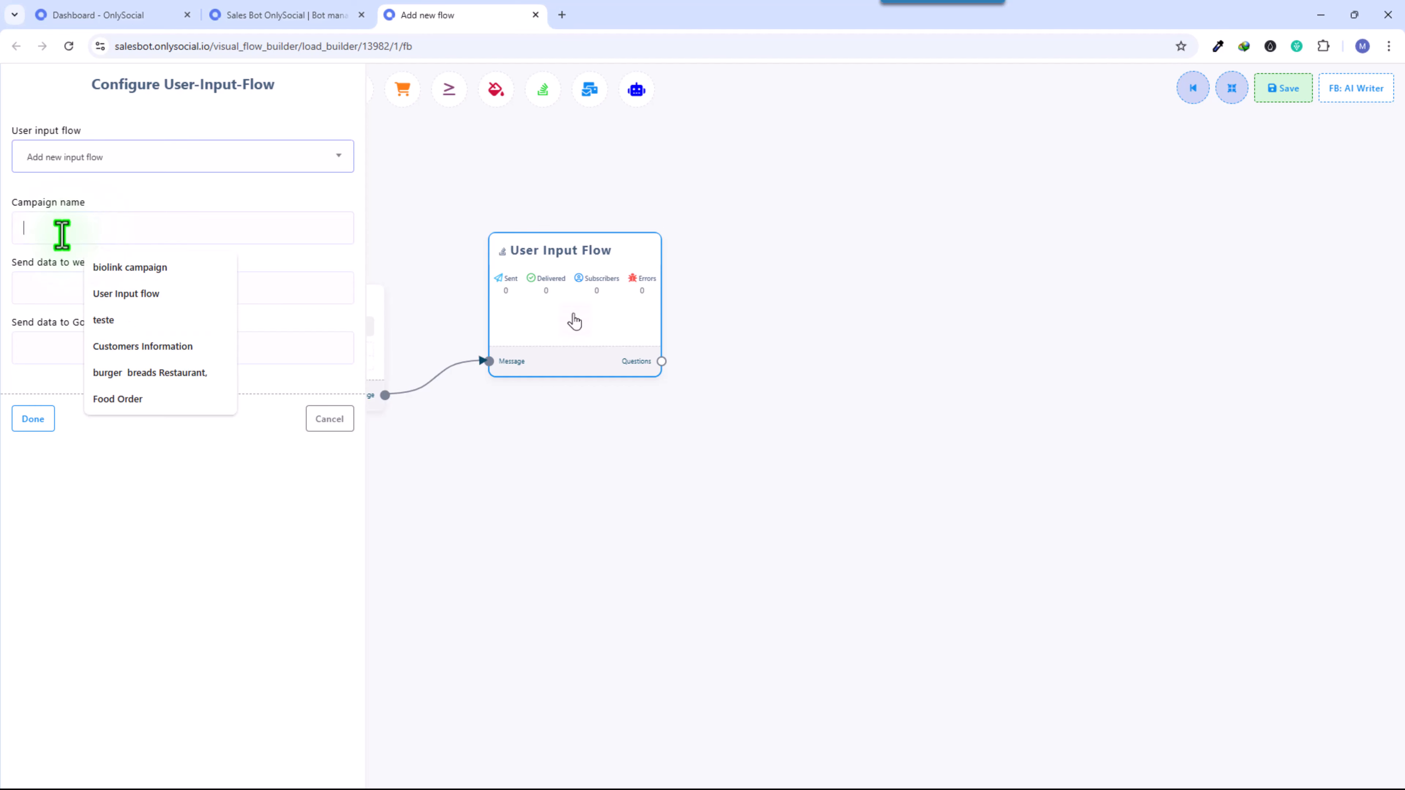
type("Food")
left_click(117, 268)
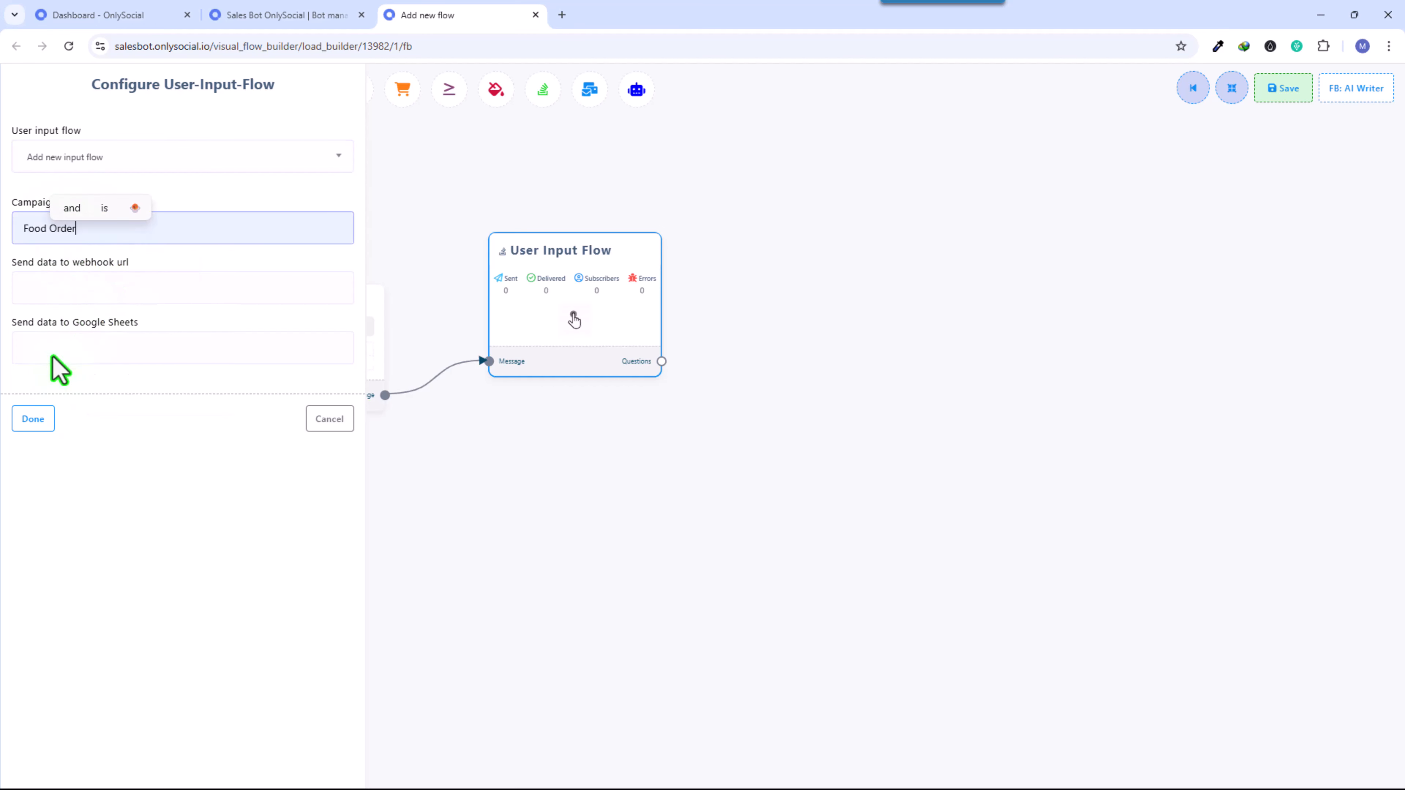
left_click(33, 419)
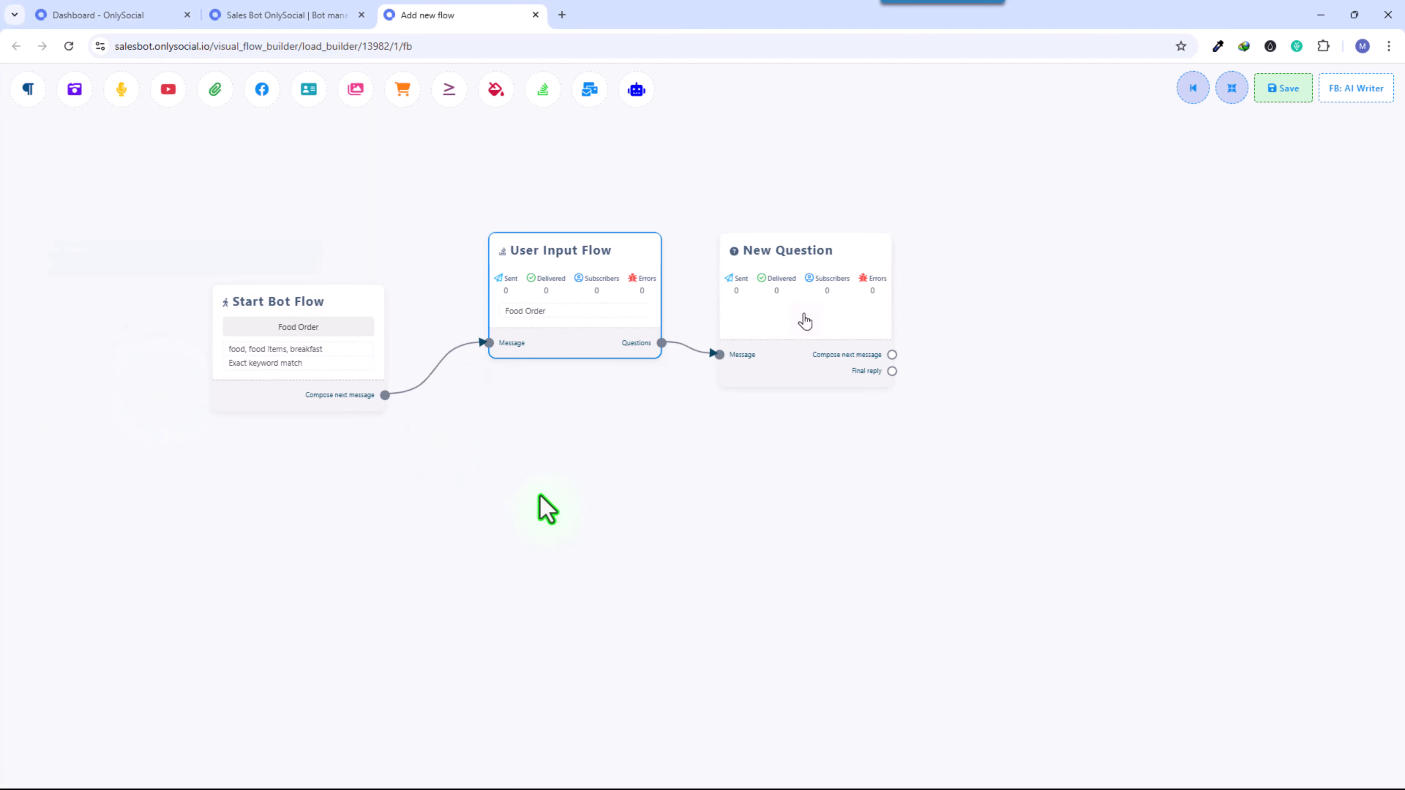
Step: Make the first question multiple choice and begin its text with "Hello" and the lead's first-name placeholder
left_click(1232, 89)
left_click(762, 340)
double_click(762, 340)
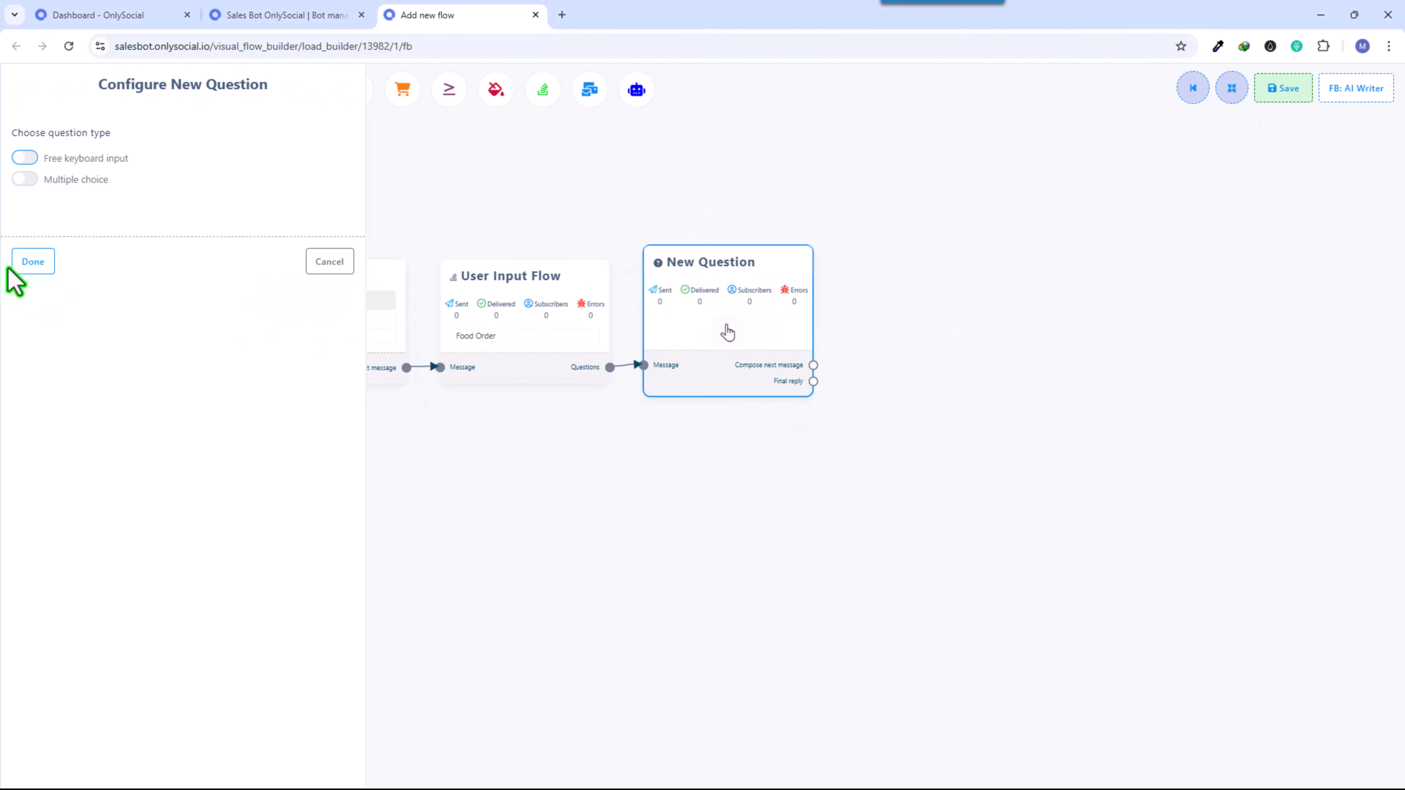
left_click(23, 180)
left_click(88, 319)
type("Hell")
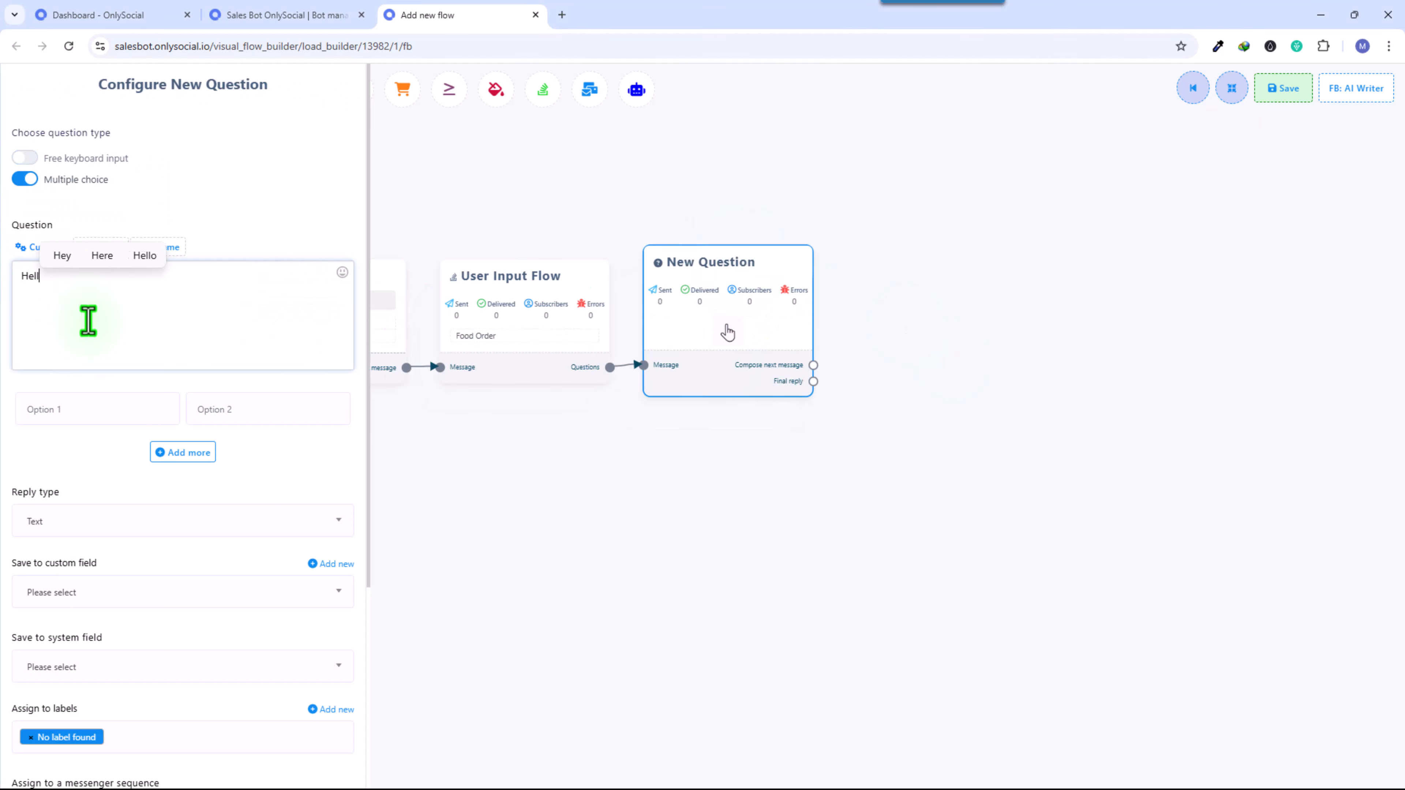
type("o")
left_click(88, 249)
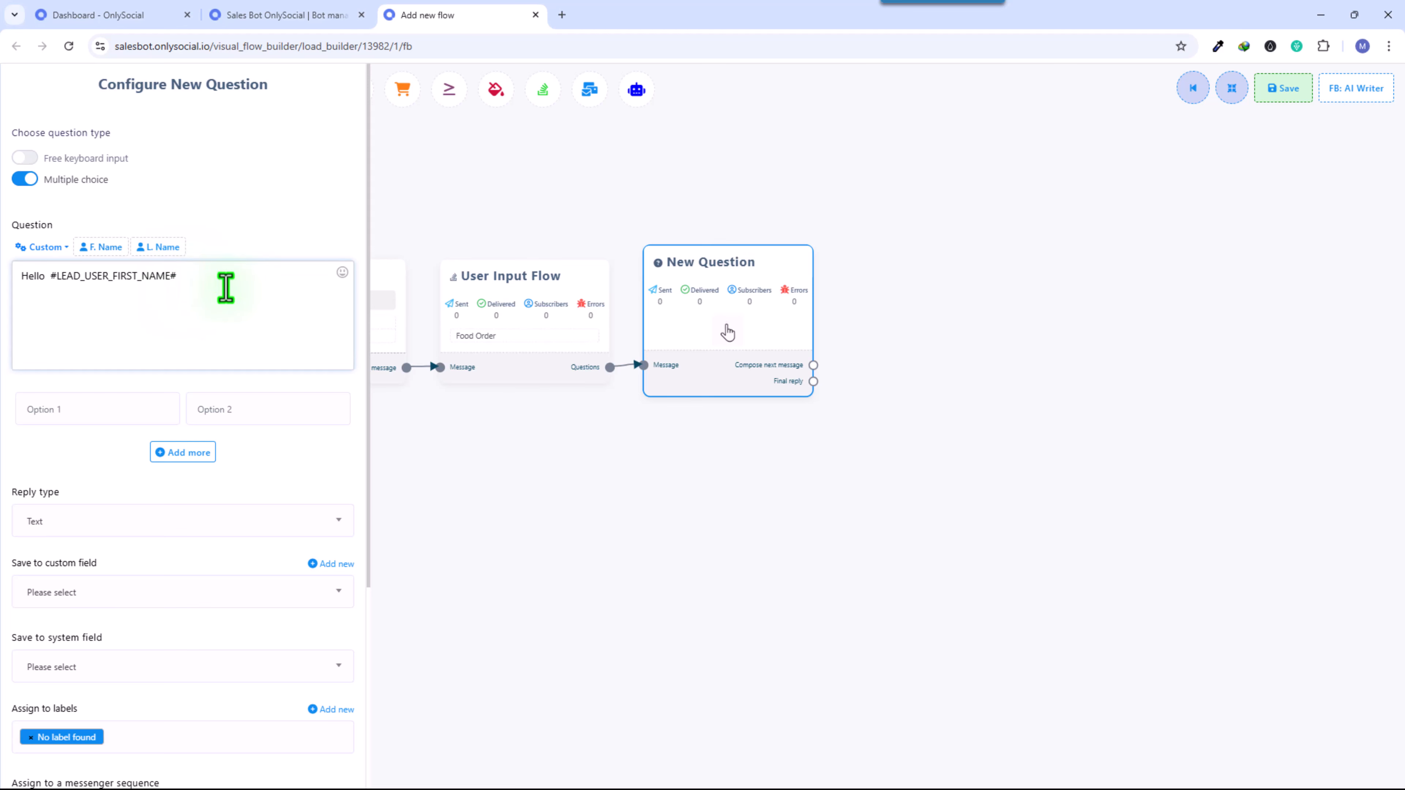
Step: Continue the question text on new lines with "Welcome to our restaurant" and "kindly select a mean you would like to order now"
type("Welcome to our res")
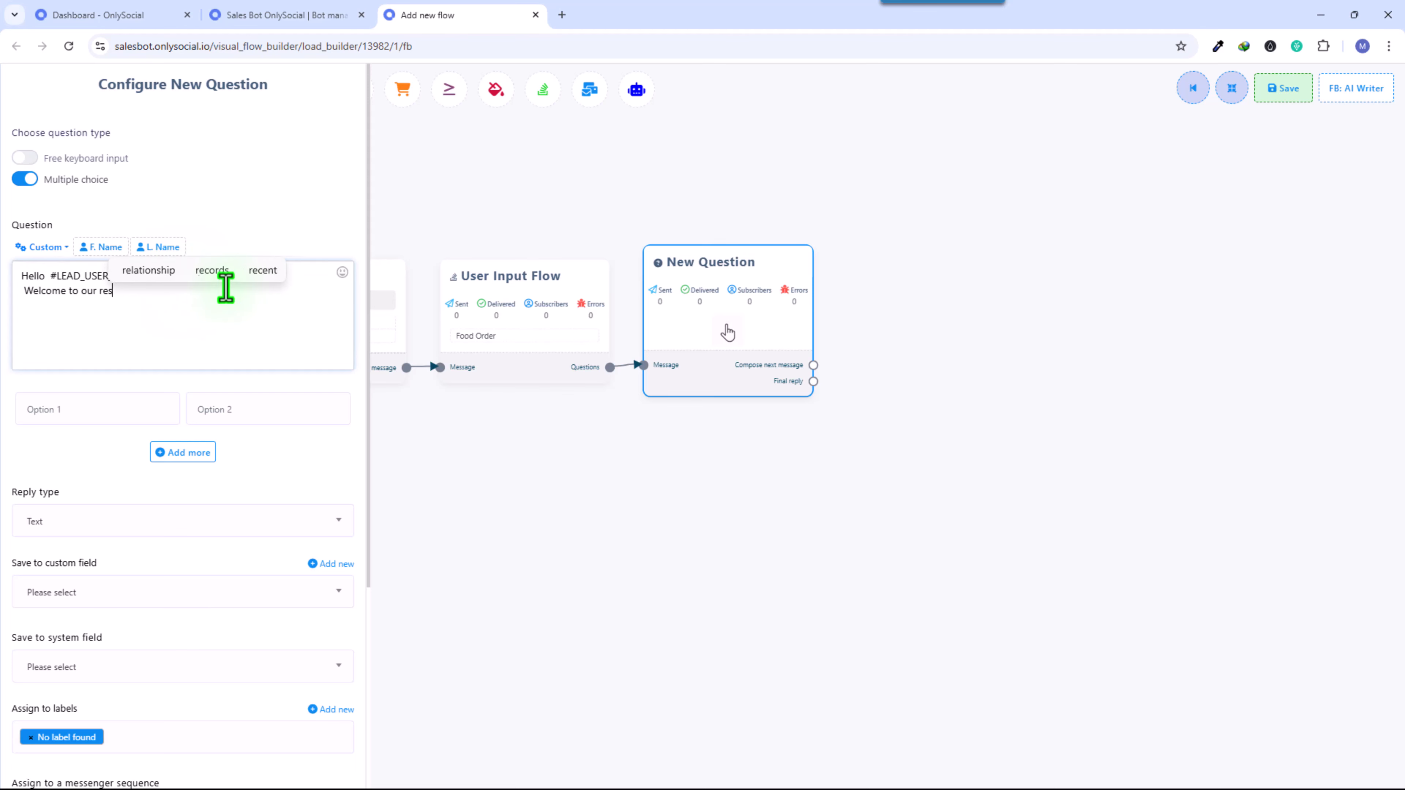
type("taurant")
key("Return")
type("ki")
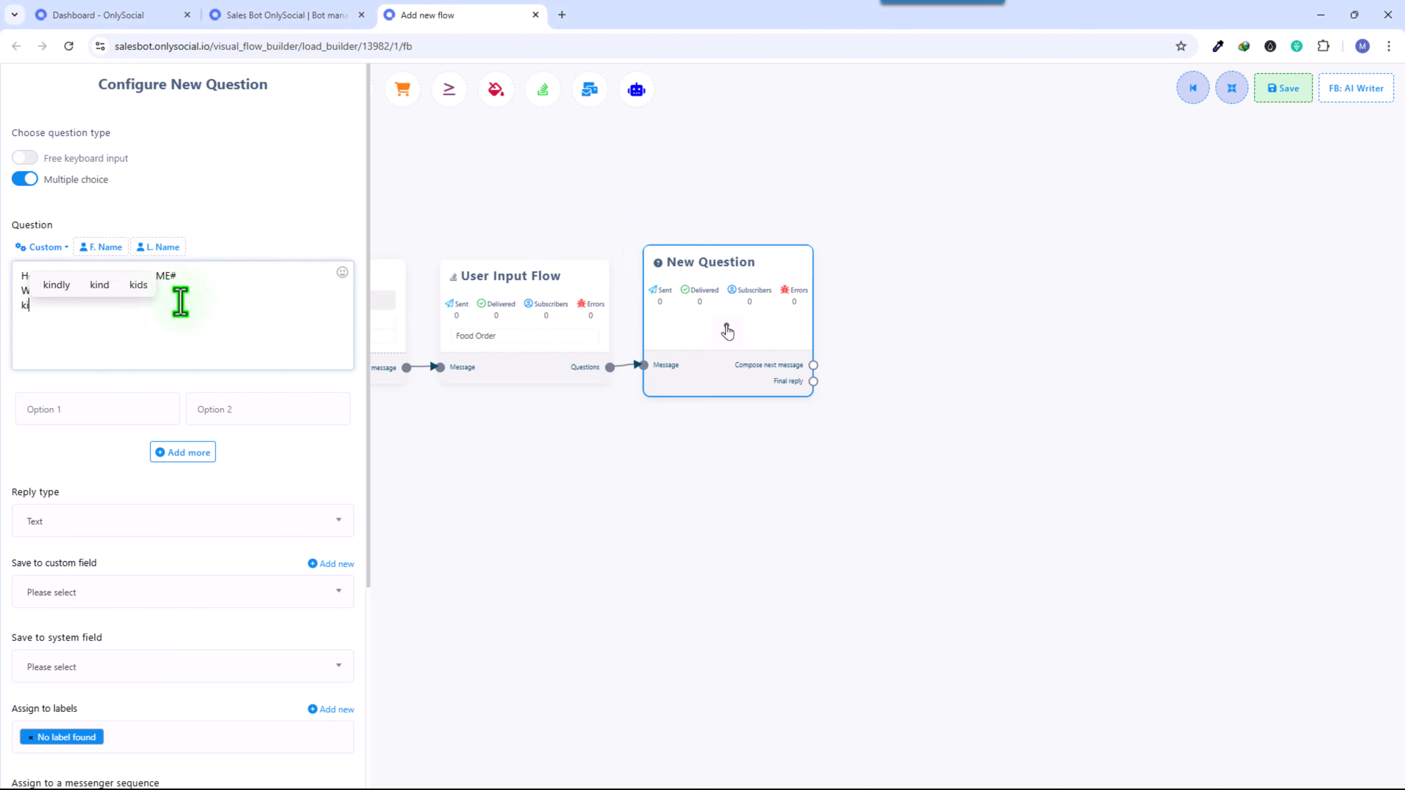
type("ndly select a mean you would lik")
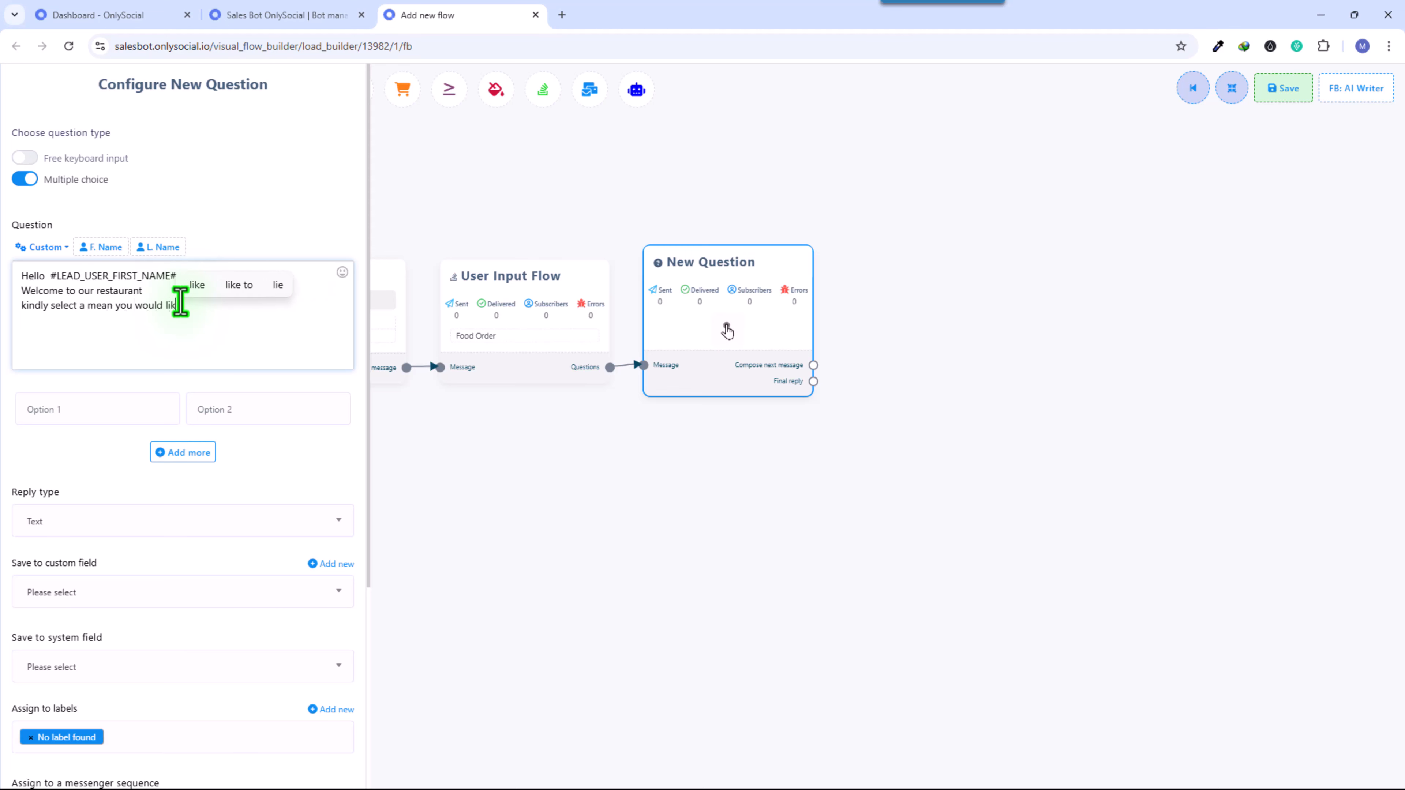
type("e to  order now")
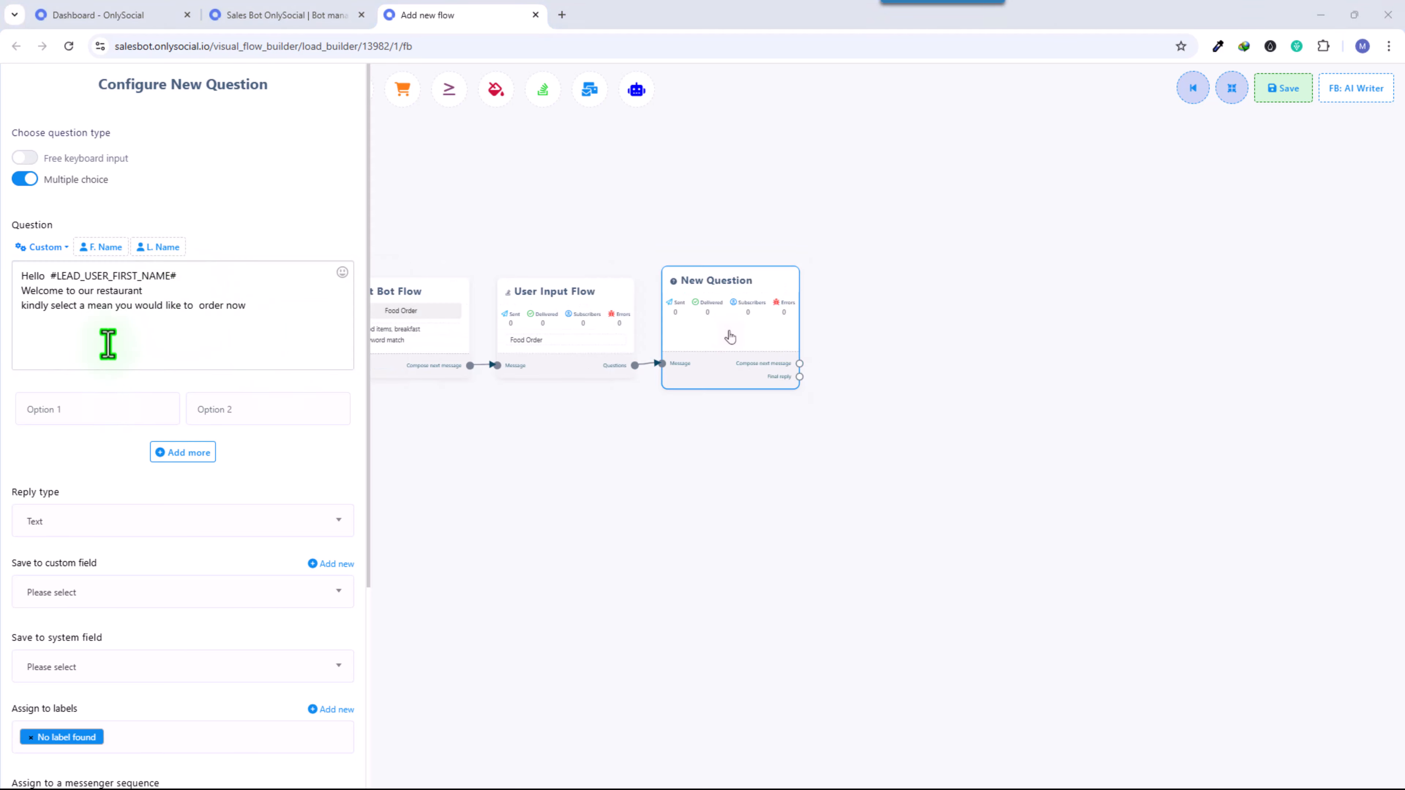
Step: Enter "Classic Beef Burger" and "Veggie Burger" as the first two answer options of the meal question
left_click(88, 409)
type("Classic Beef Burger")
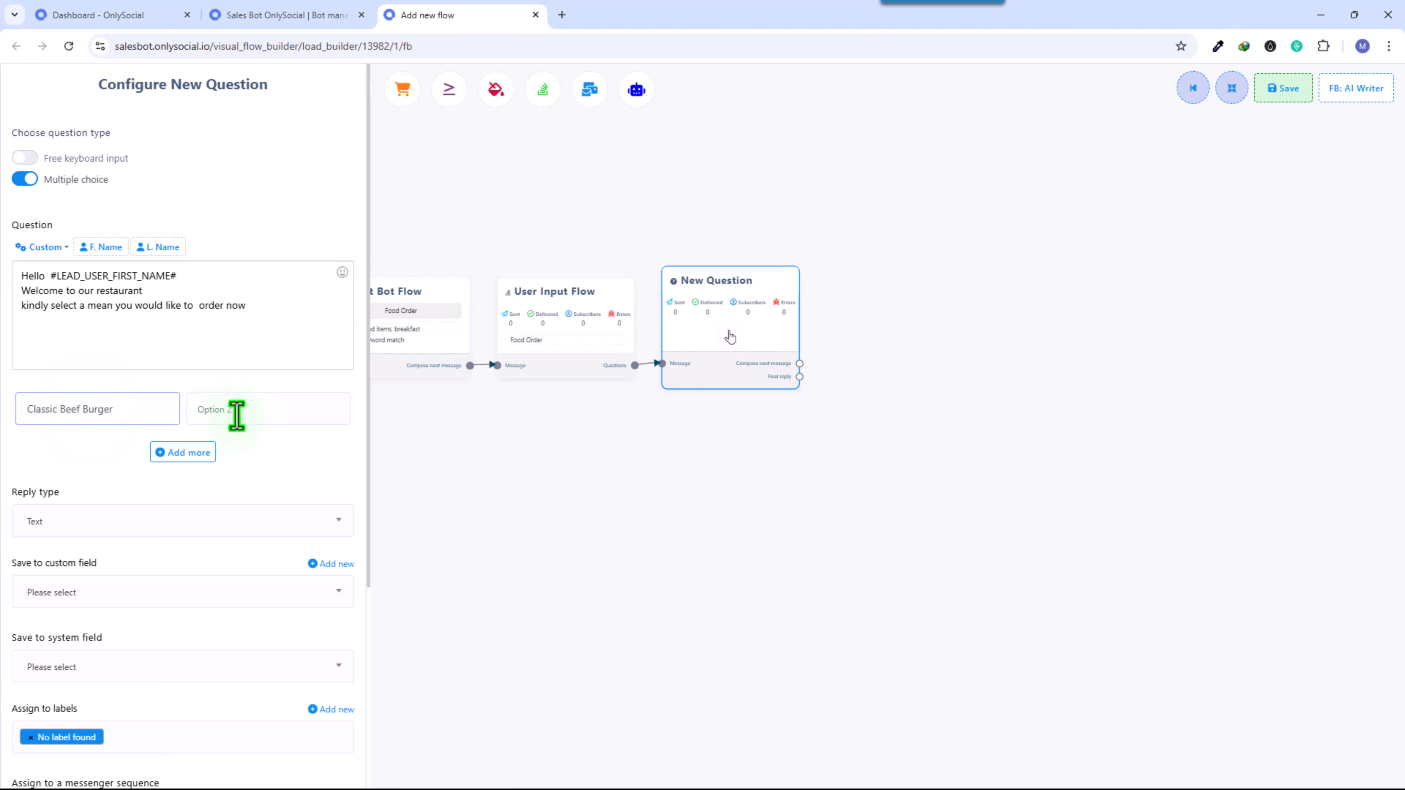
left_click(237, 412)
type("V")
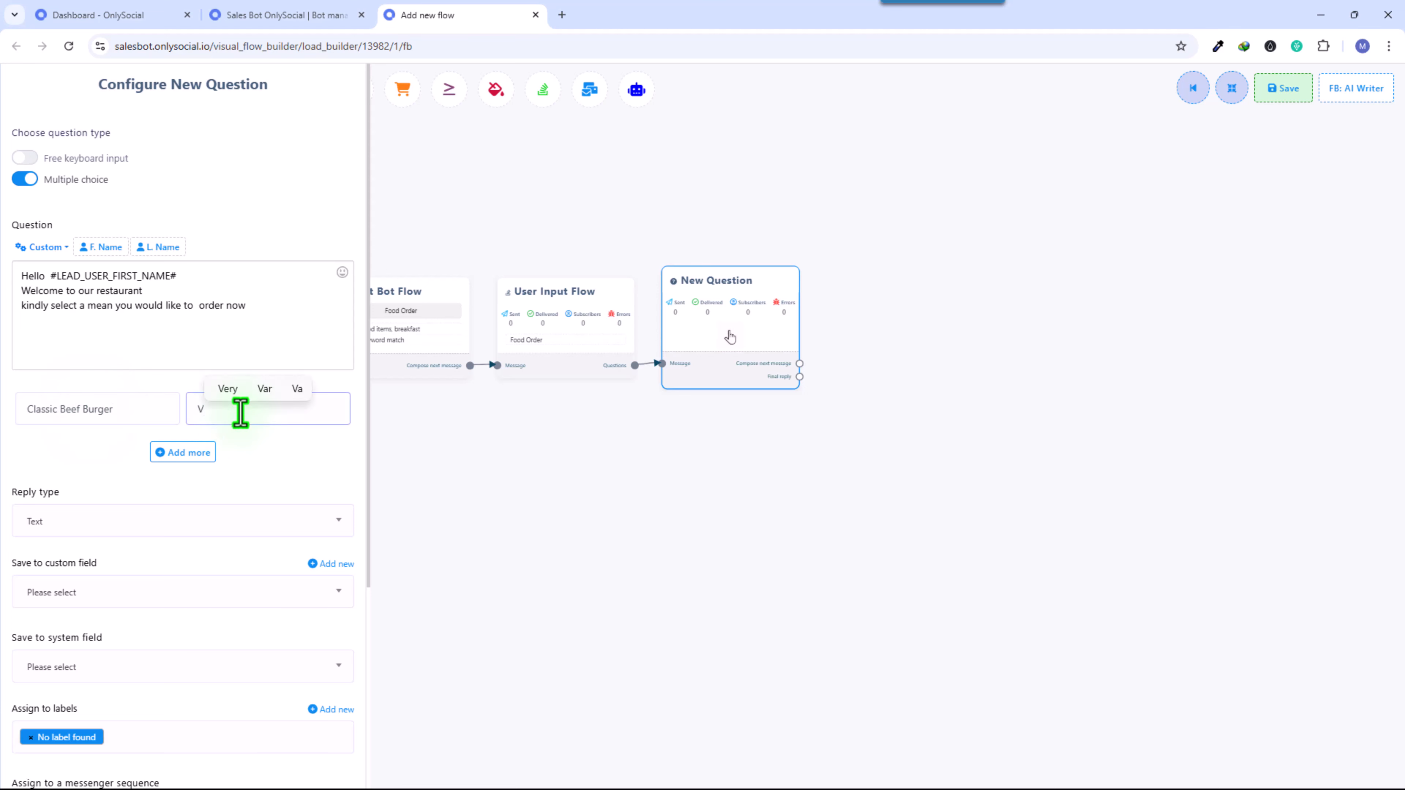
type("eggie Burger")
Step: Add two more answer options, "Checken Burger" and "Surf And Turf Burger", and finish configuring the meal question
left_click(182, 452)
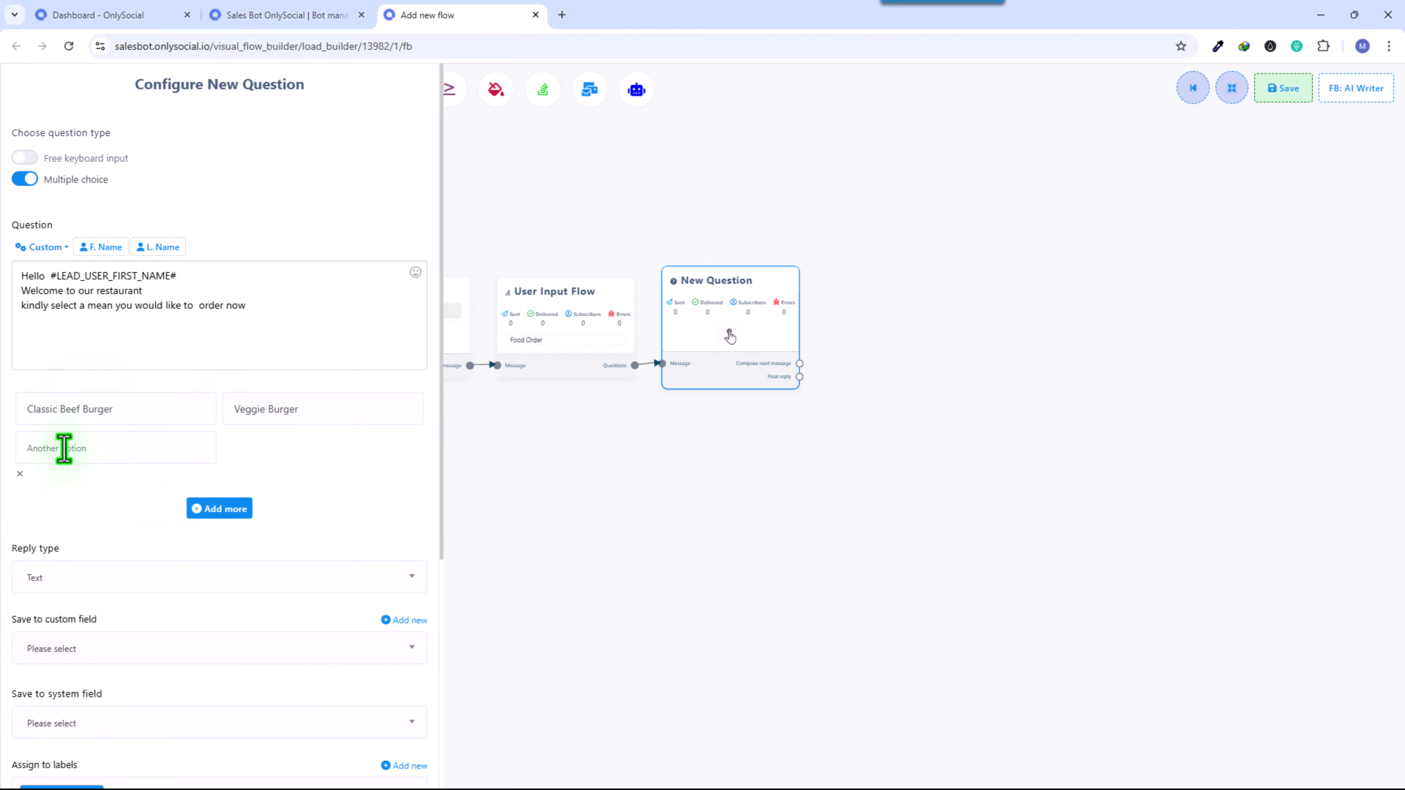
left_click(64, 449)
type("Checke")
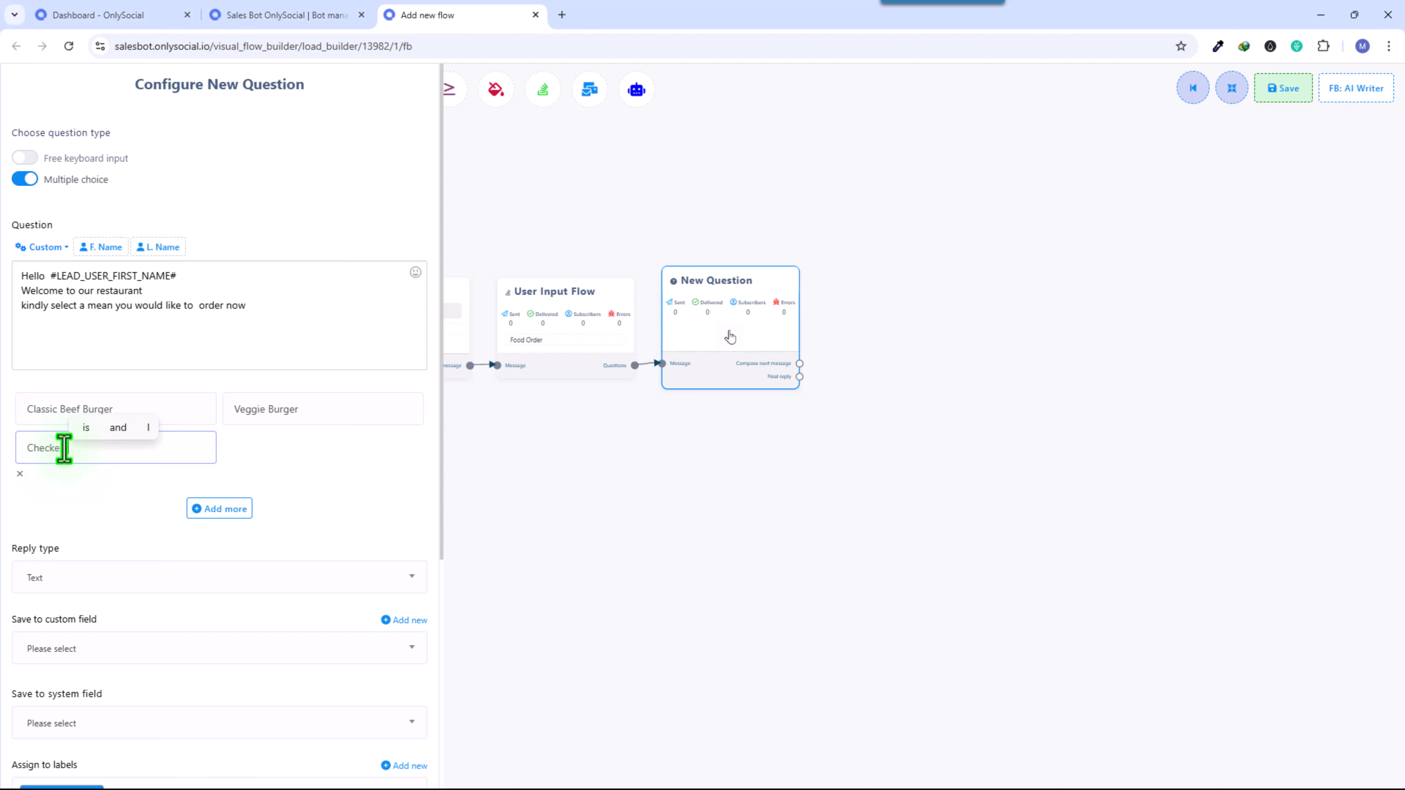
type("n Burger")
left_click(219, 509)
left_click(317, 449)
type("Surf And Turf B")
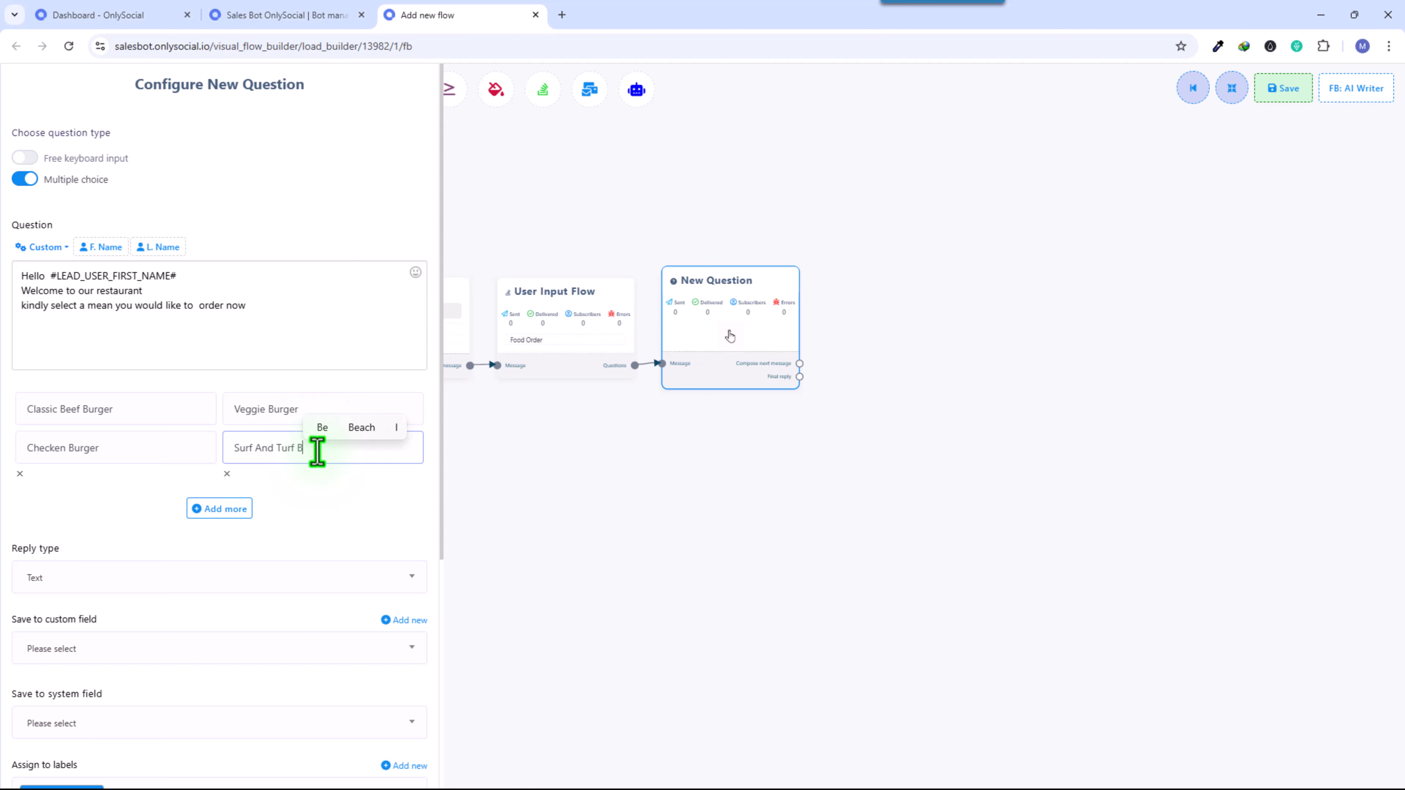
left_click_drag(441, 451, 426, 729)
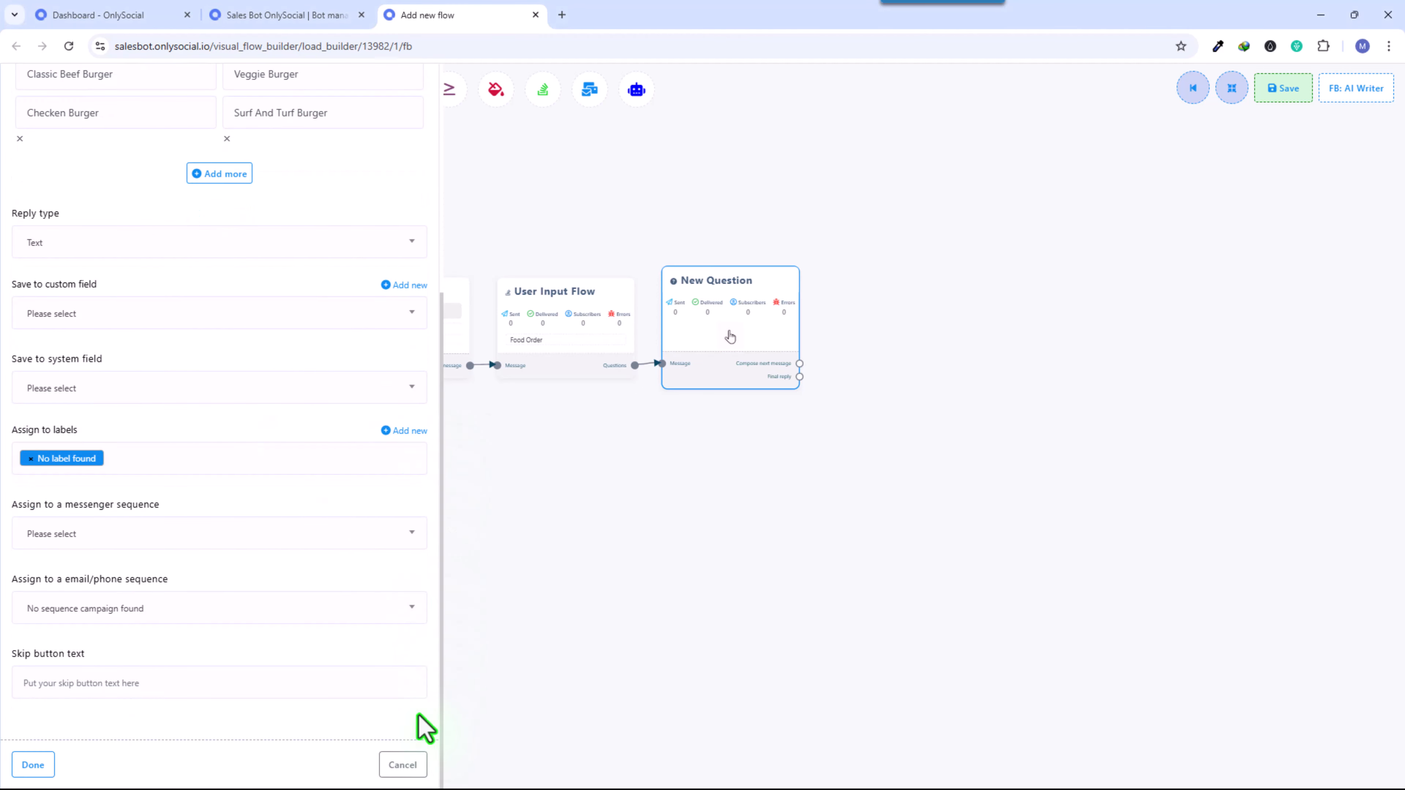
left_click(33, 765)
Step: Attach a second multiple-choice question after the meal question, asking "What drink would you like to include in your order ?"
left_click_drag(710, 535, 813, 421)
left_click(31, 179)
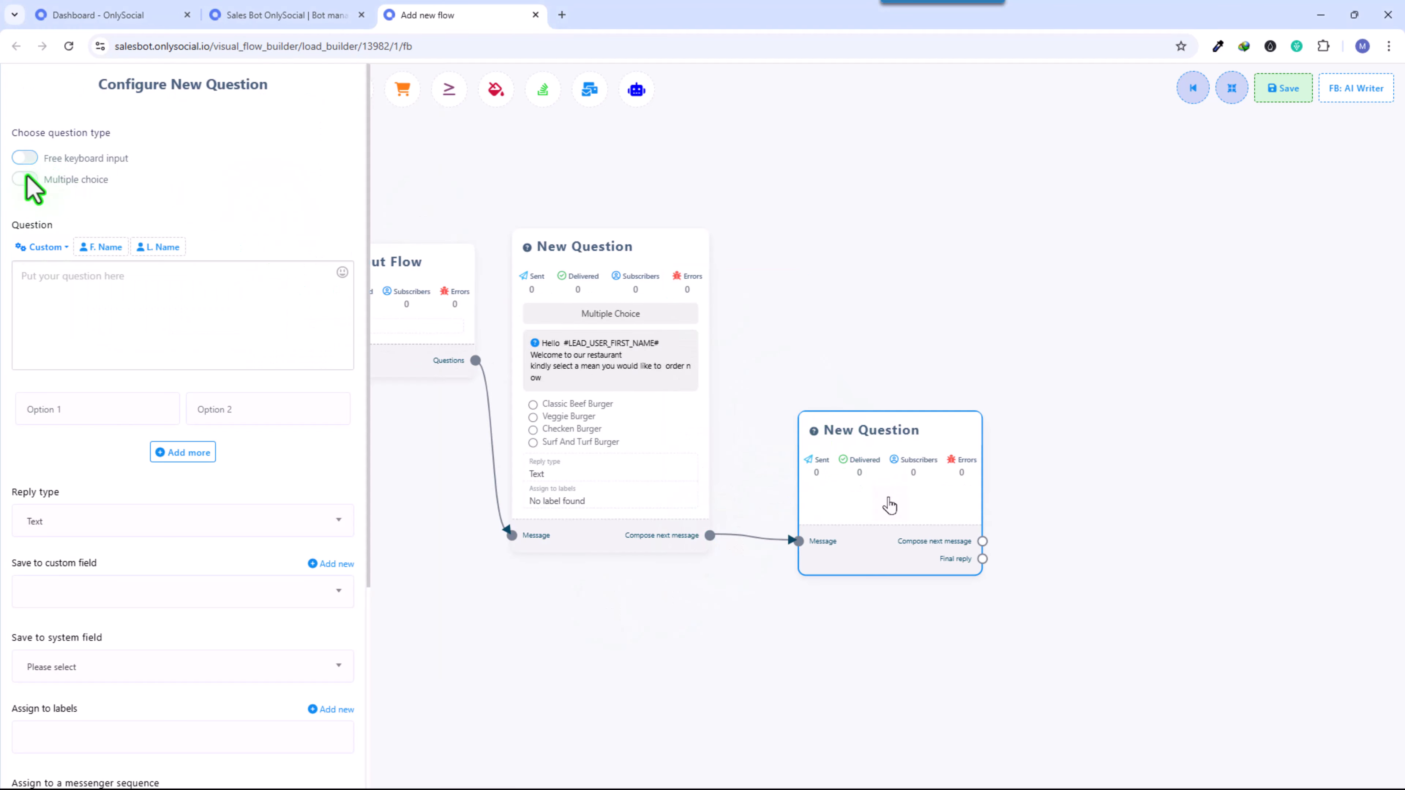
left_click(88, 315)
type("What drink")
type(" would you like to include in your or")
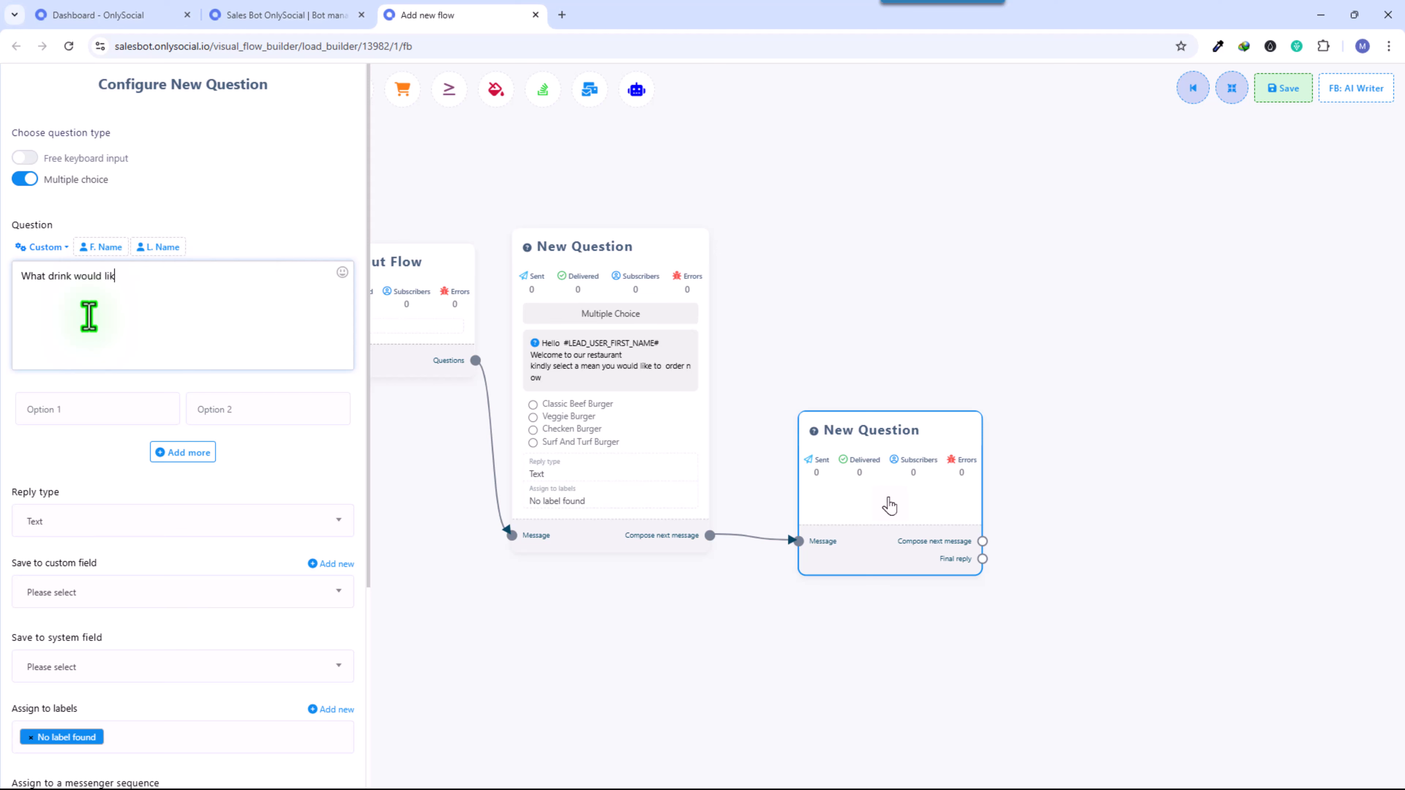
type("der ?")
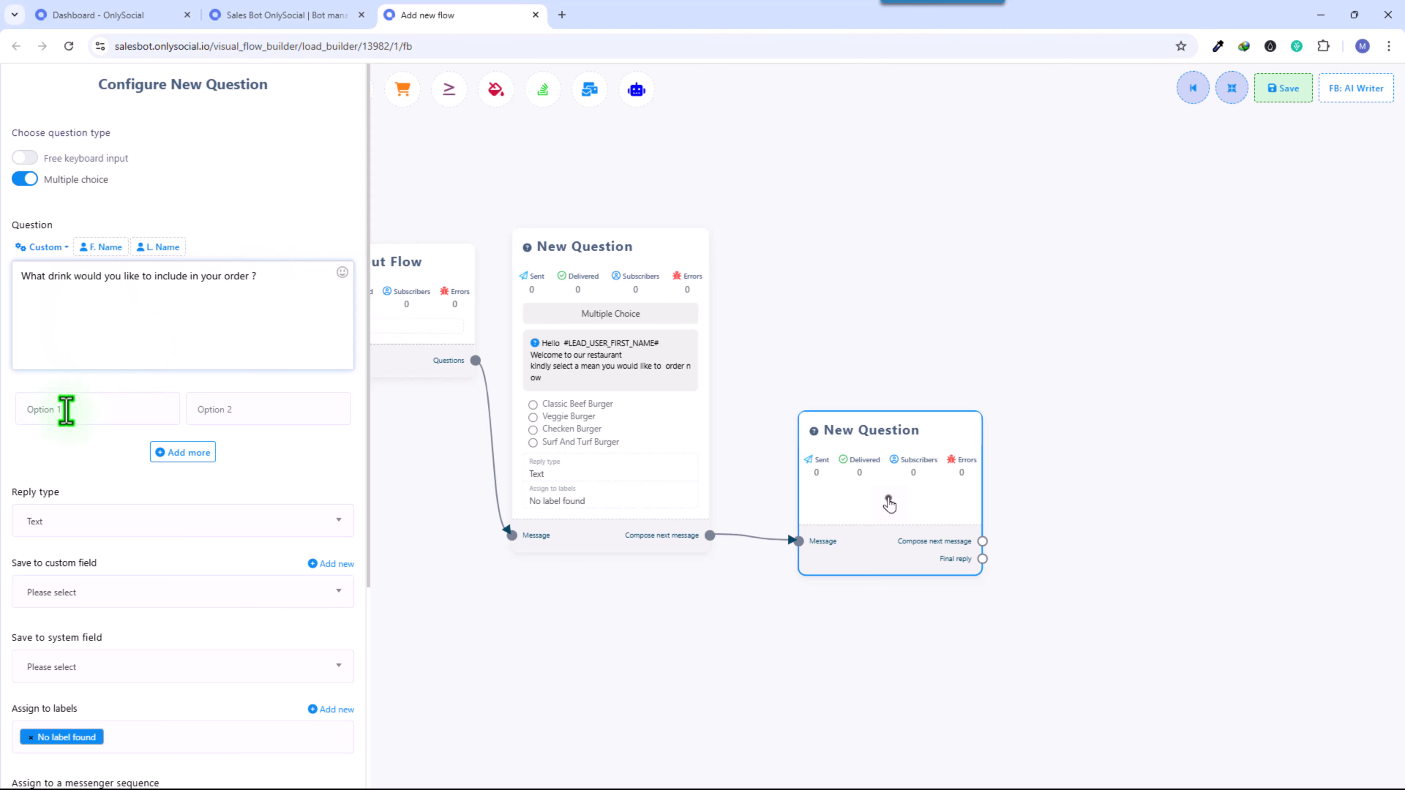
Step: Give the drink question the answer options "orange juice", "apple juice" and "Pepsi", and finish configuring it
left_click(67, 409)
type("orange juice")
left_click(243, 415)
type("apple juice")
left_click(182, 452)
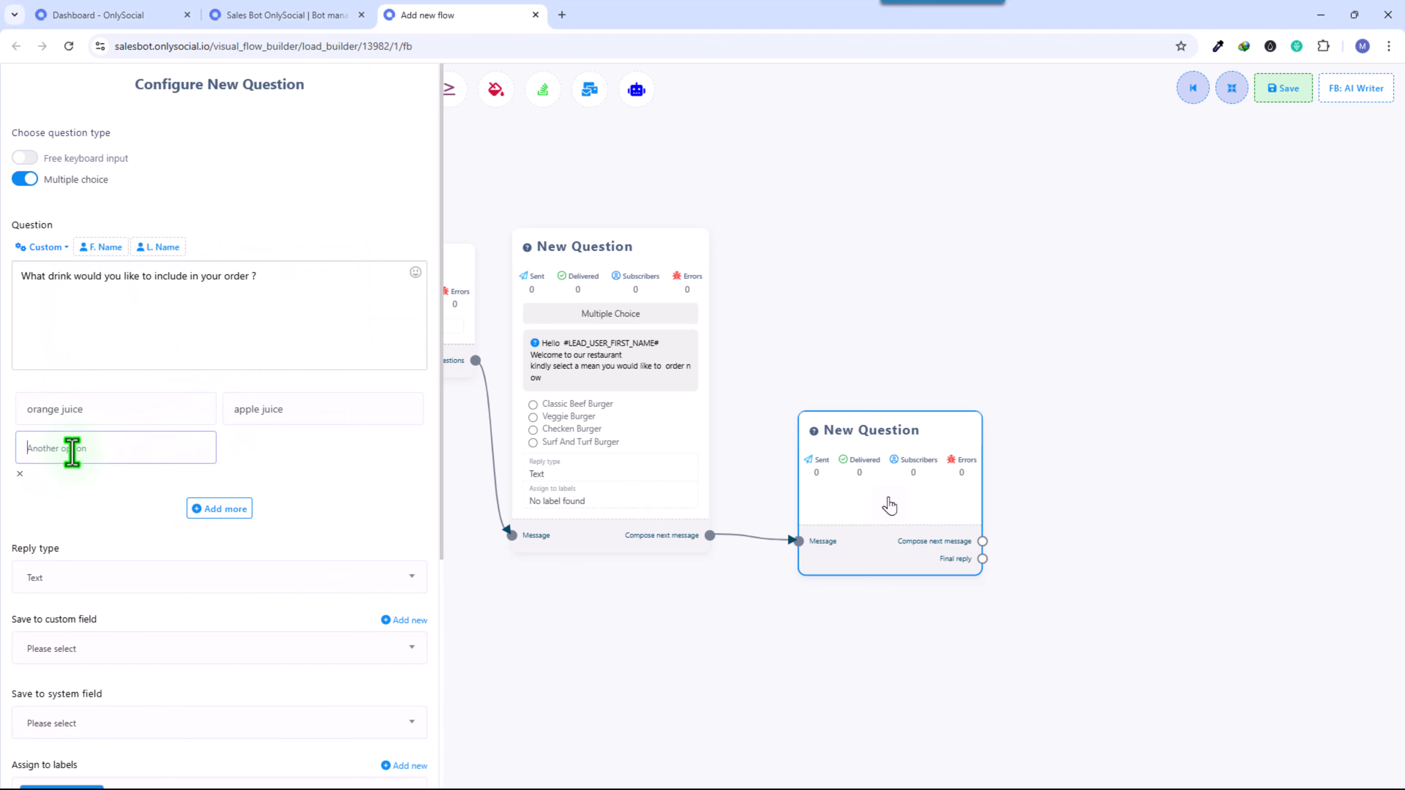
left_click(72, 449)
type("Pepsi")
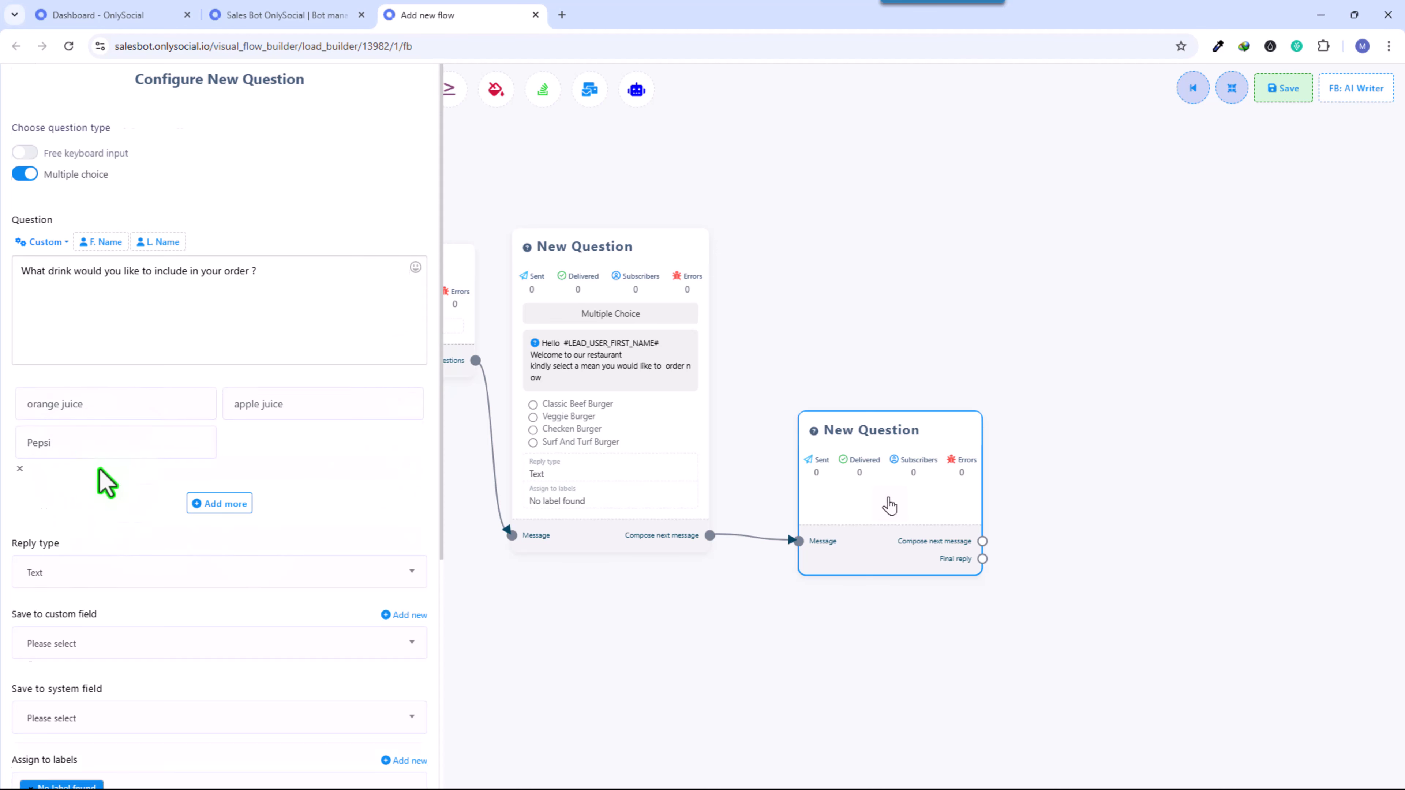
scroll(103, 477, "down", 5)
left_click(33, 765)
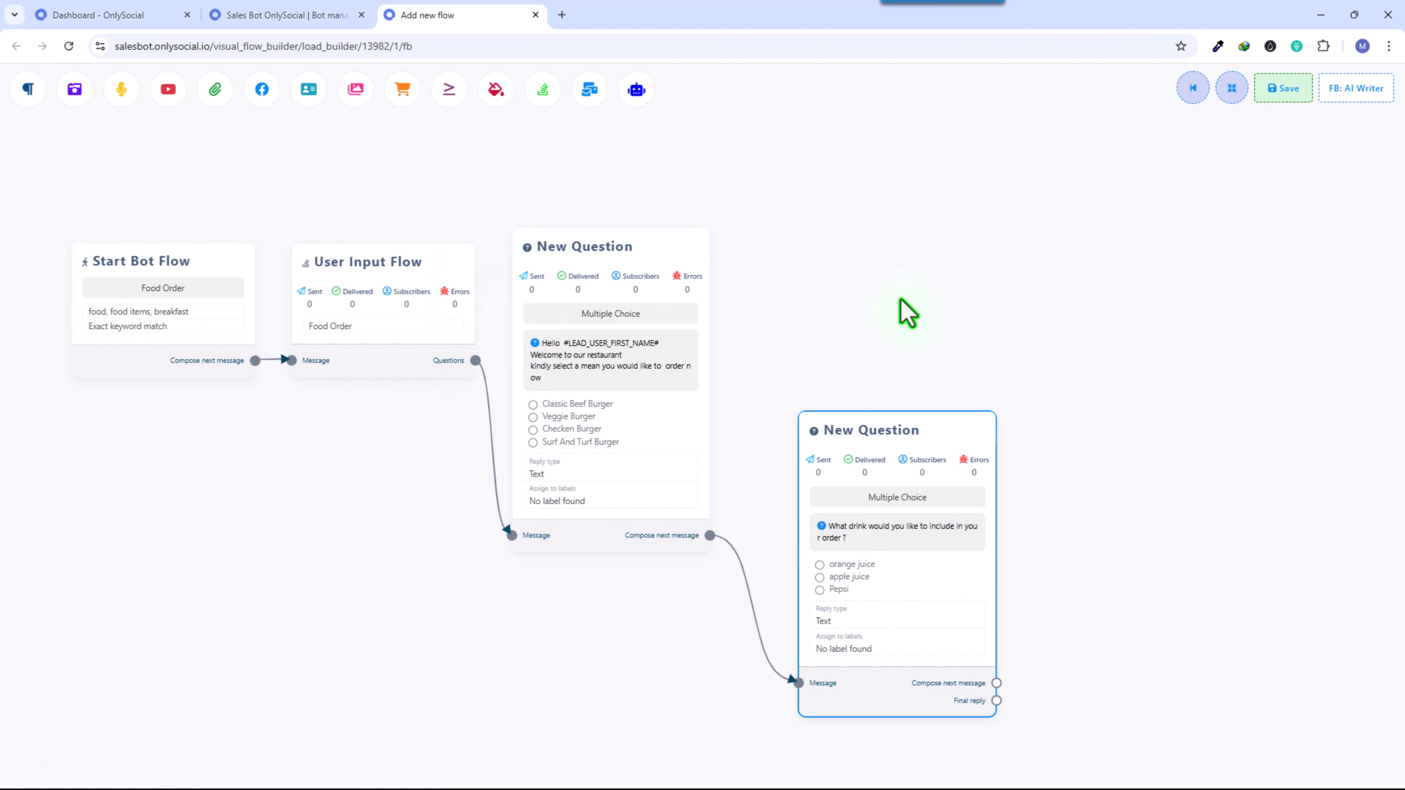
Step: Attach a free keyboard input question after the drink question with the text "Kindly provide your home address"
left_click(1232, 88)
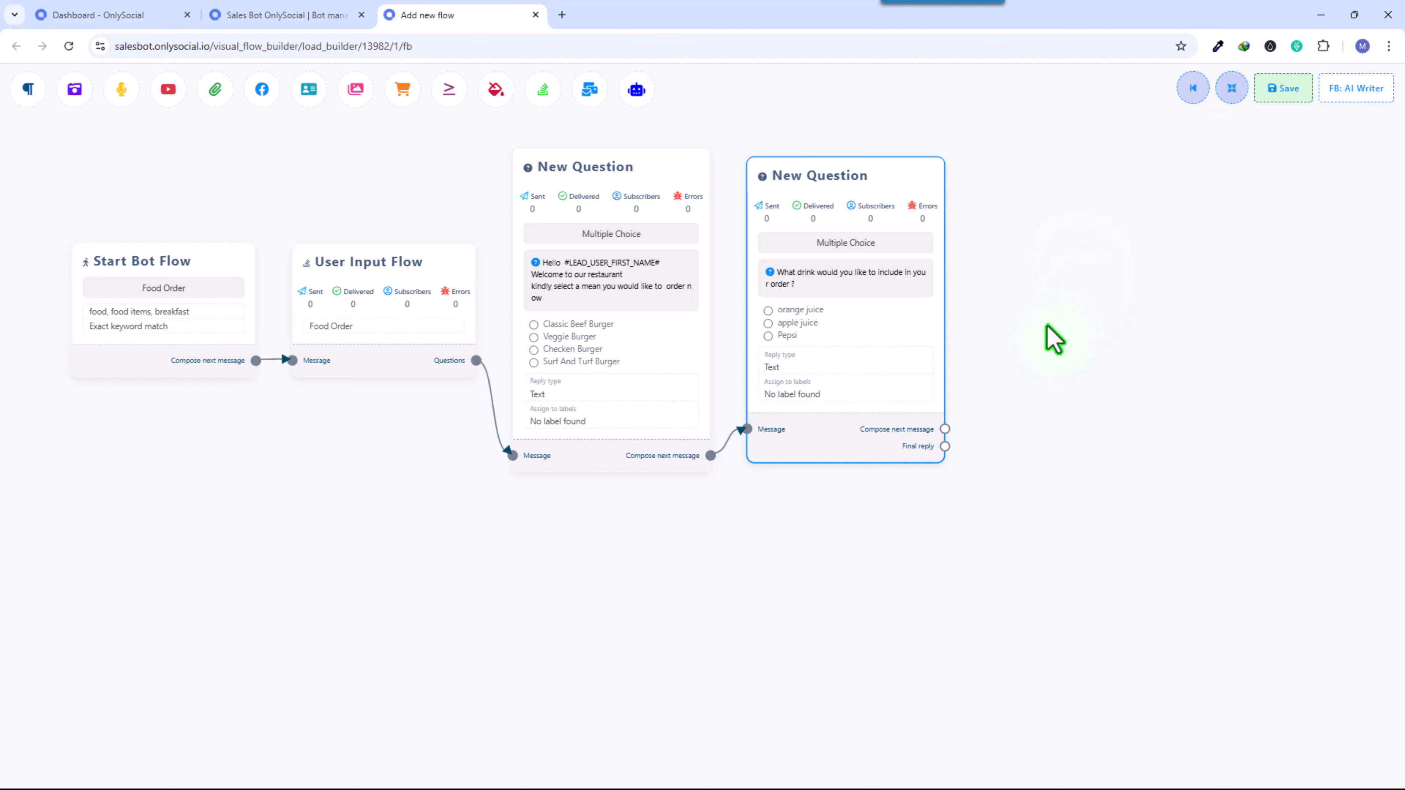
left_click_drag(938, 445, 983, 325)
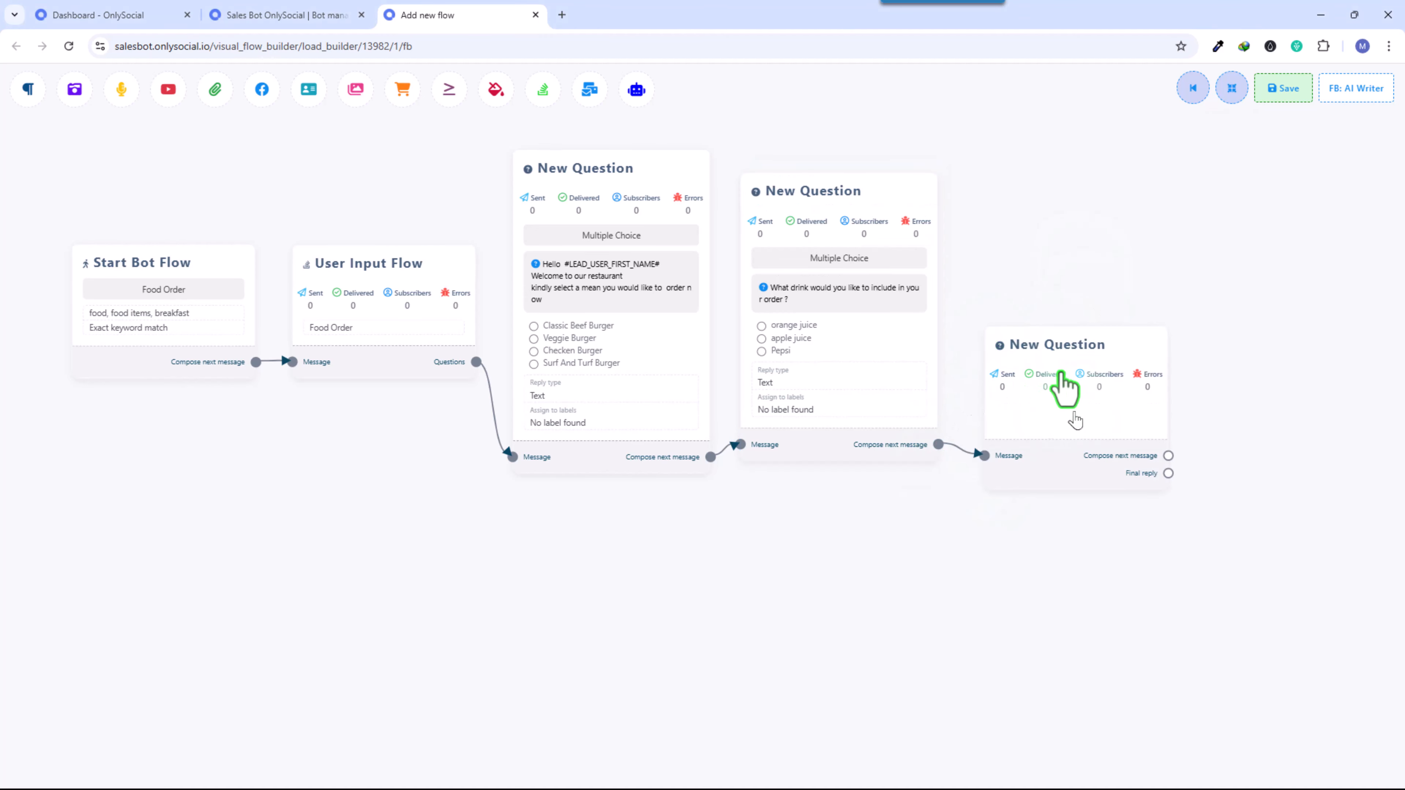
left_click(1077, 359)
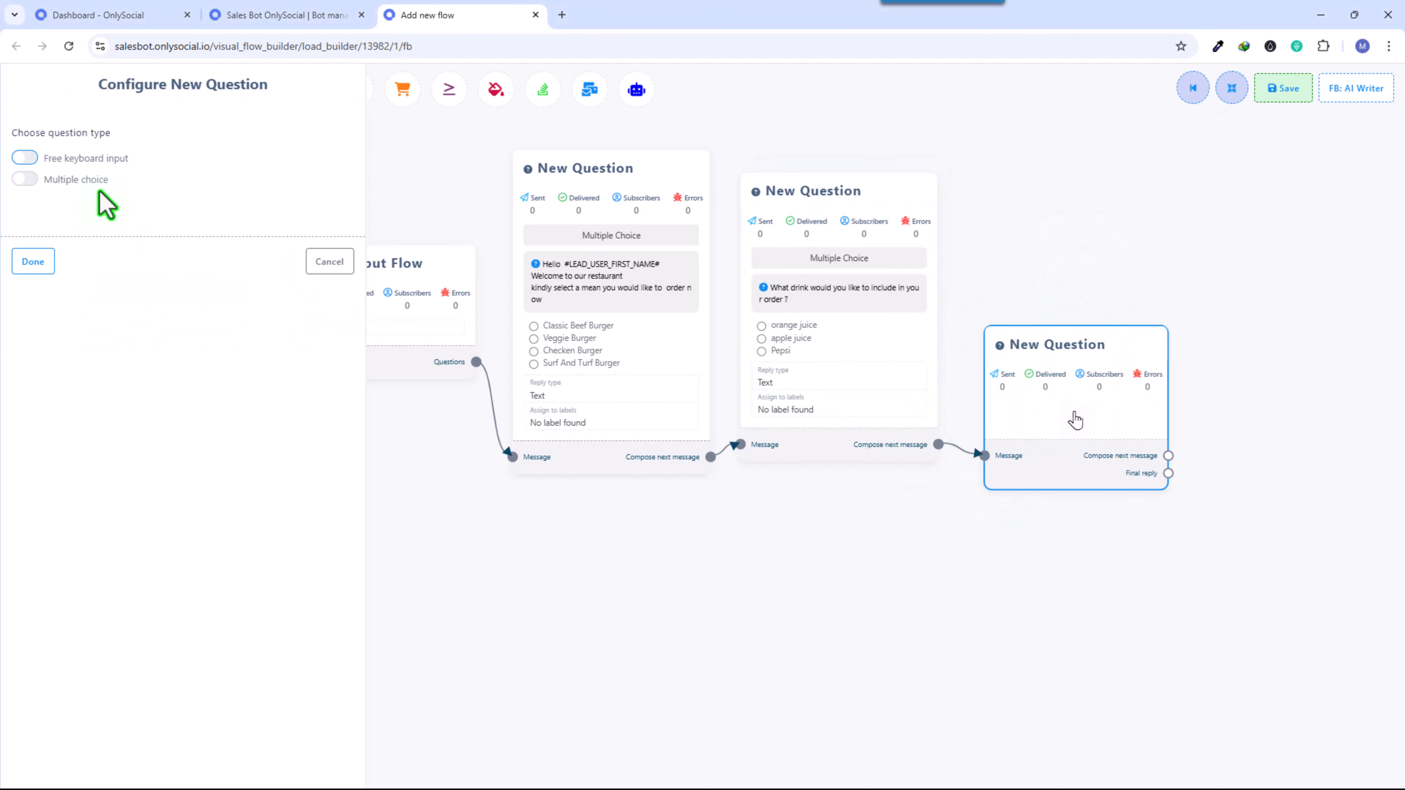
left_click(26, 159)
left_click(110, 301)
type("Kindly ")
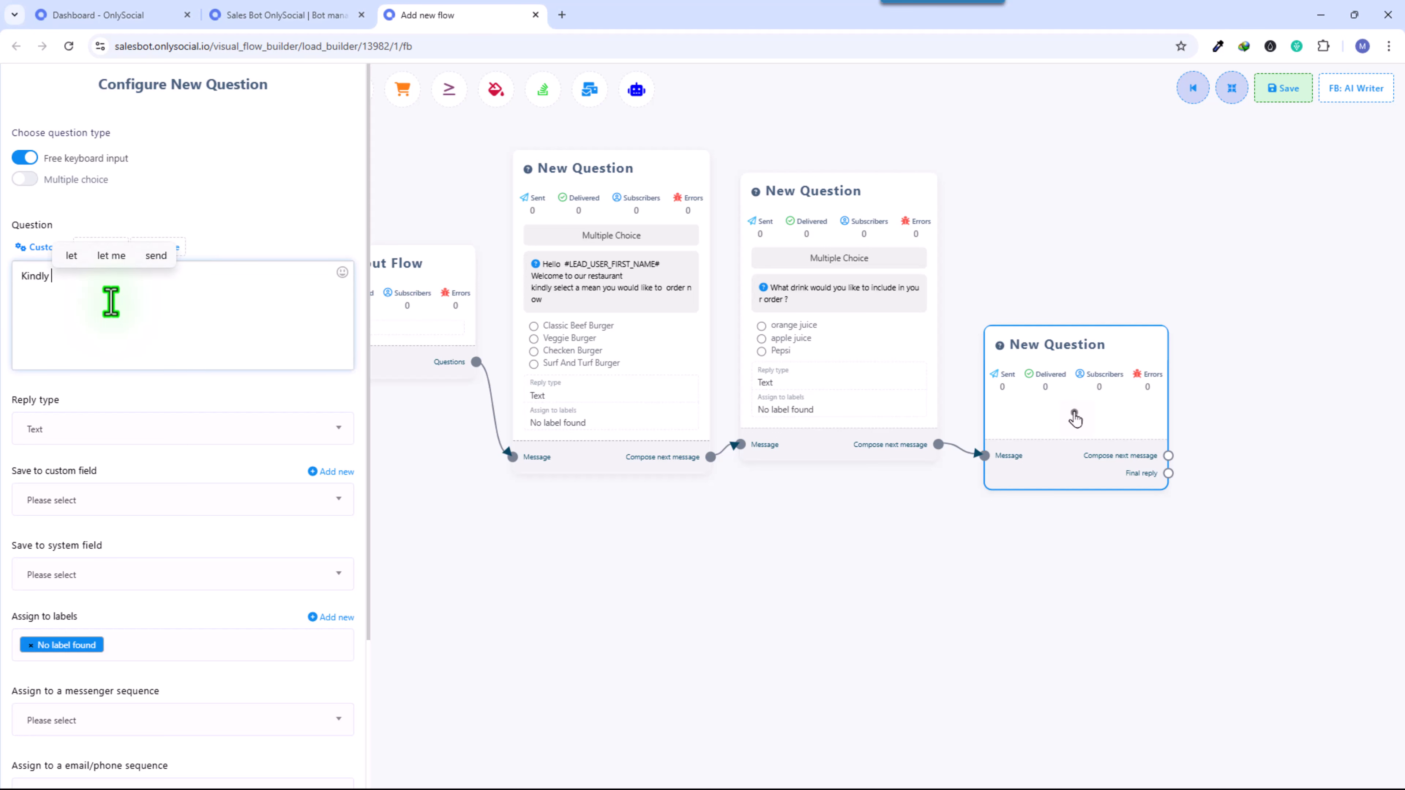
type("provide your home")
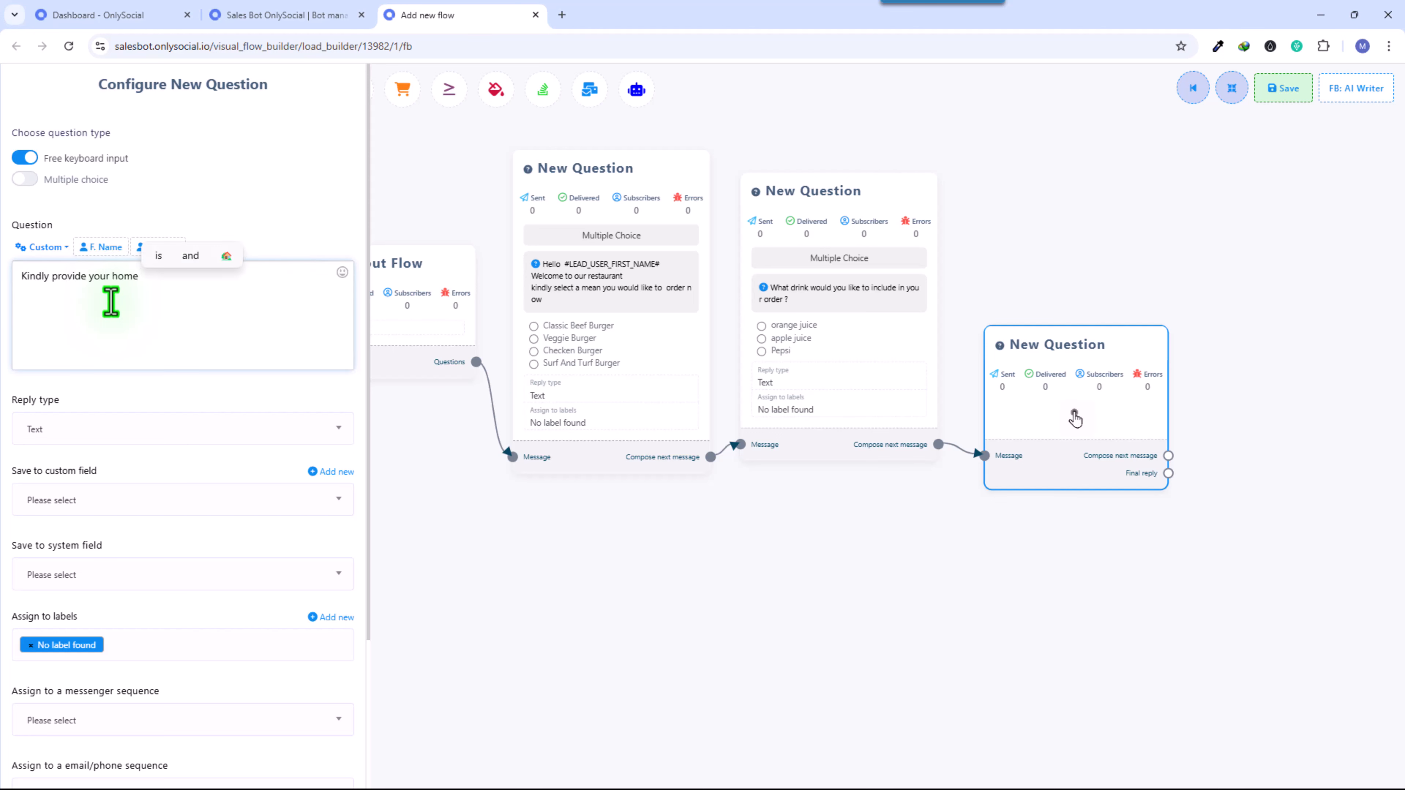
type(" address")
Step: Create a custom field named "Address", have the home address question save its reply there, and finish configuring the question
left_click(332, 472)
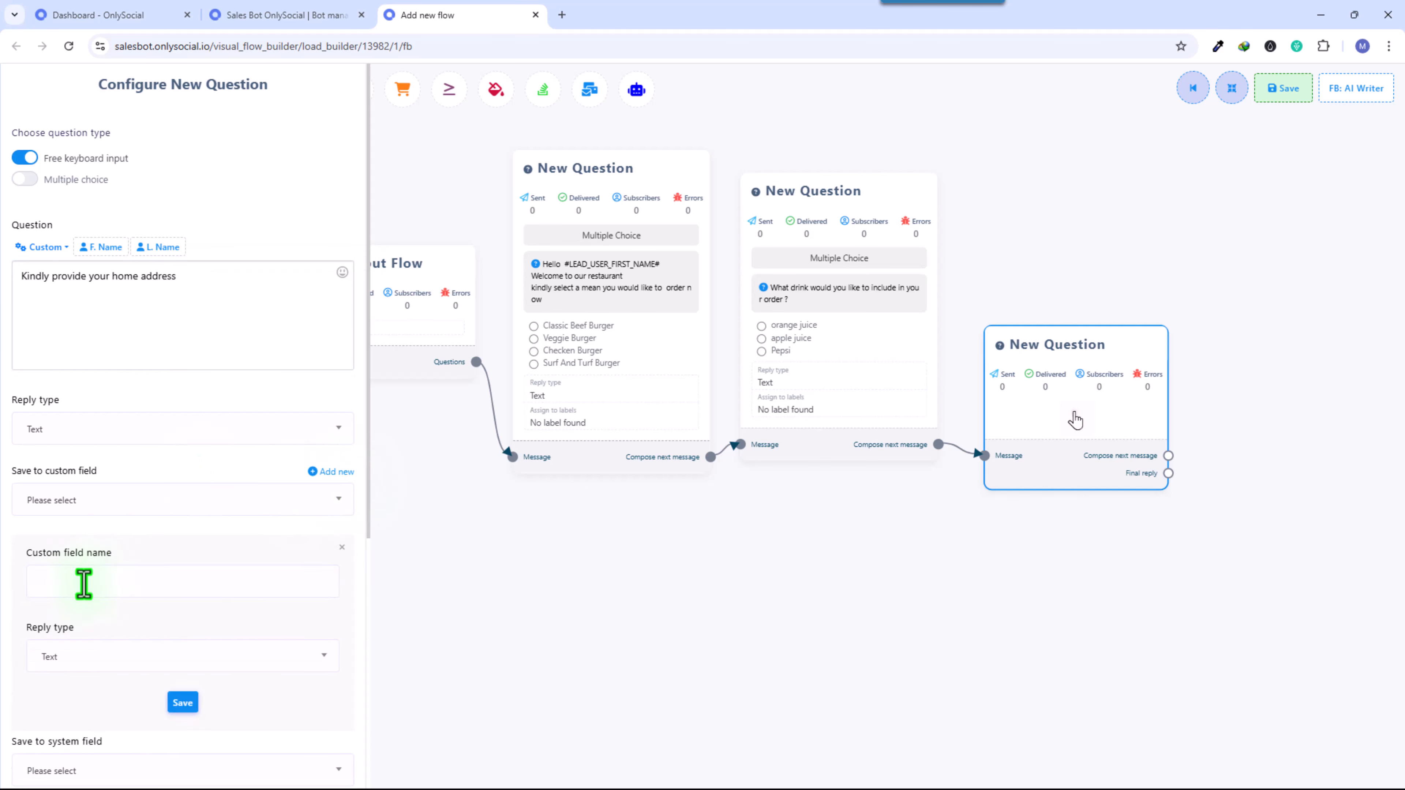
left_click(84, 579)
type("Address")
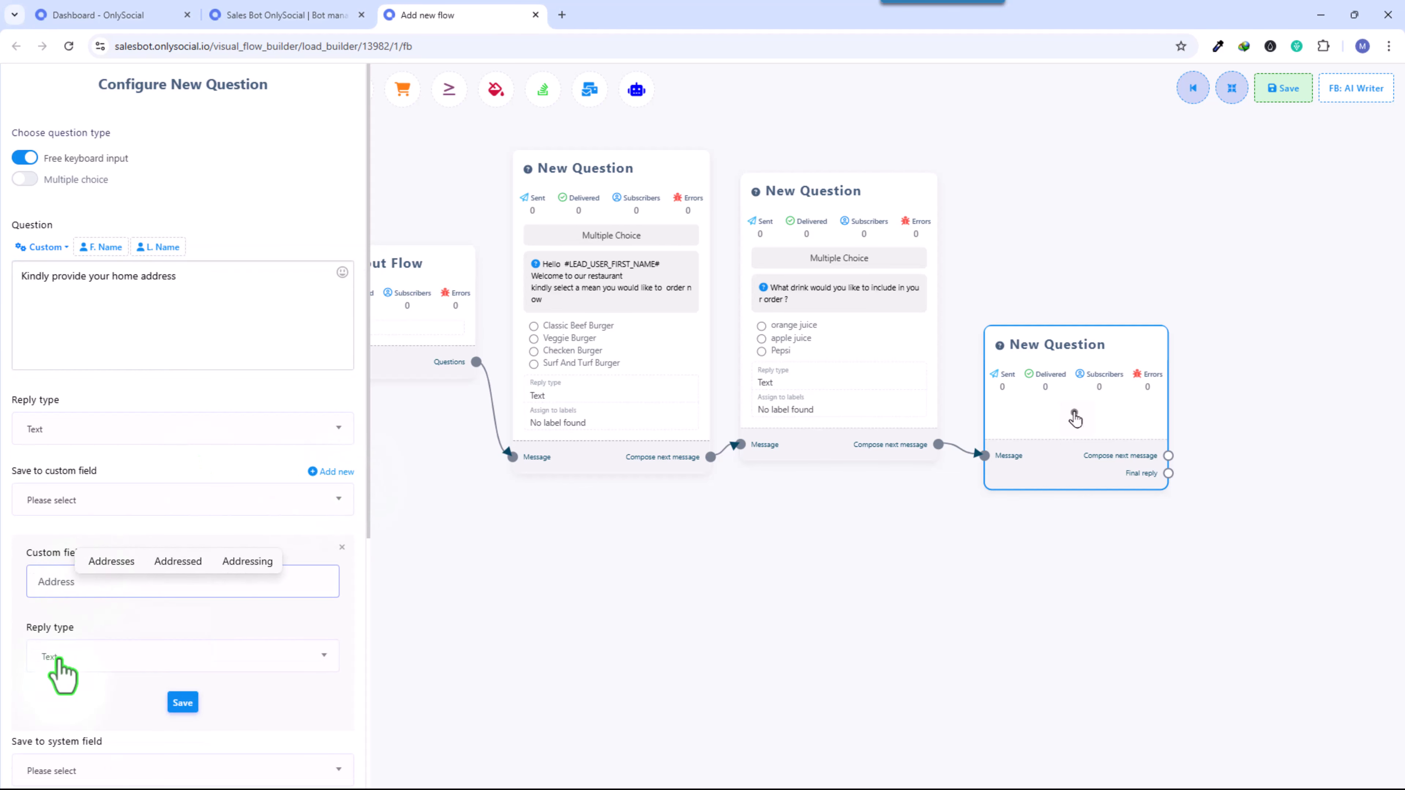
left_click(183, 702)
left_click(53, 500)
left_click(52, 570)
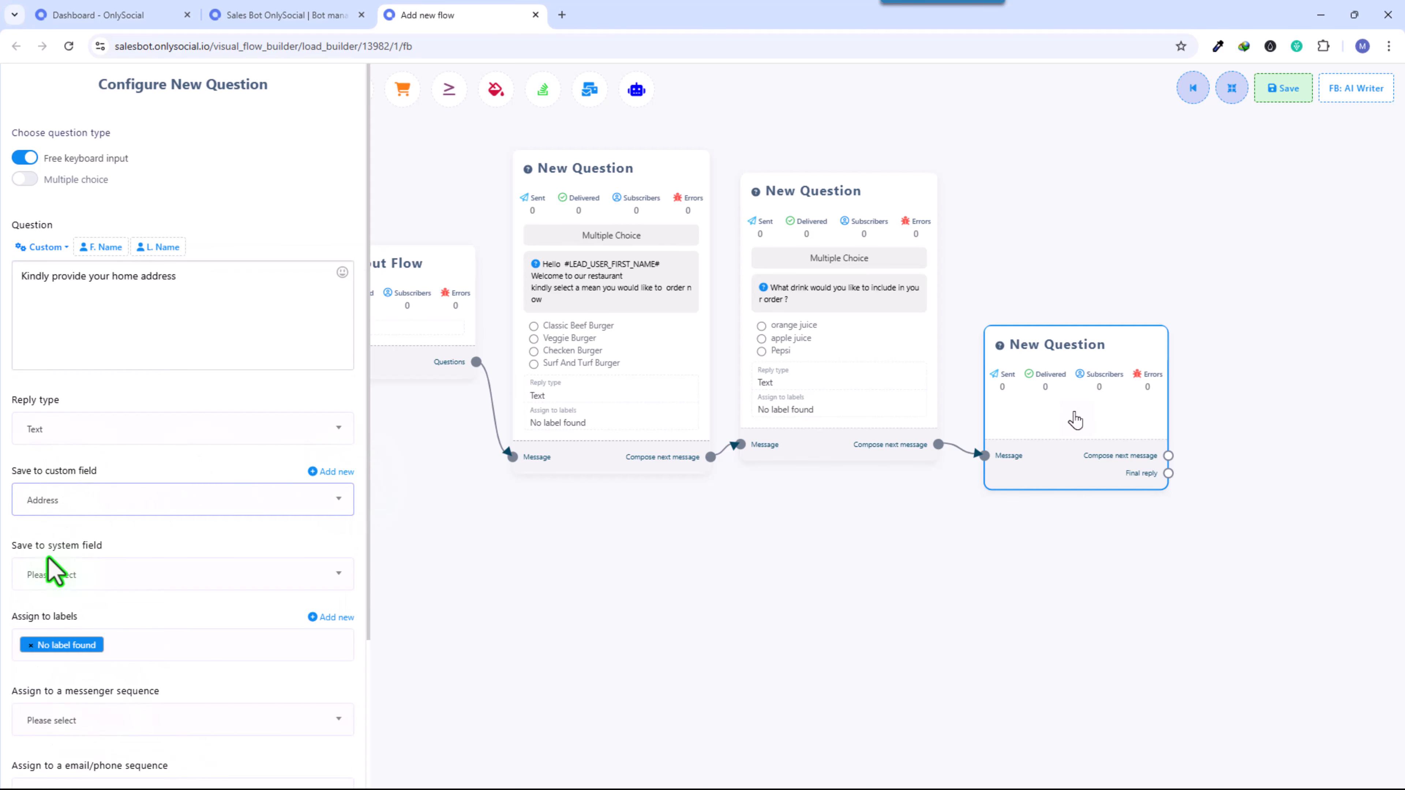
scroll(53, 570, "down", 4)
left_click(31, 765)
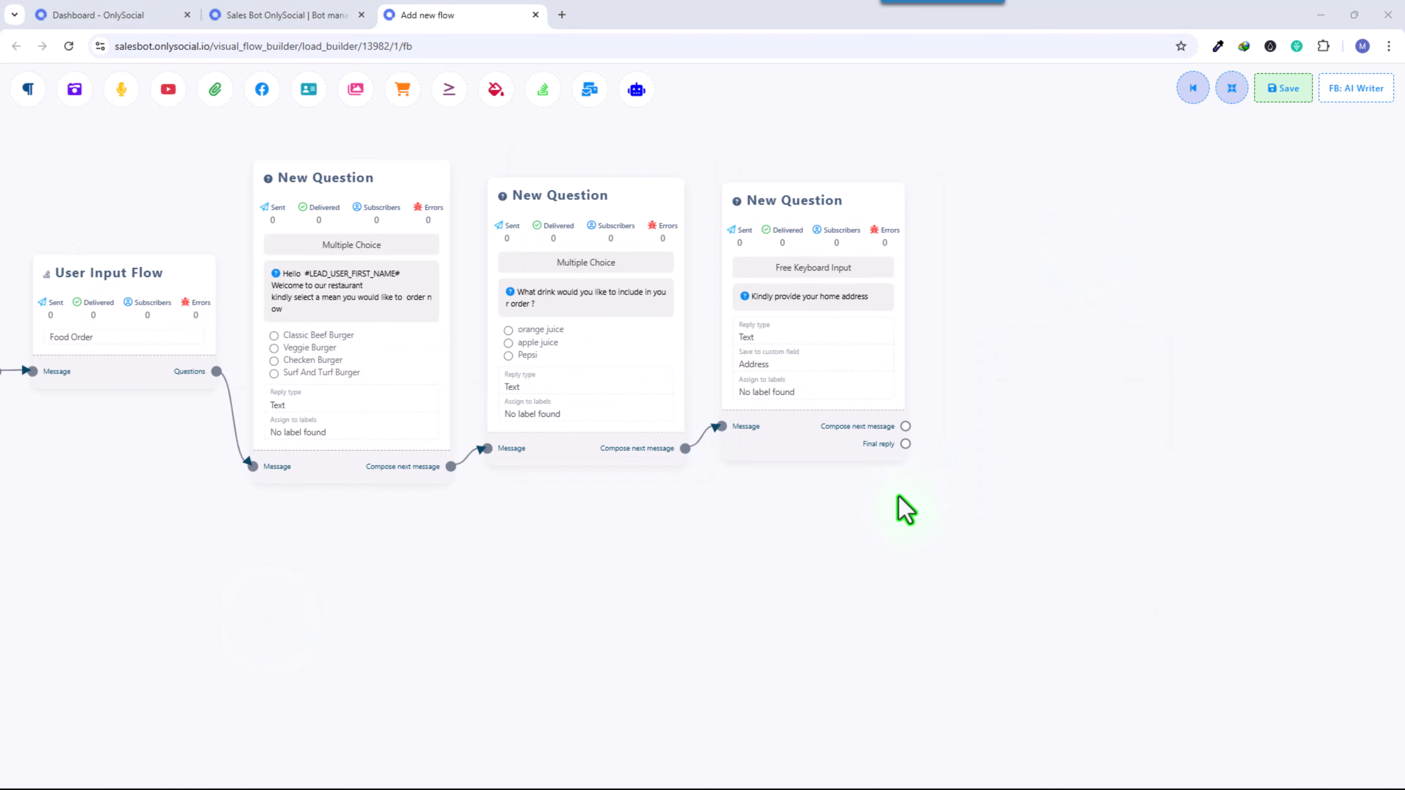
Step: Attach a free keyboard input question after the home address question with the text "Kindly provide your email addres"
left_click_drag(906, 425, 922, 428)
left_click_drag(982, 307, 990, 312)
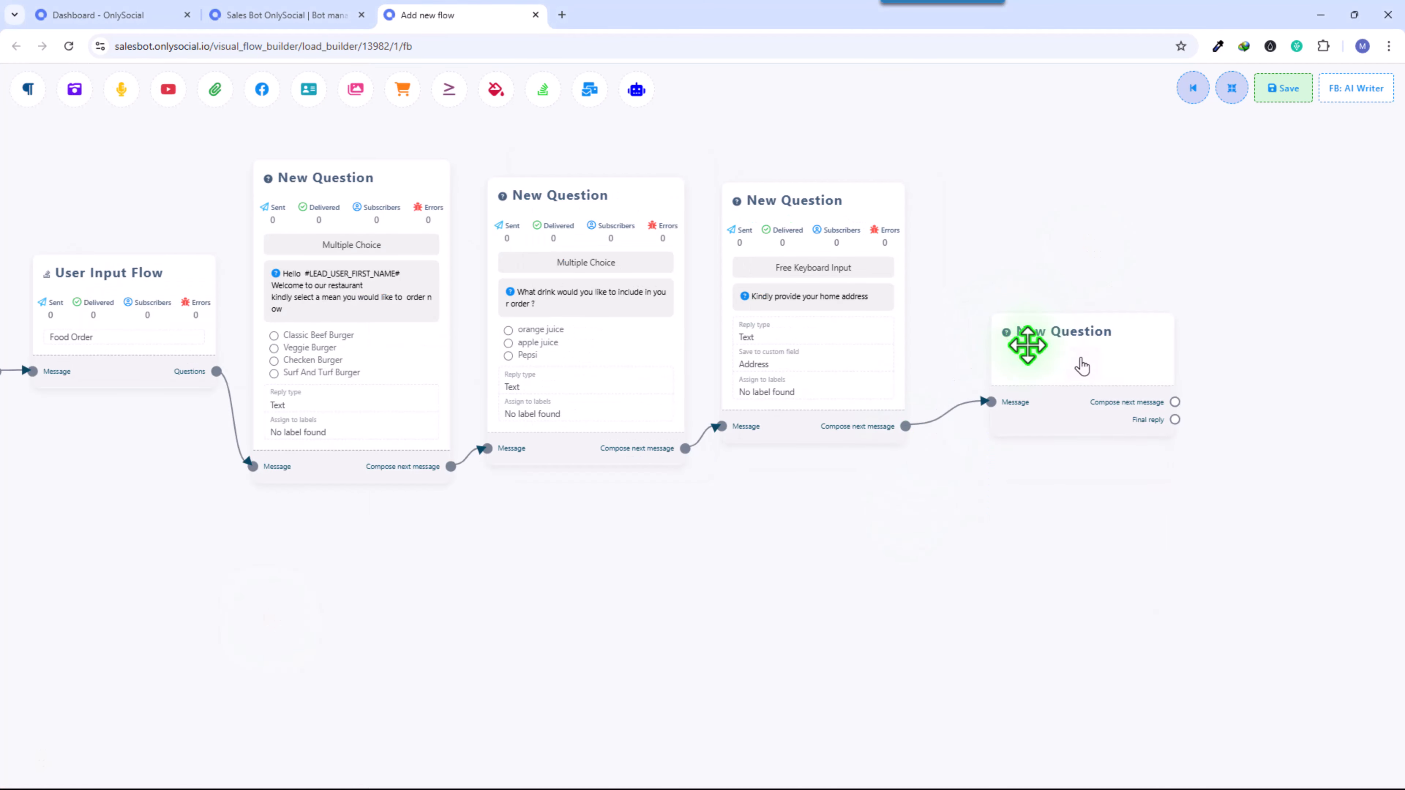
double_click(1045, 367)
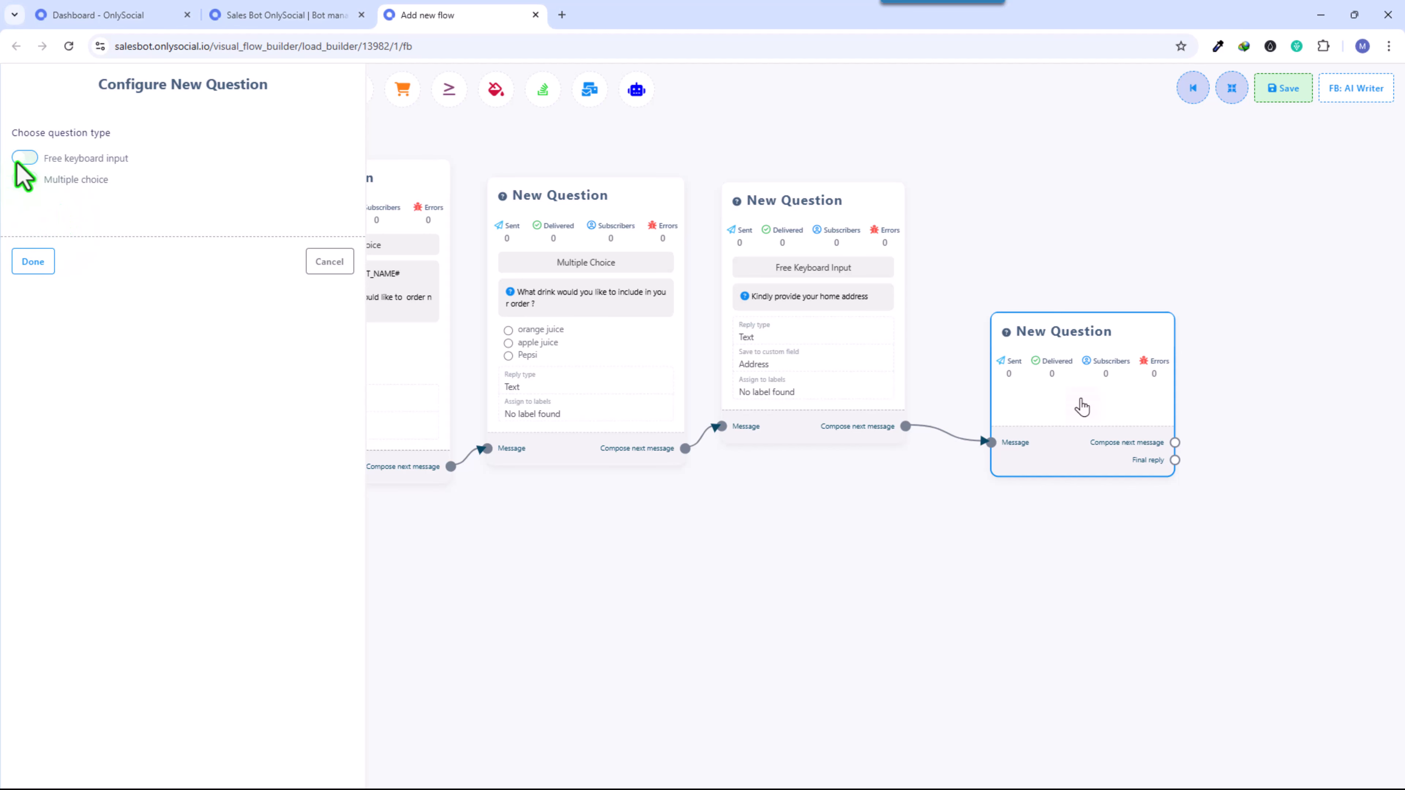
left_click(22, 158)
left_click(146, 315)
type("Kindly ")
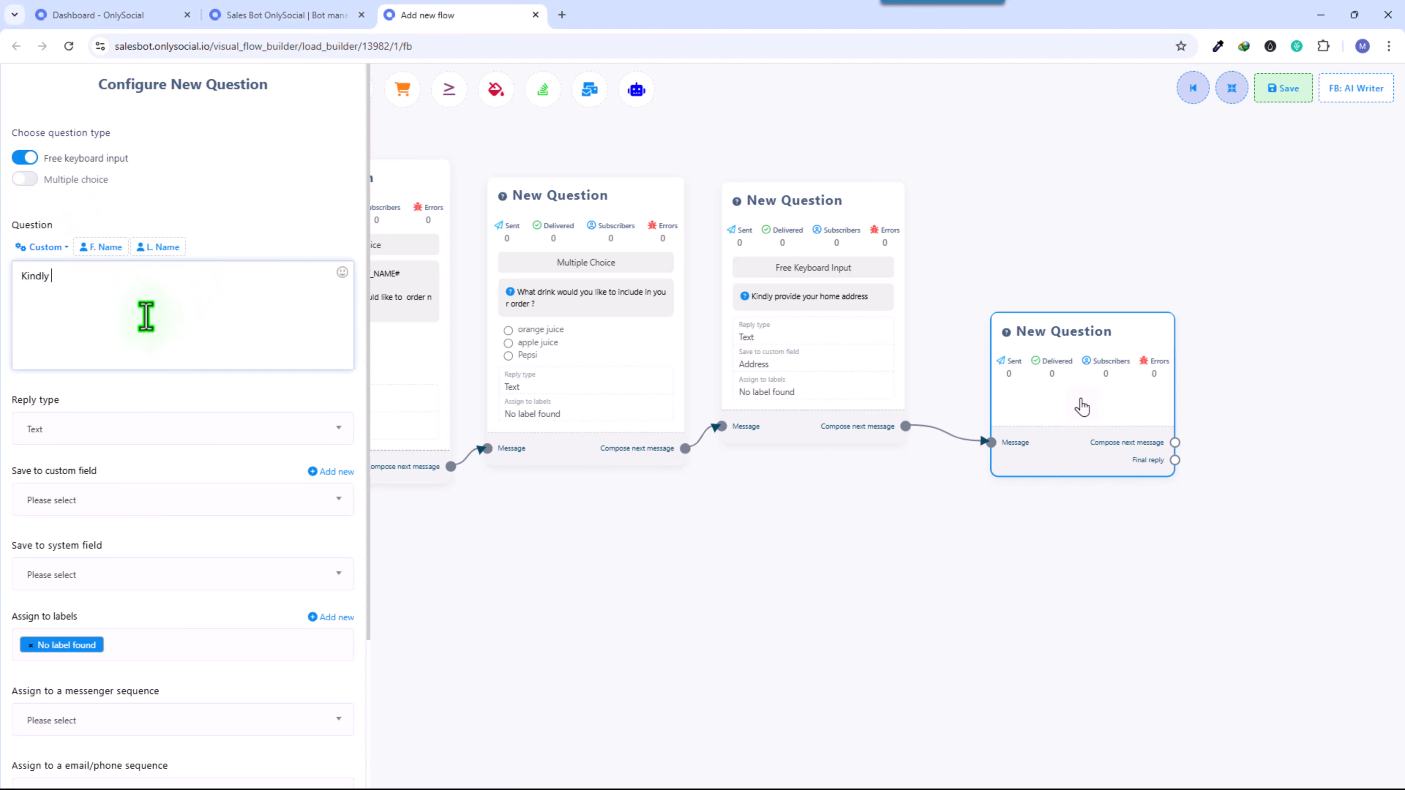
type("provide your em")
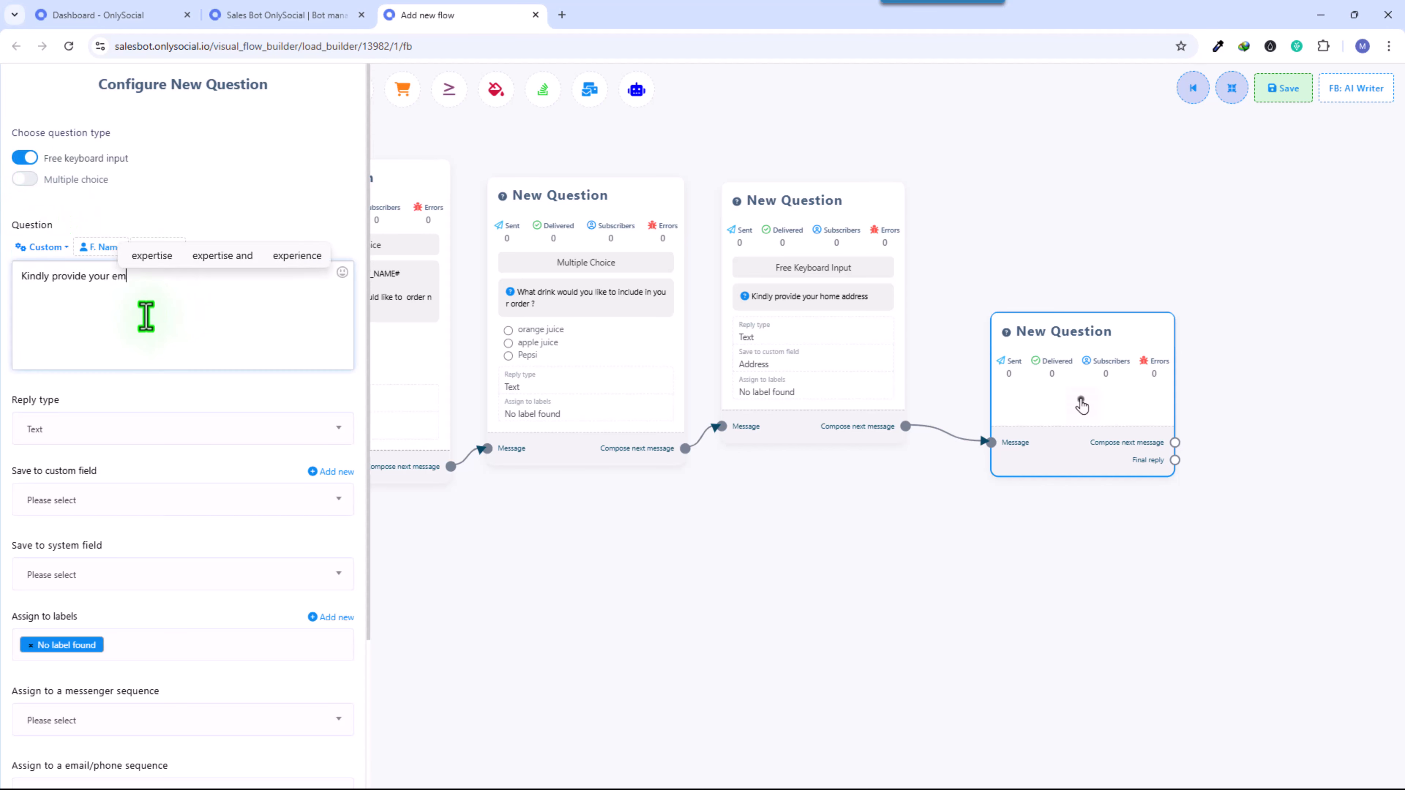
type("ail address")
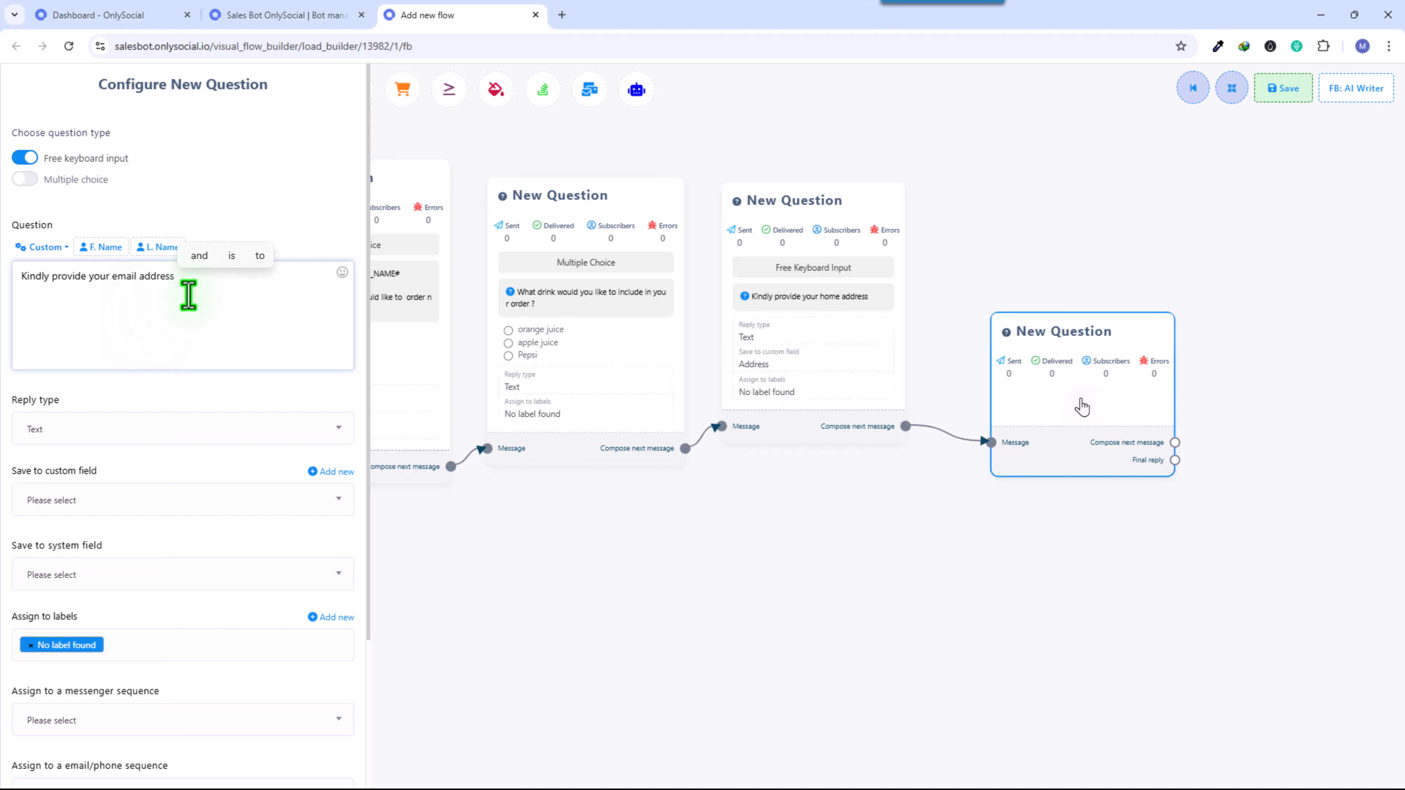
Step: Save the email question's reply to a new custom field named "Email Adress", finish the question, and rearrange the flow
left_click(327, 472)
left_click(61, 581)
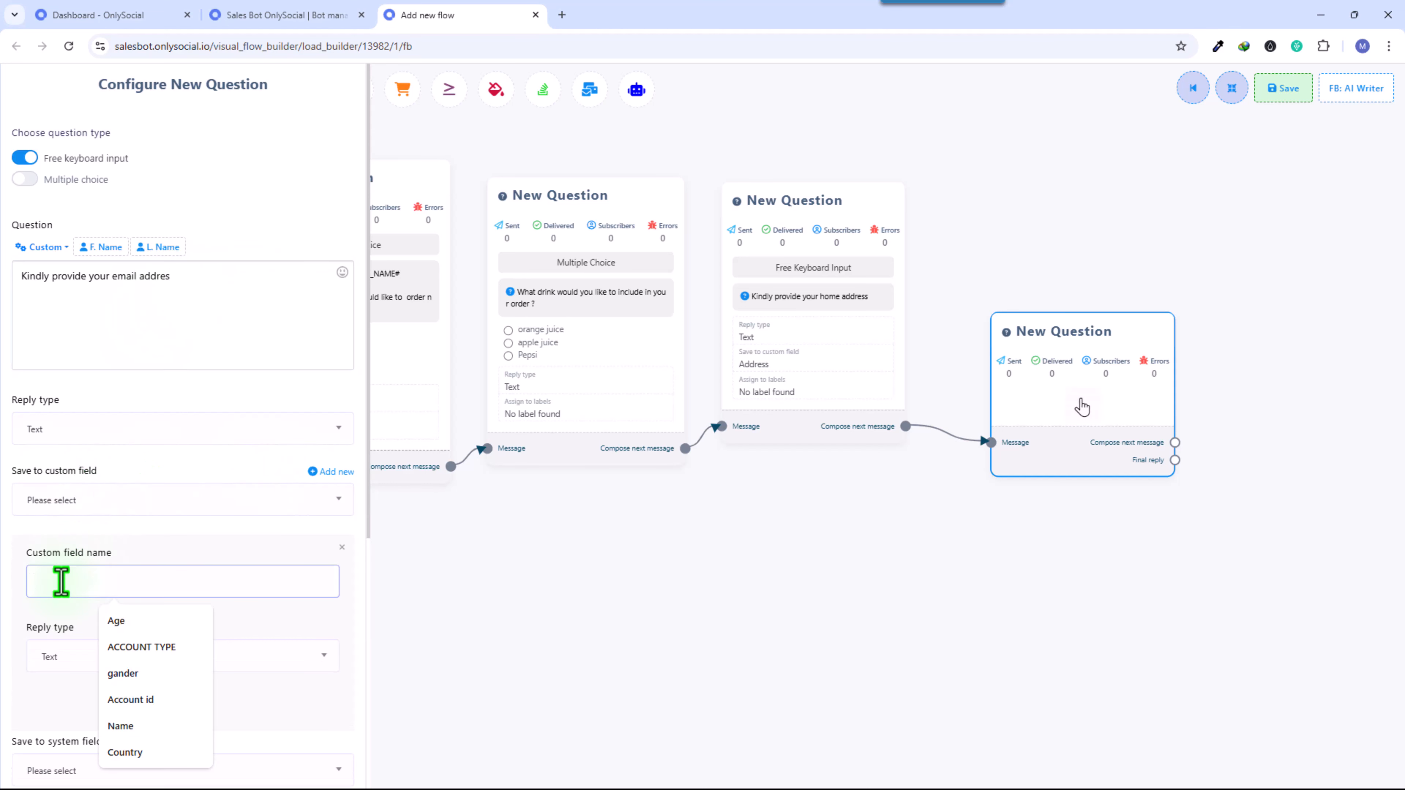
type("Email Adress")
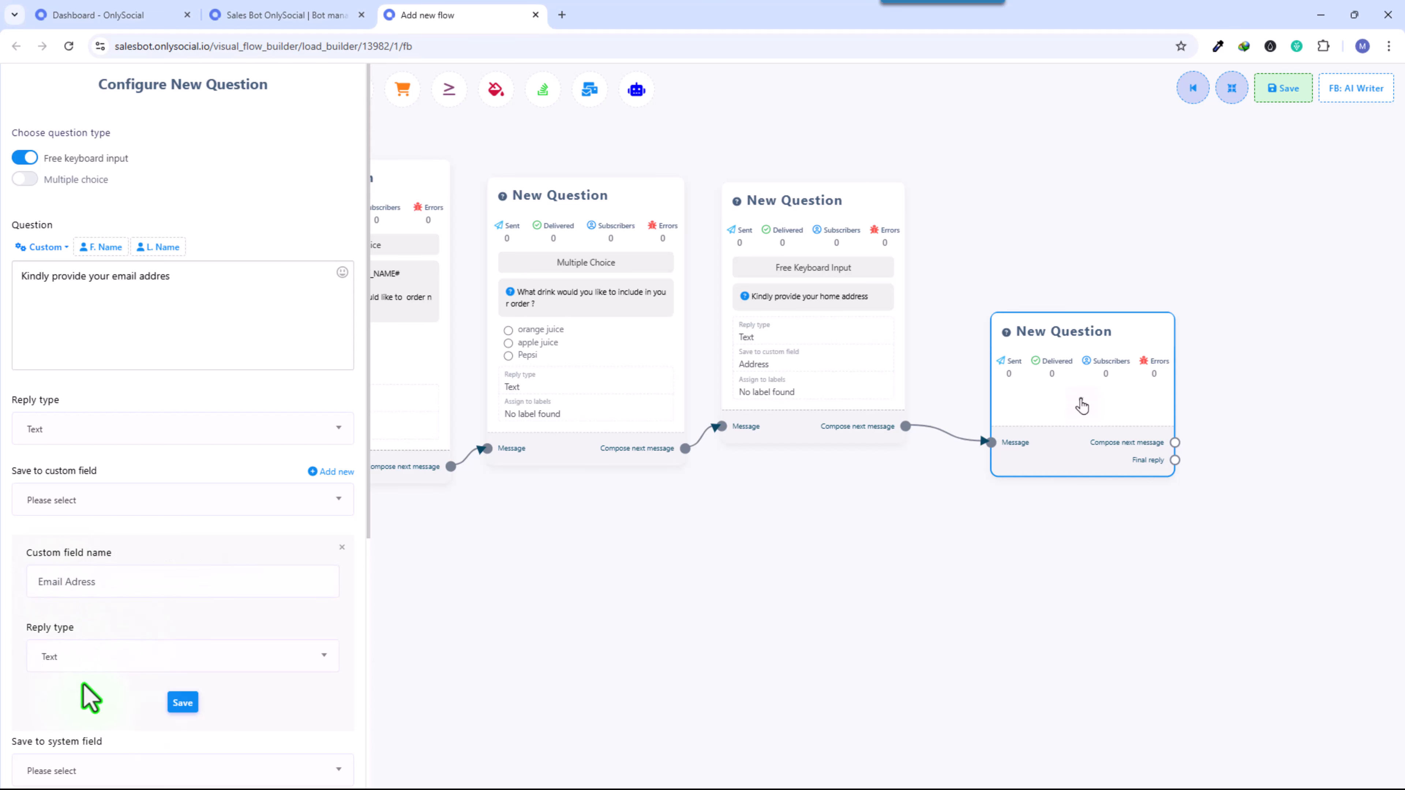
left_click(182, 703)
left_click(104, 503)
left_click(44, 575)
scroll(142, 590, "down", 3)
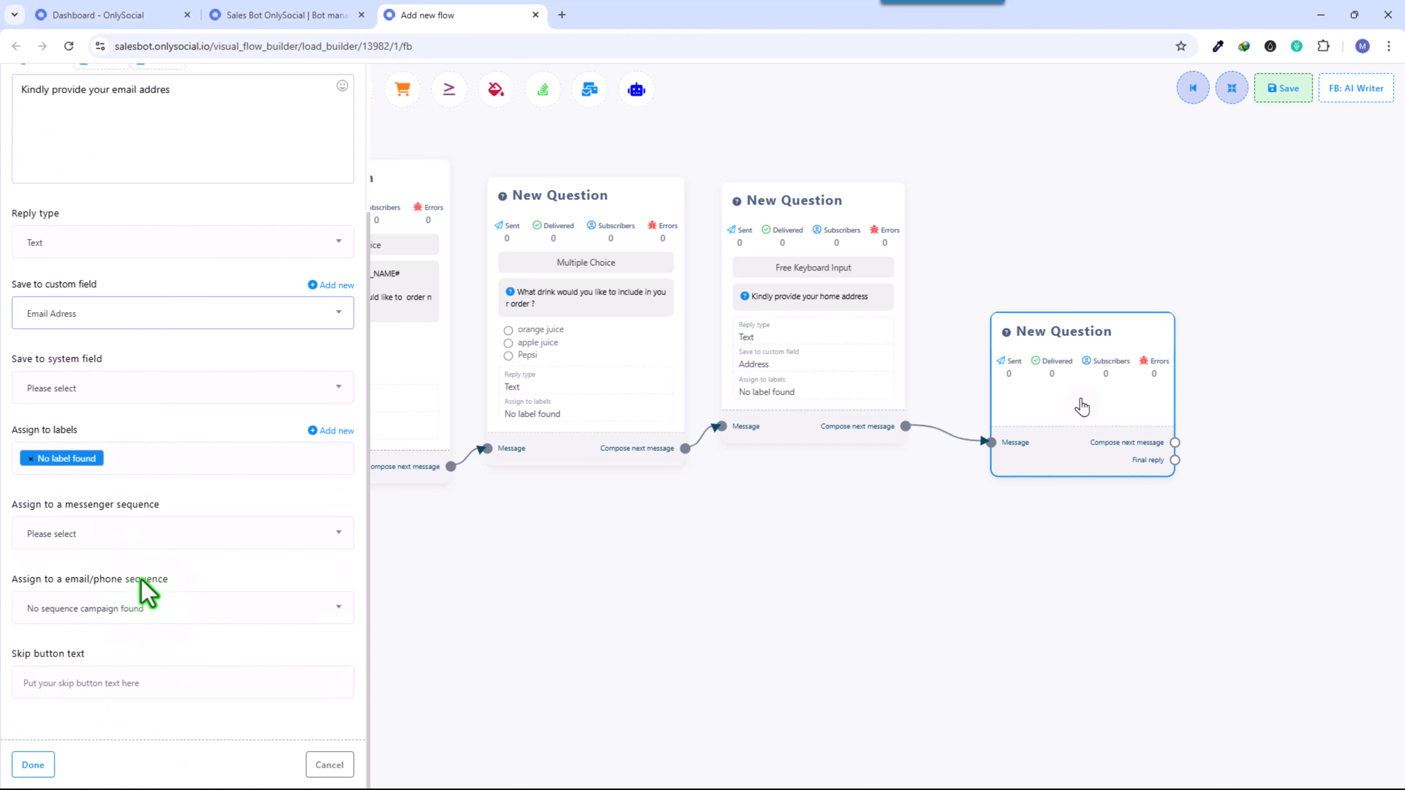
left_click(39, 767)
left_click_drag(1065, 333, 1053, 252)
left_click(1232, 88)
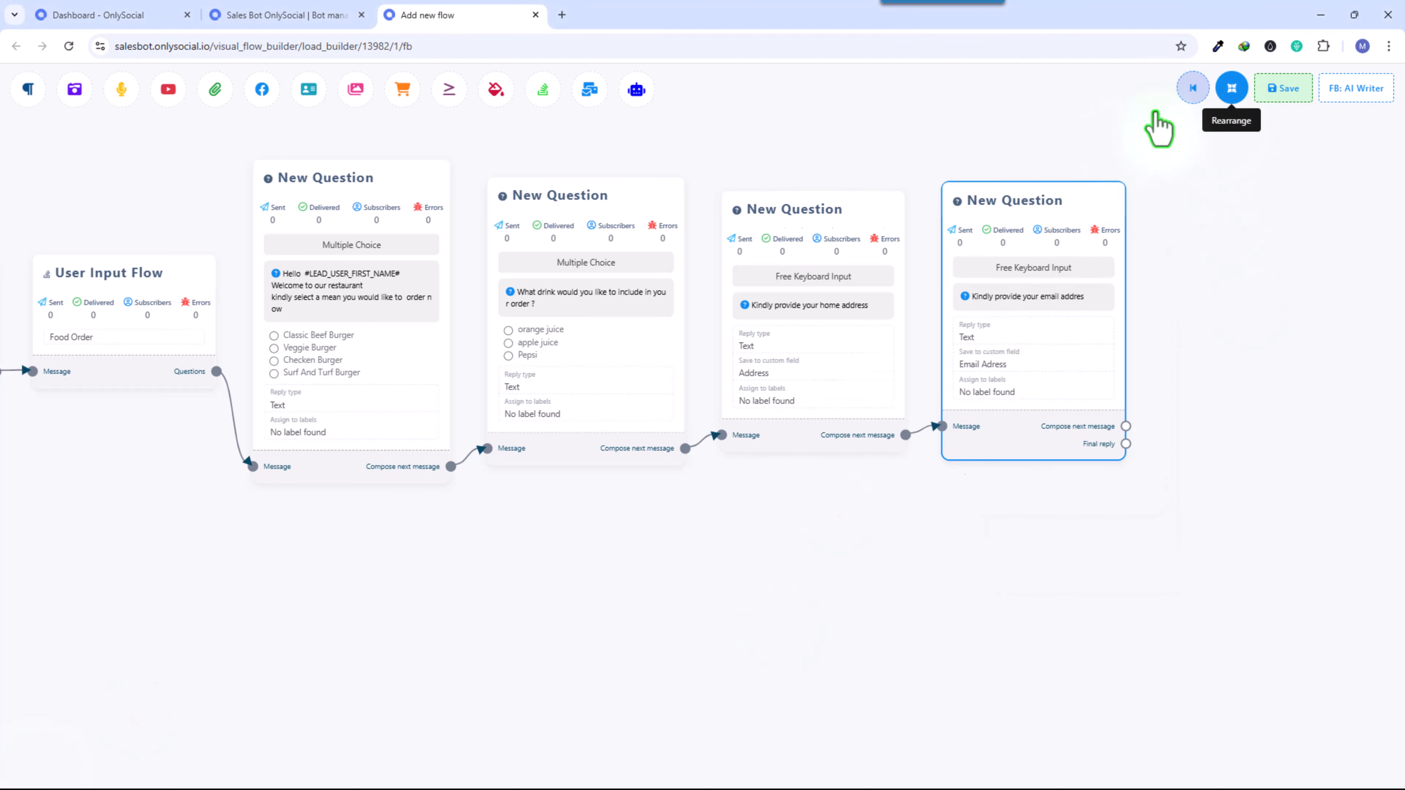
Step: Attach a free keyboard input question after the email question with the text "We would love to have your phone number too."
left_click_drag(953, 158, 670, 197)
left_click_drag(843, 466, 957, 370)
left_click(25, 158)
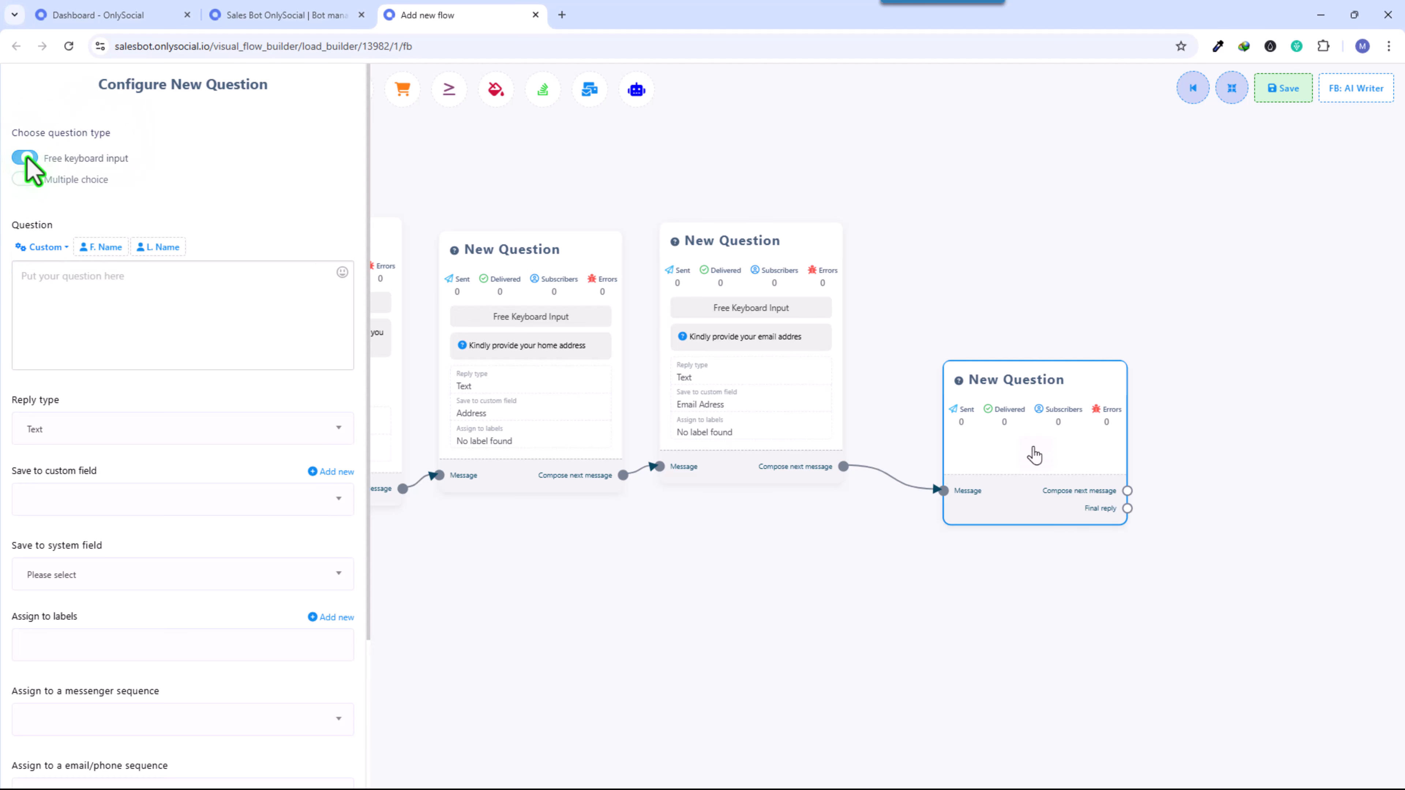
left_click(105, 304)
type("We would love to hav")
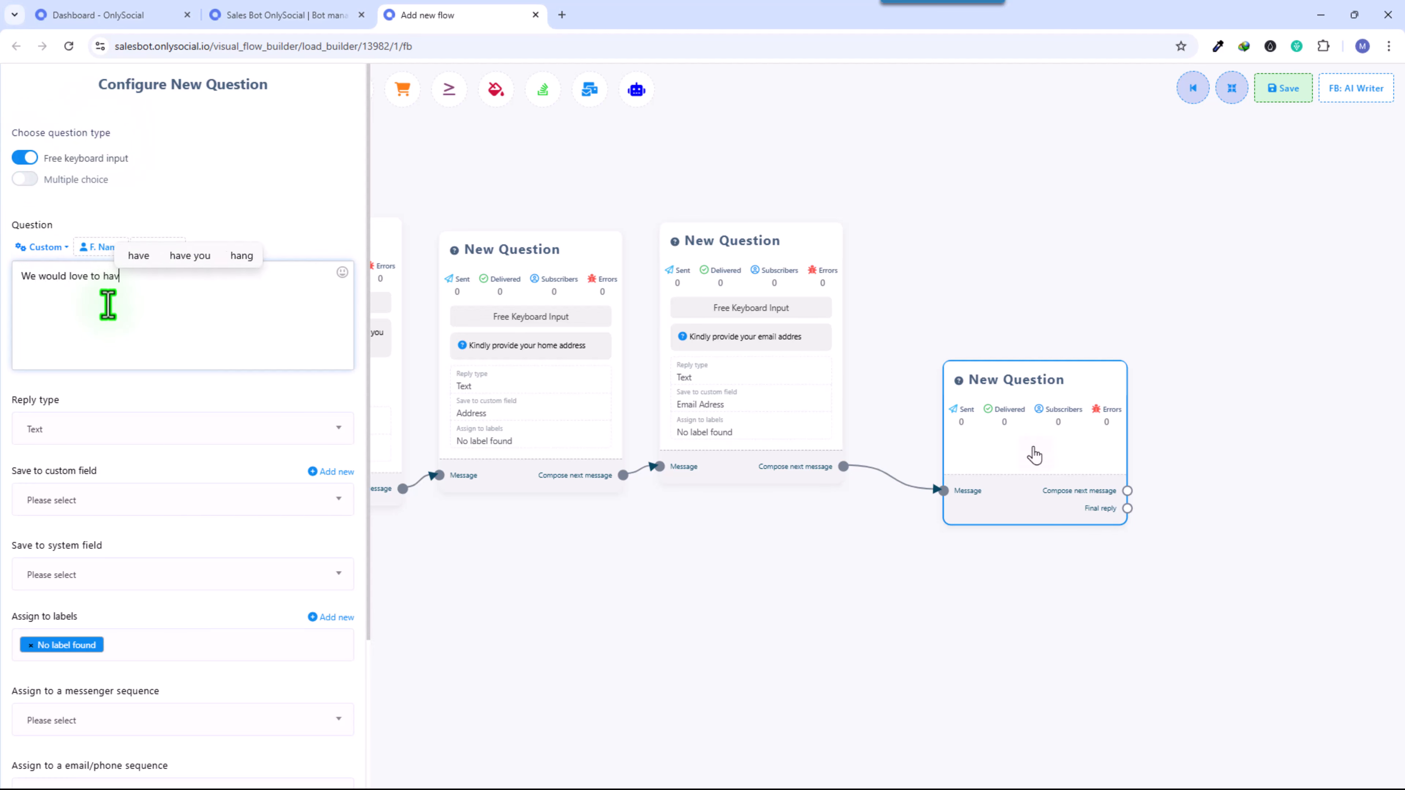
type("e your phone number too.")
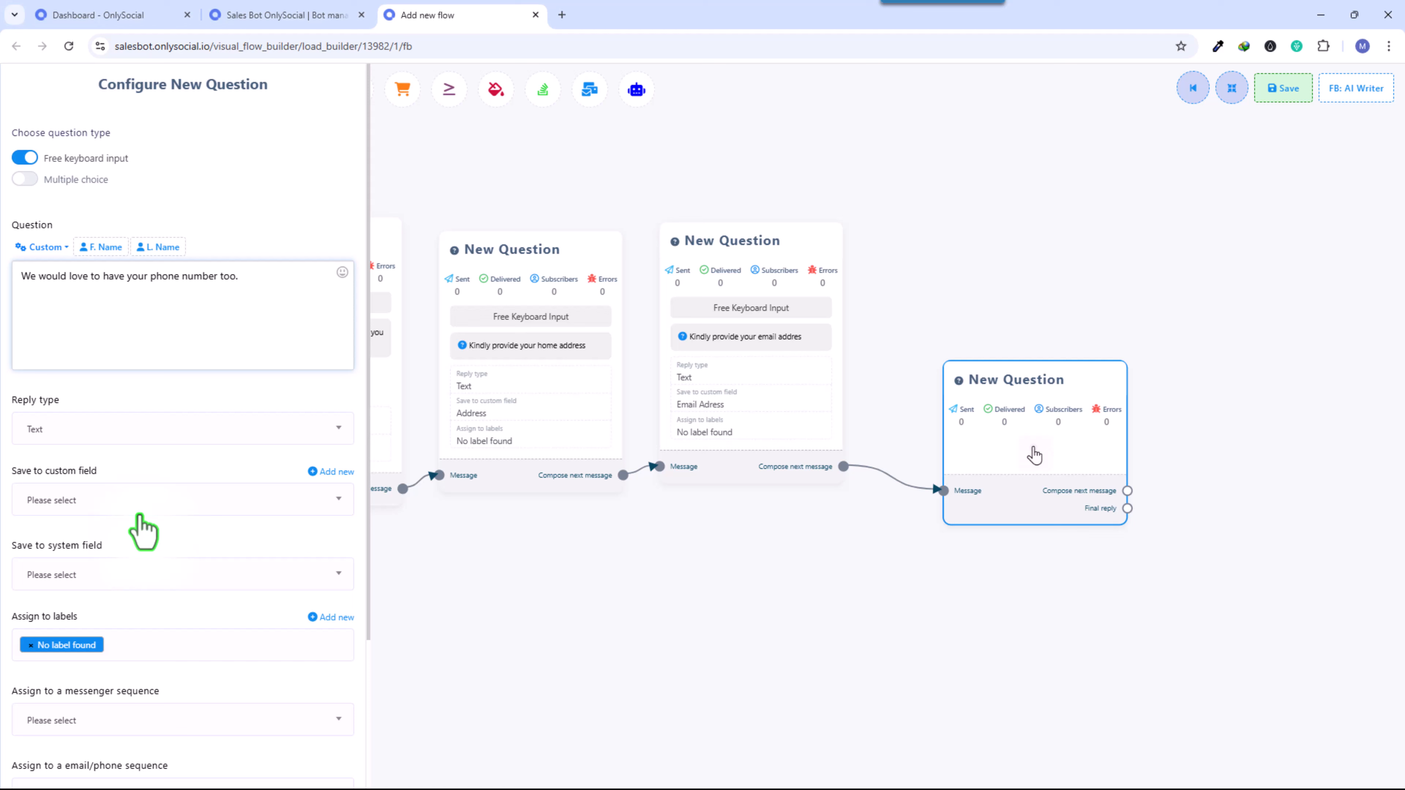
Step: Create a custom field named "Phone Number" with reply type Number, save the phone question's reply there, and finish configuring the question
left_click(330, 472)
left_click(75, 581)
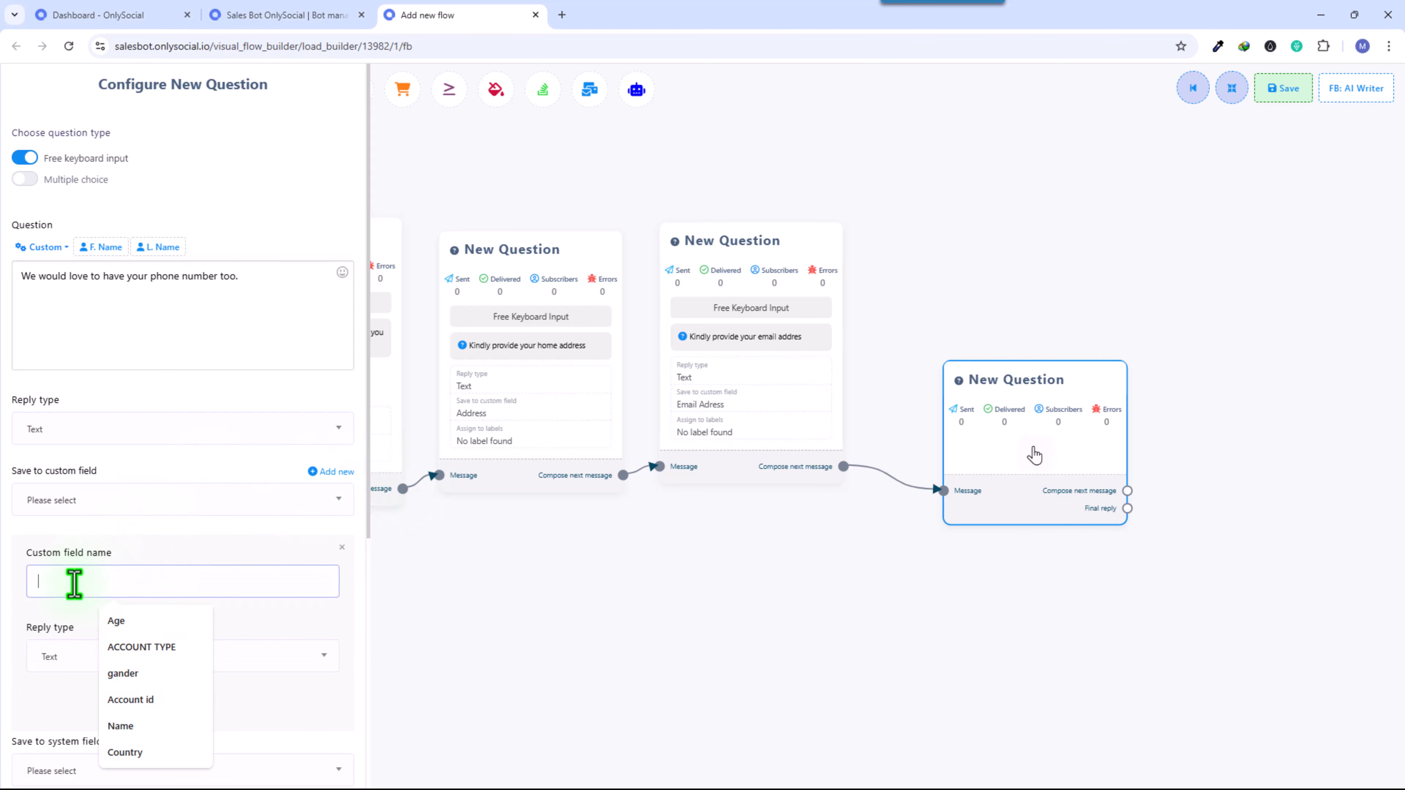
type("Phone ")
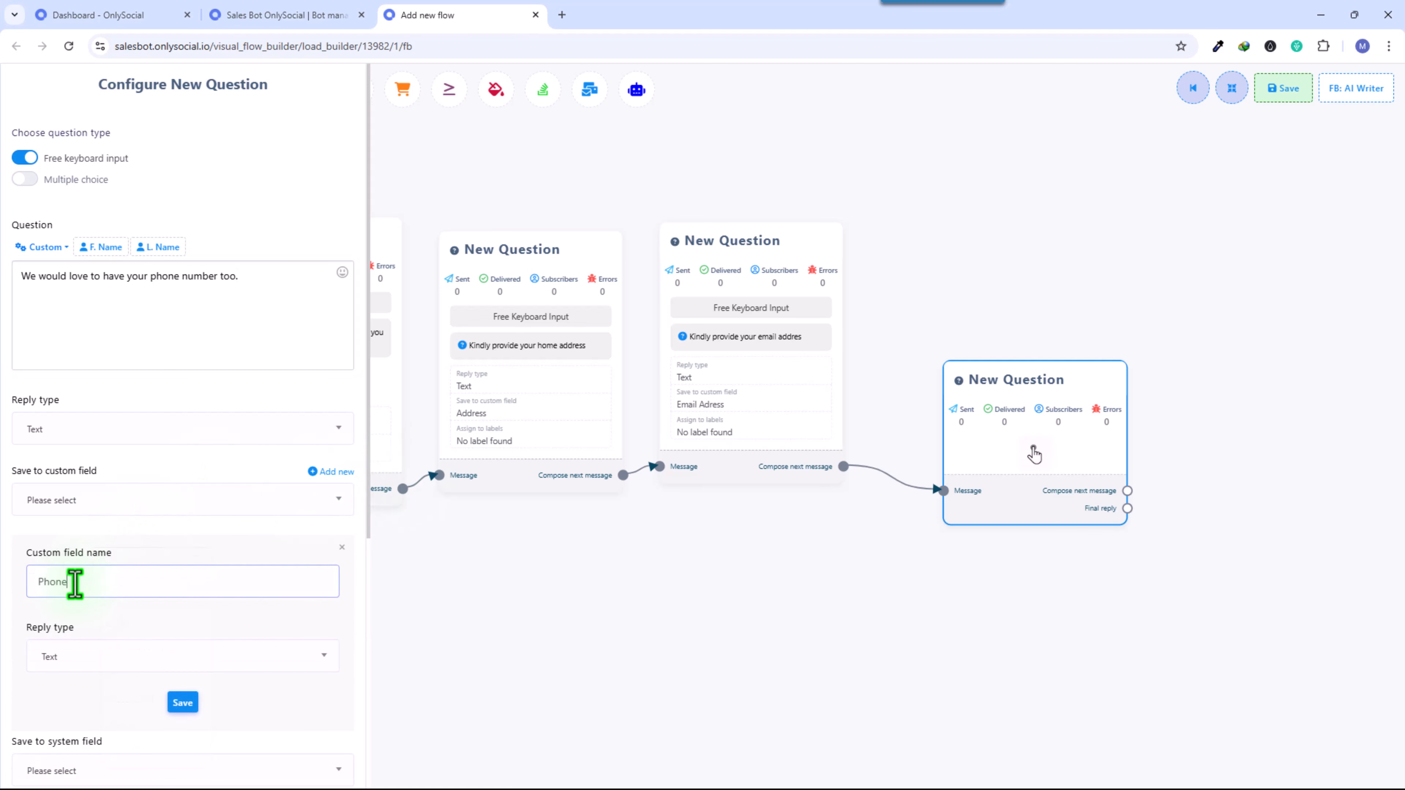
type("Number")
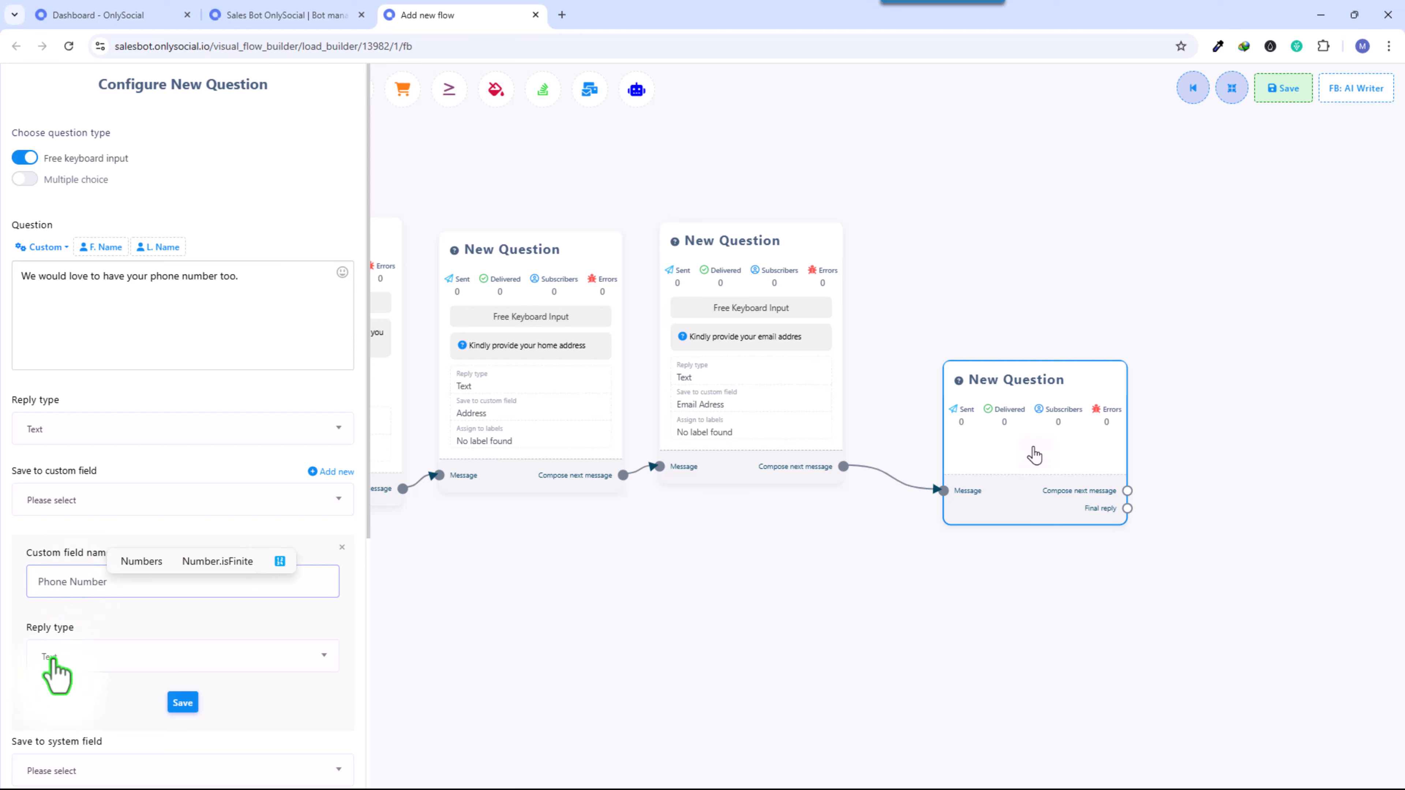
left_click(51, 659)
left_click(55, 616)
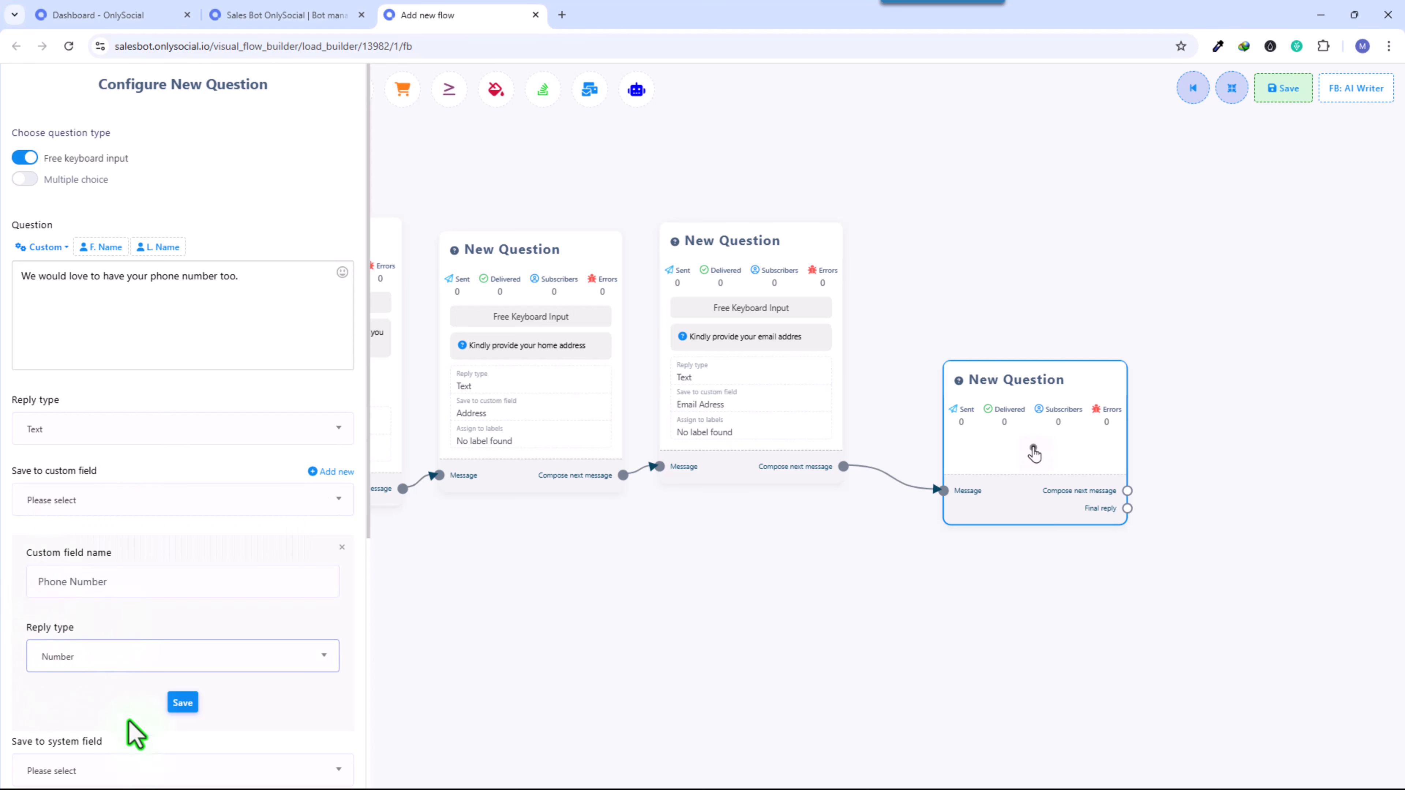
left_click(183, 704)
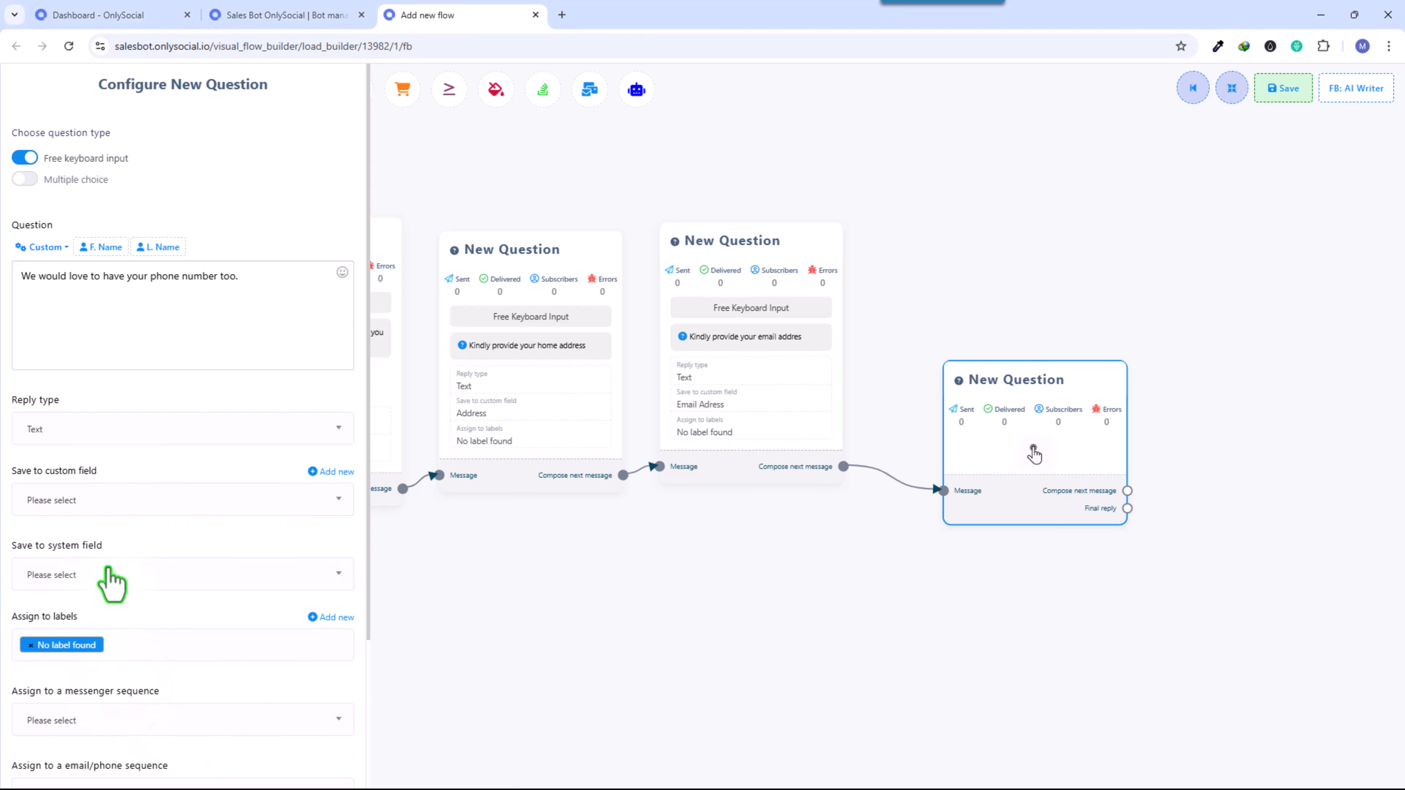
left_click(78, 499)
left_click(64, 561)
scroll(94, 553, "down", 3)
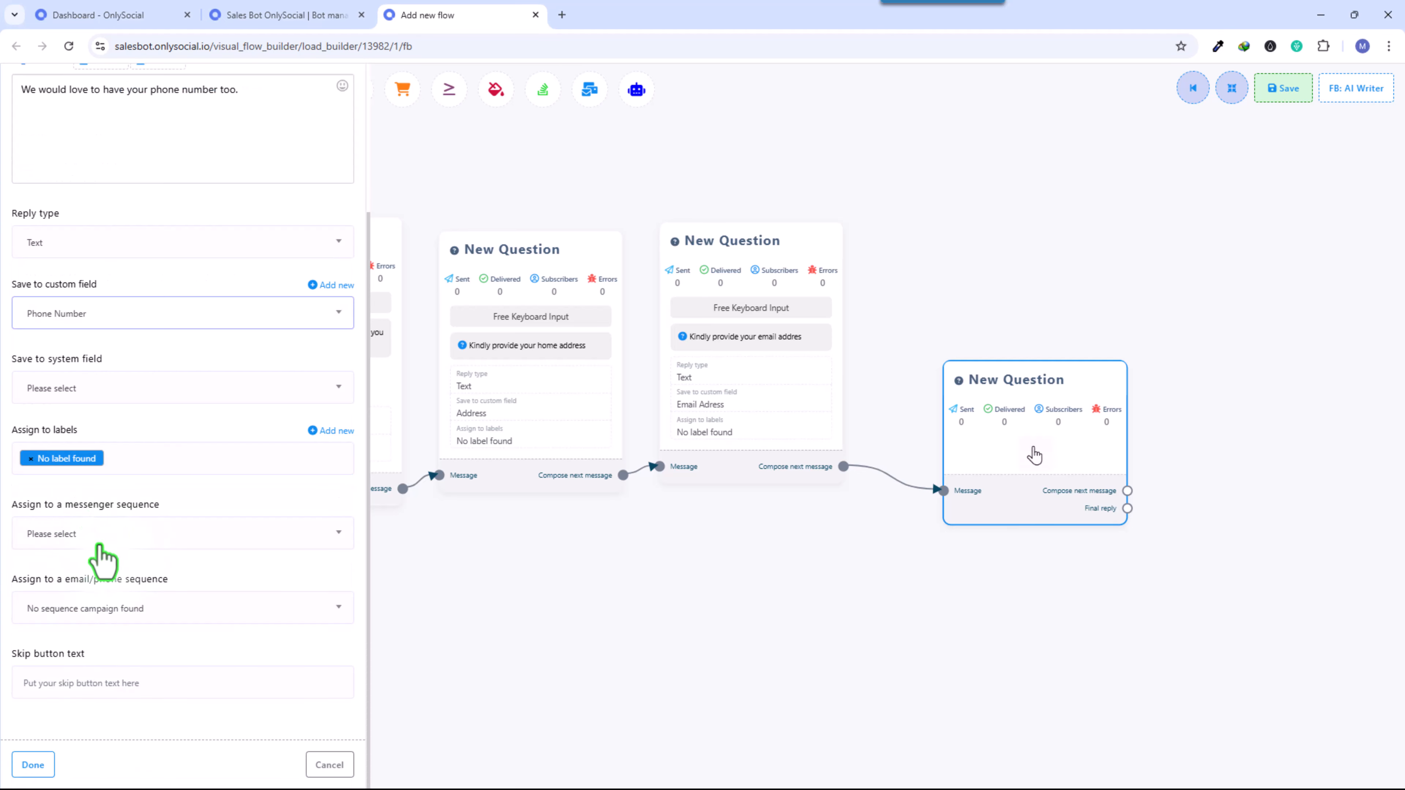
left_click(33, 765)
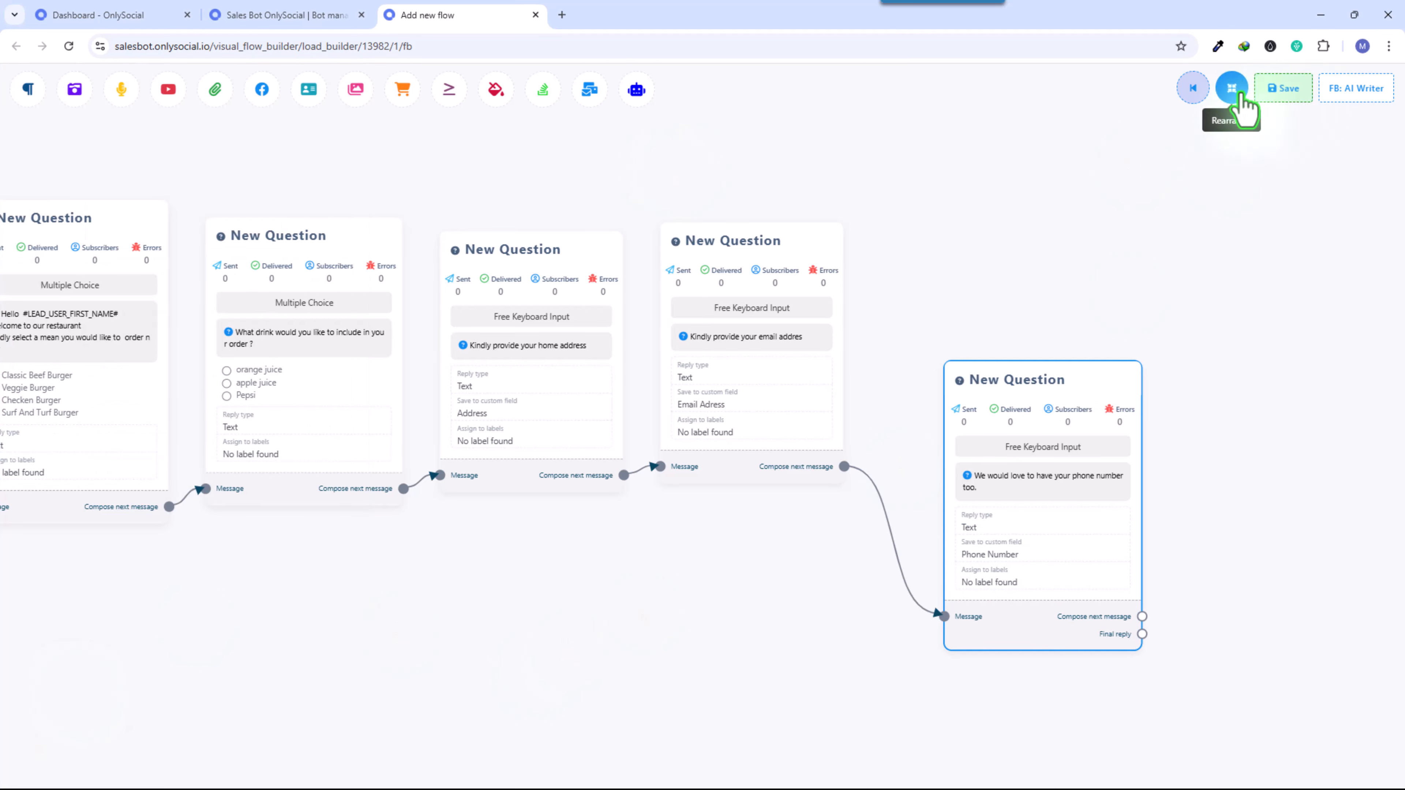
Step: Try to save the flow
left_click(1280, 89)
left_click(701, 542)
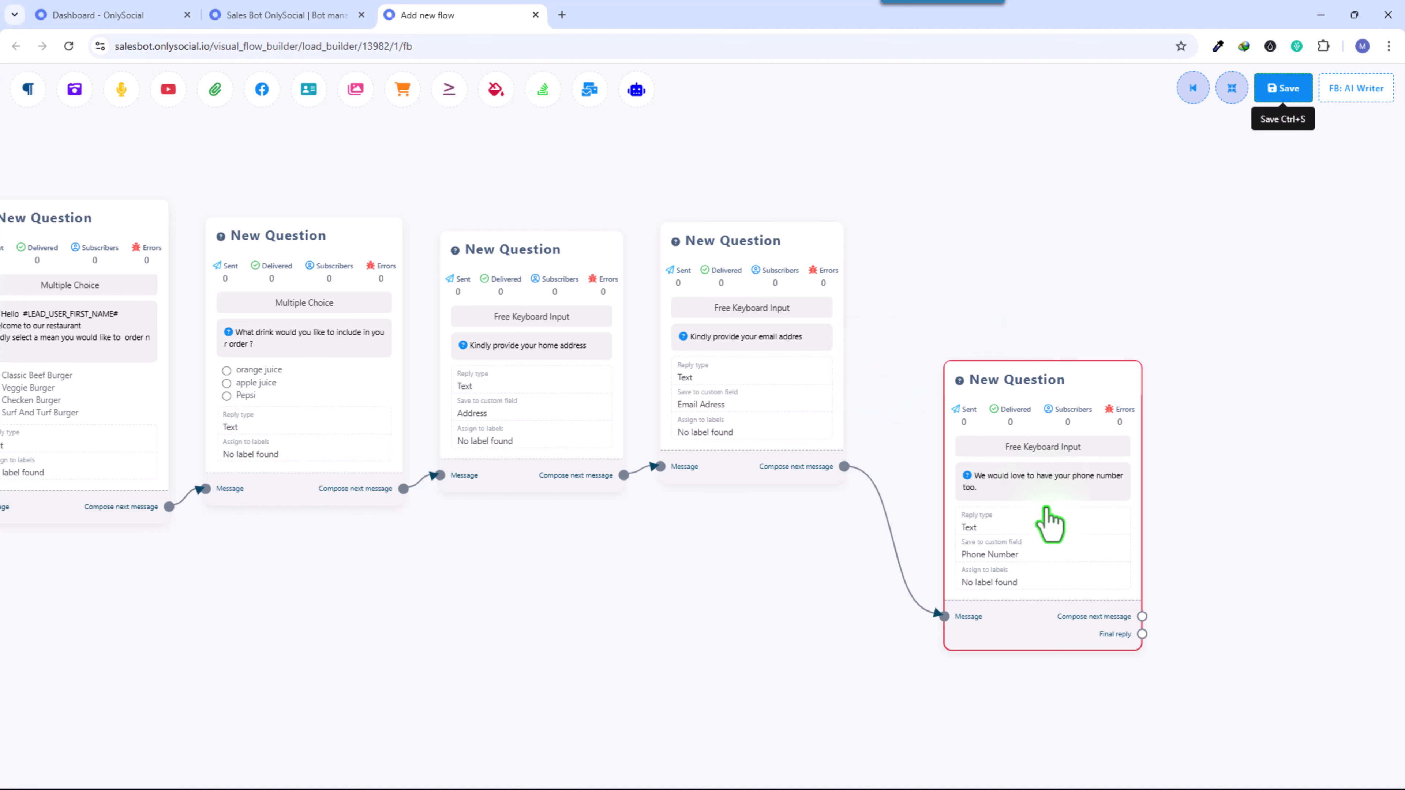
Step: Attach a text message to the final reply output of the phone number question
left_click_drag(1045, 508, 1050, 491)
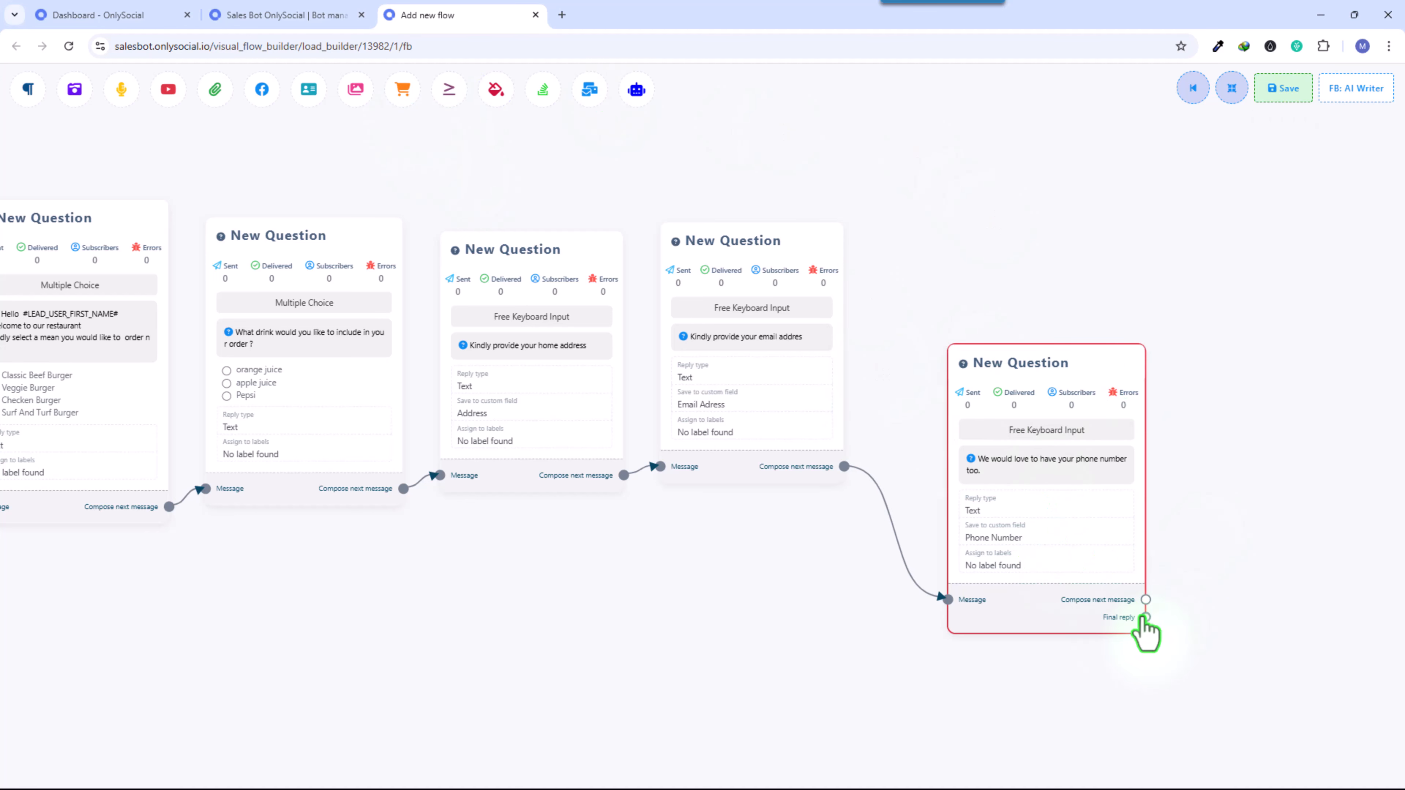
left_click_drag(1145, 618, 693, 392)
left_click(1294, 431)
left_click_drag(842, 513, 842, 447)
Step: Set the final text message to "Thank for your order. we will get in torch with you soon." and finish configuring it
double_click(838, 403)
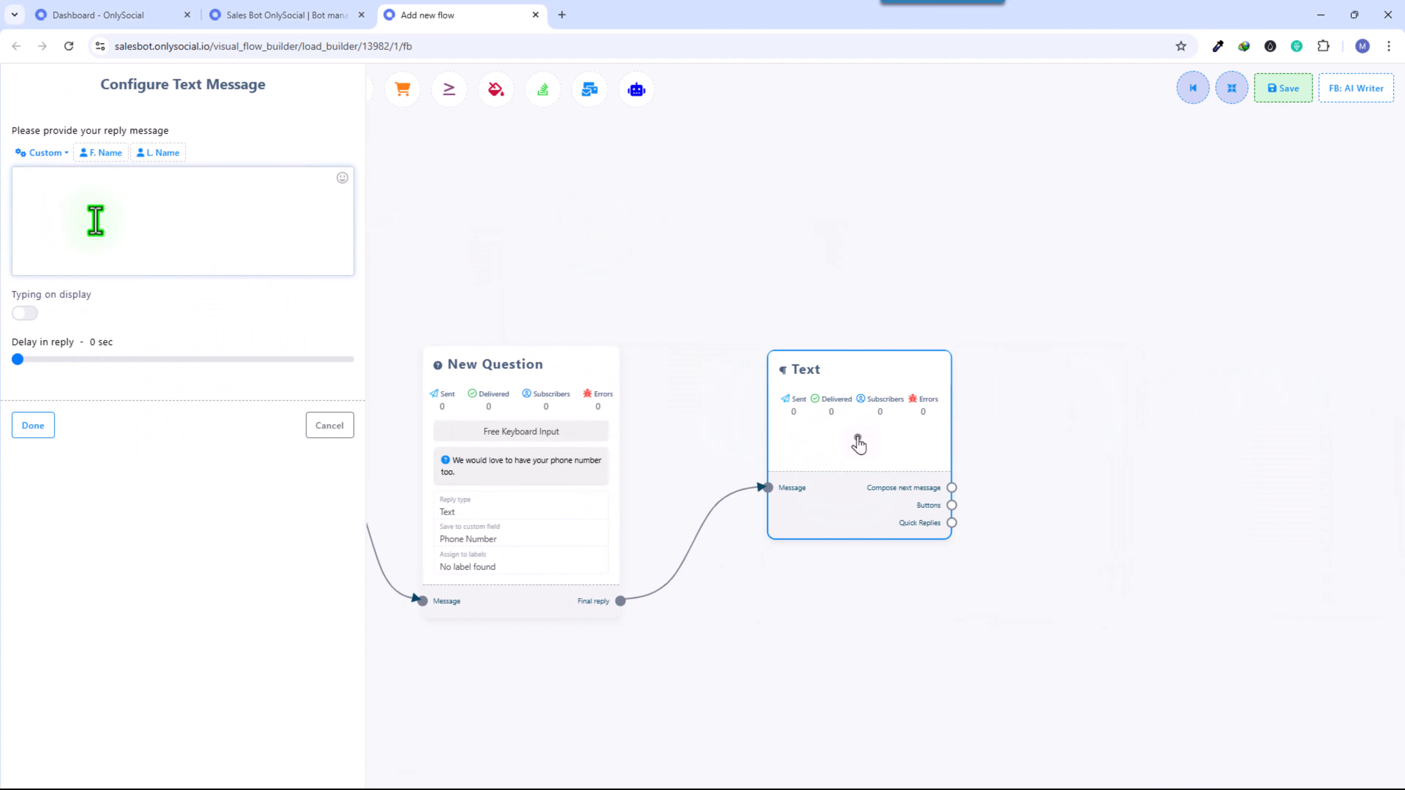
type("Thank")
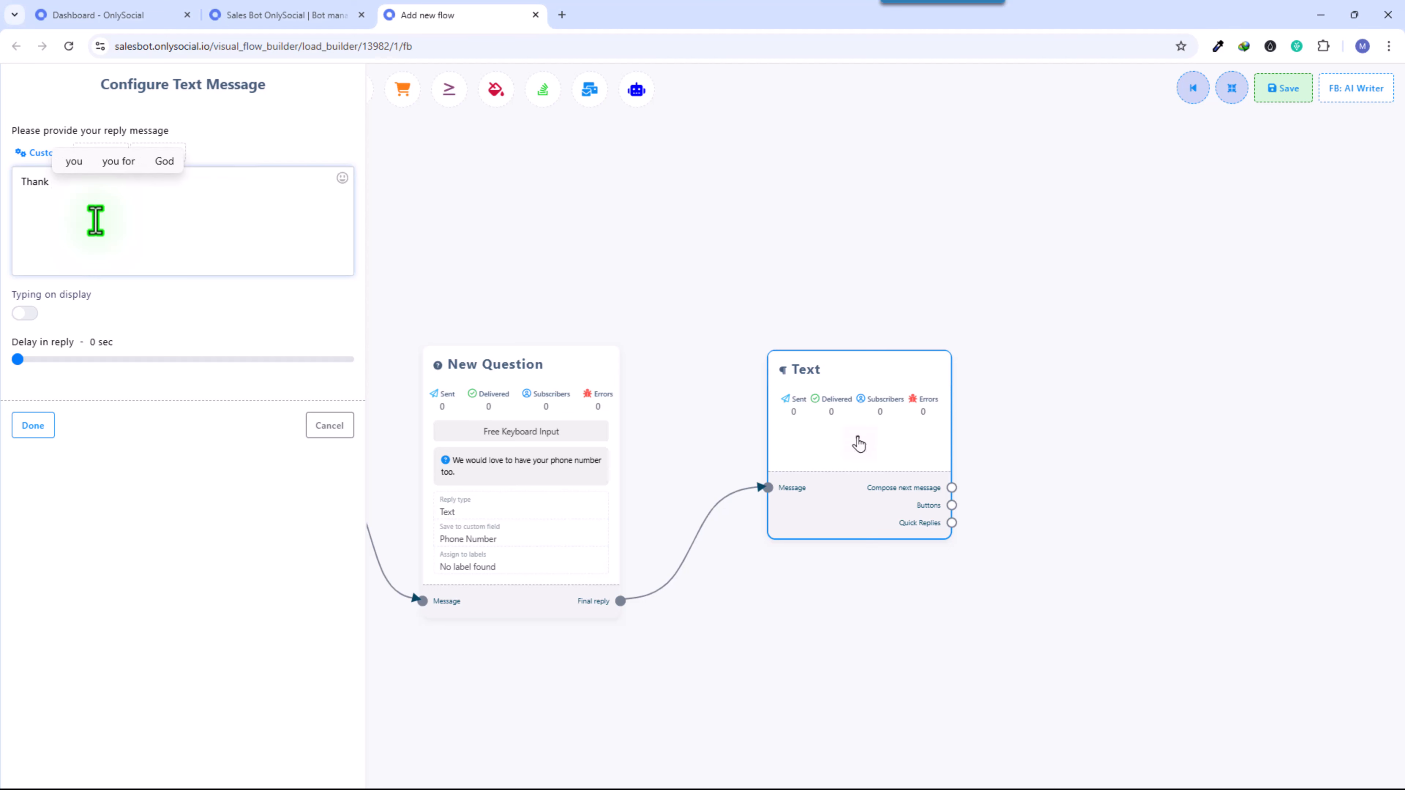
type(" fot")
key("BackSpace")
type("r your order.")
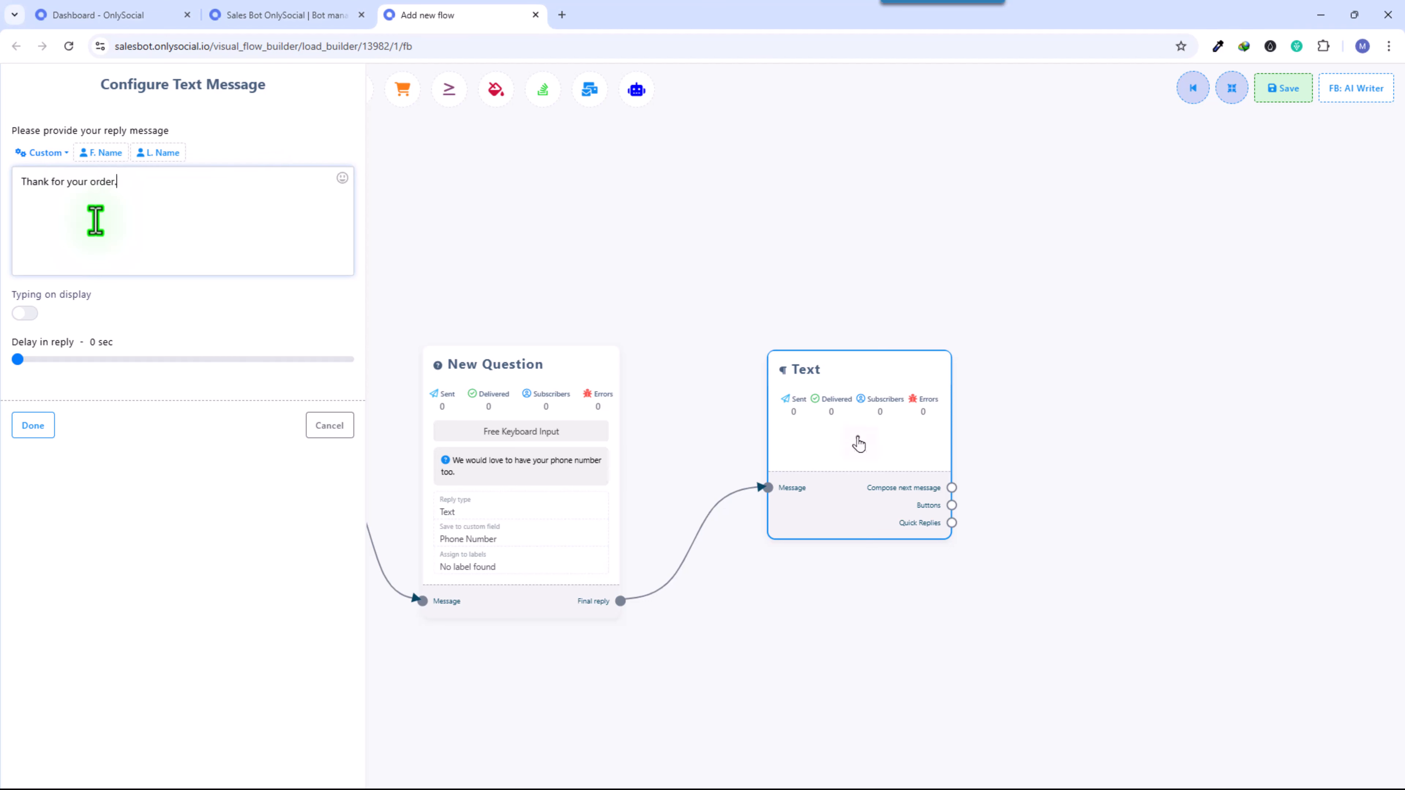
type(" we will get in torch ")
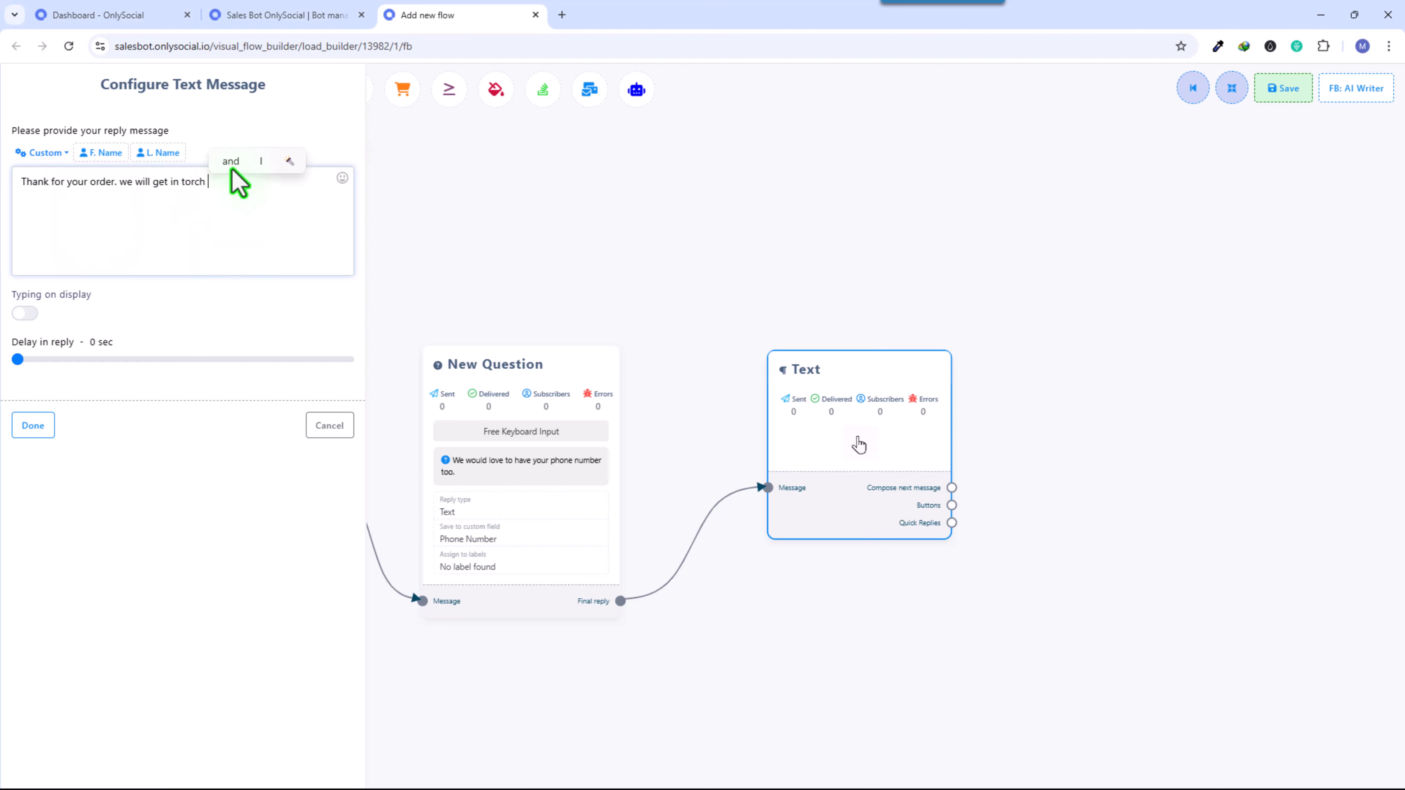
type("with you soon.")
left_click(33, 425)
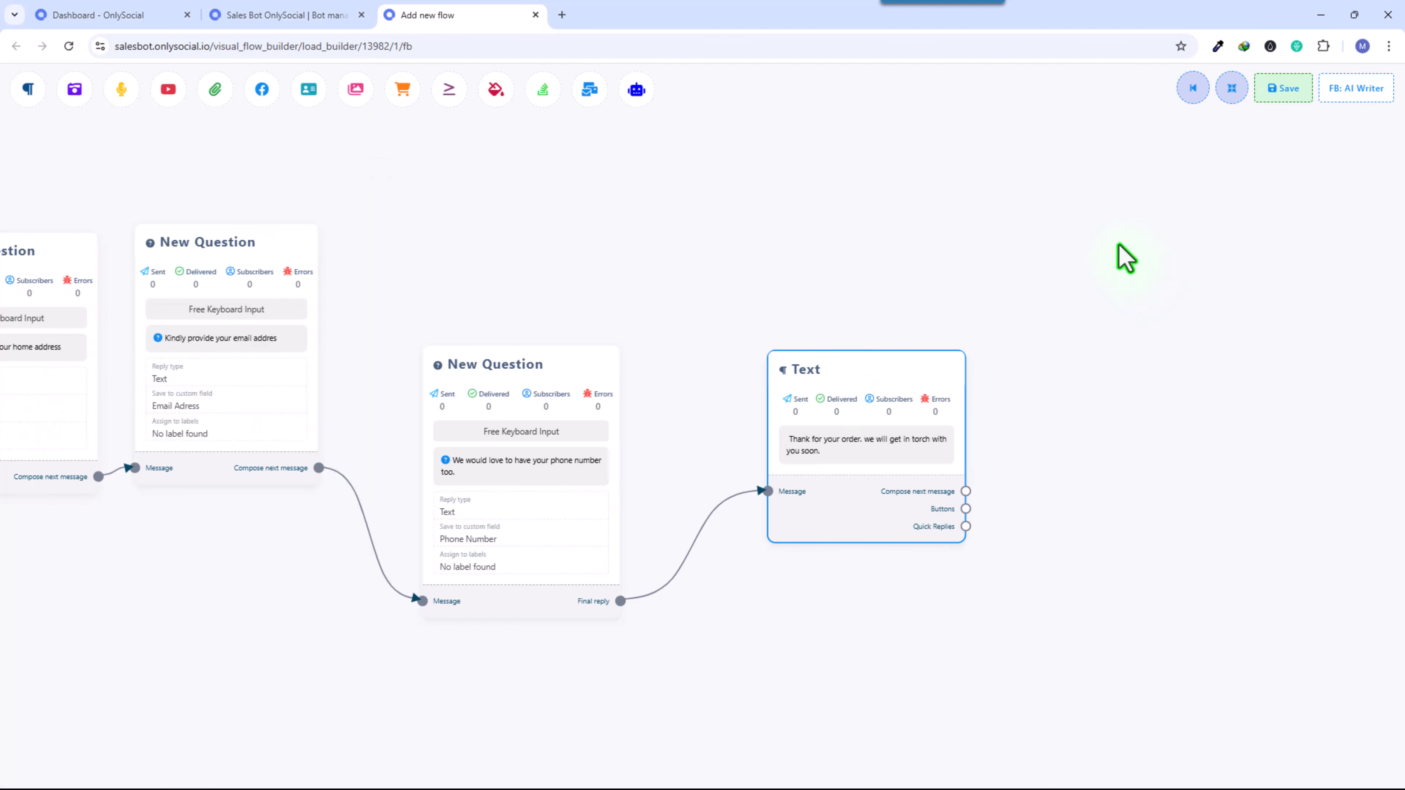
Step: Save the food order flow and rearrange its blocks
left_click(1259, 98)
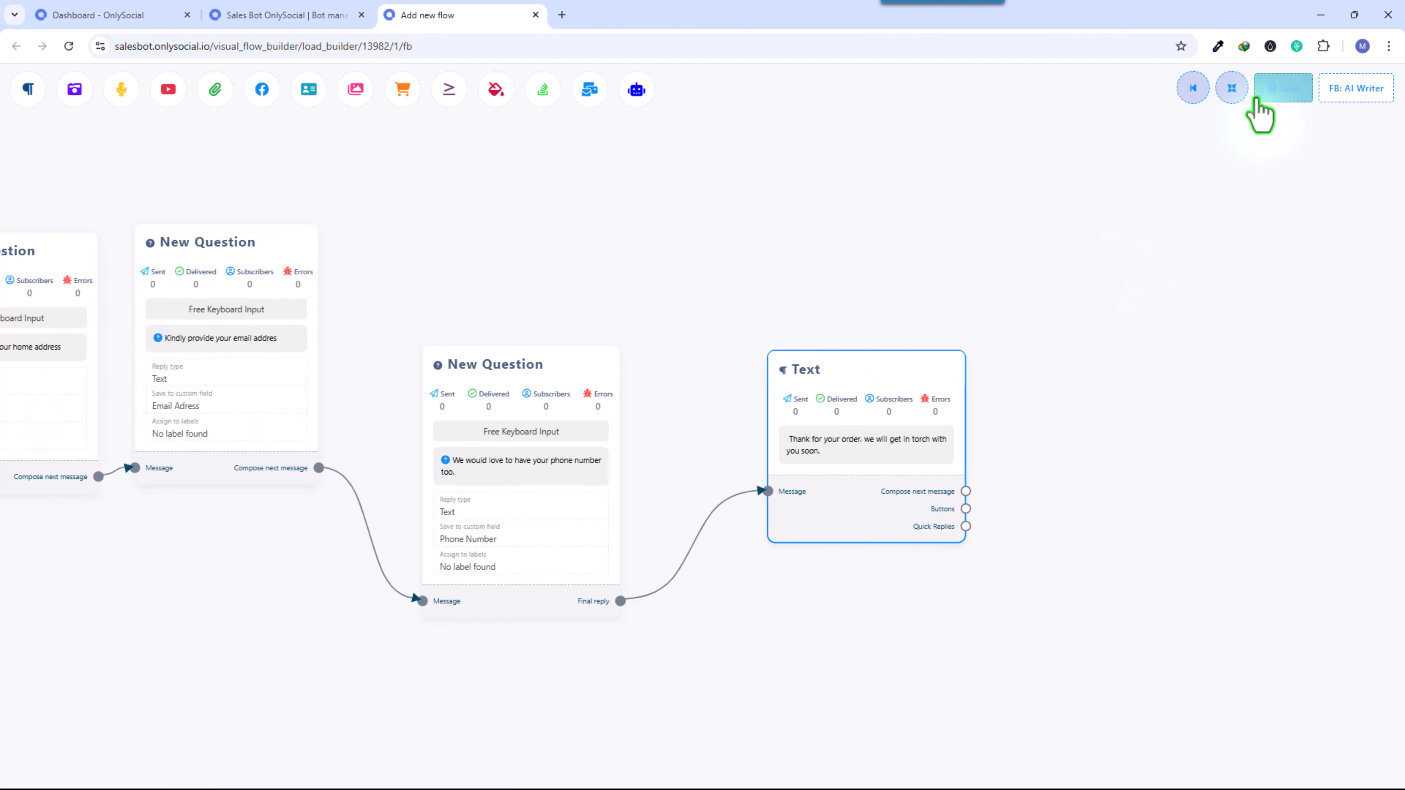
left_click(1224, 93)
left_click(1194, 91)
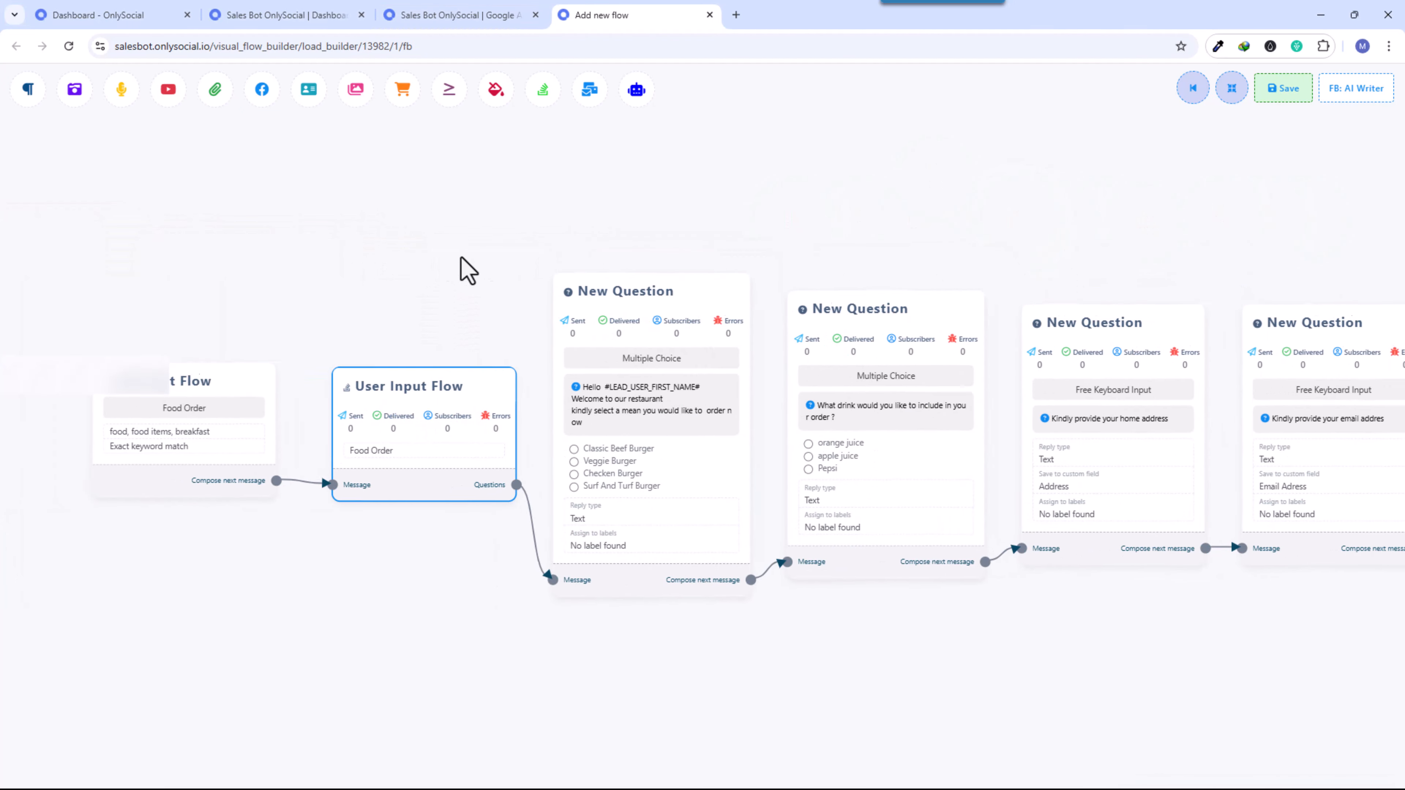
Step: Configure the Food Order user input flow to send its data to the Google Sheet "food ordered by by customers. [Sheet1]"
double_click(438, 443)
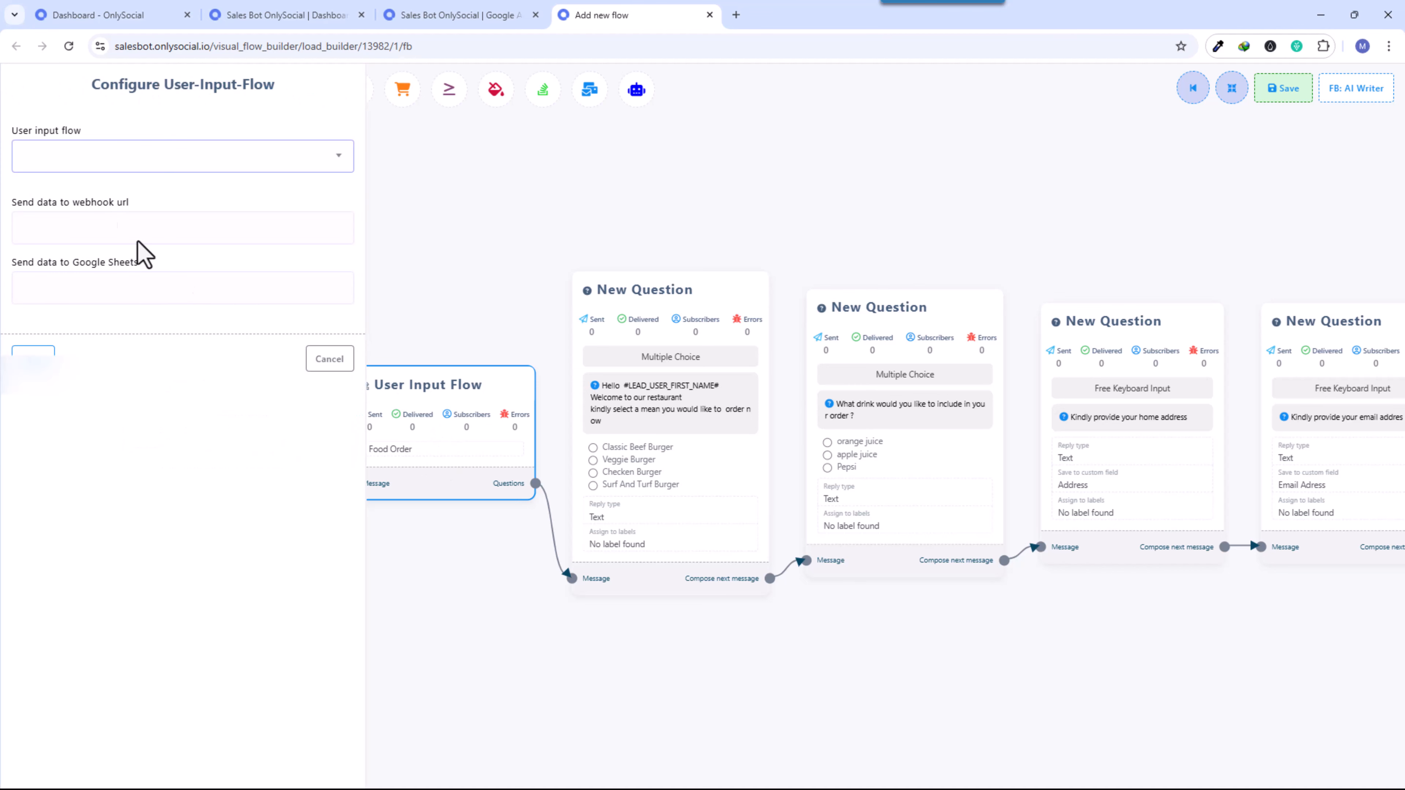
left_click(76, 346)
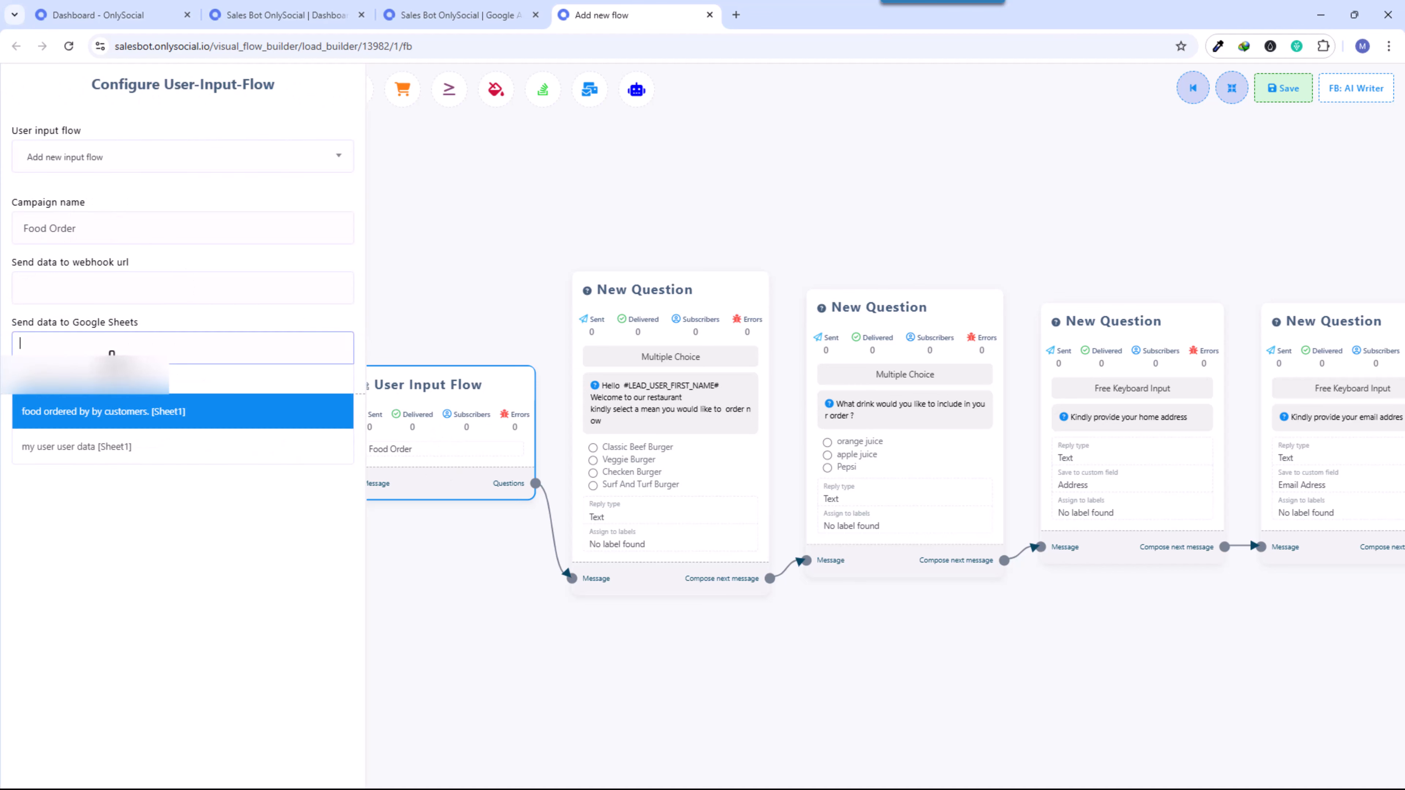
left_click(62, 412)
left_click(35, 422)
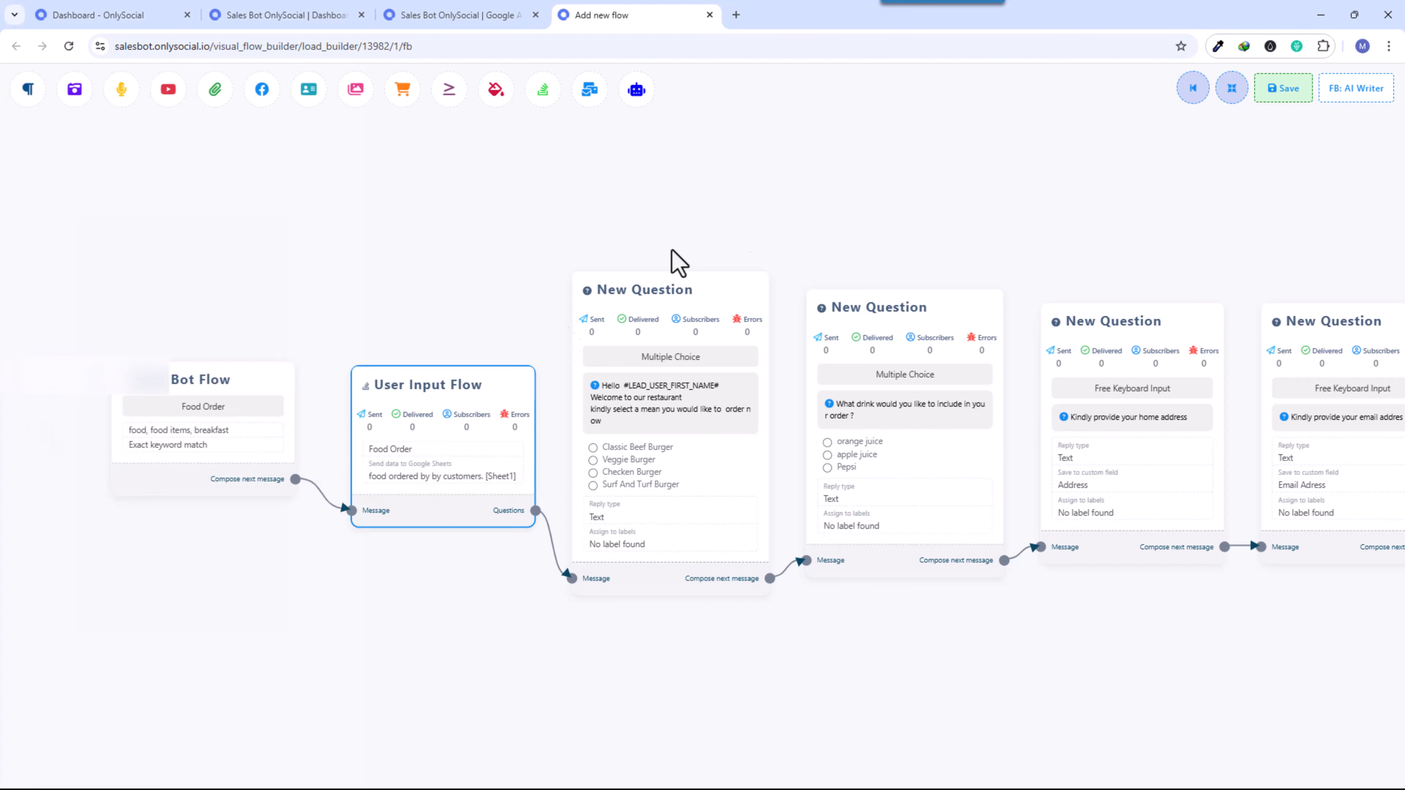
left_click_drag(1081, 213, 590, 211)
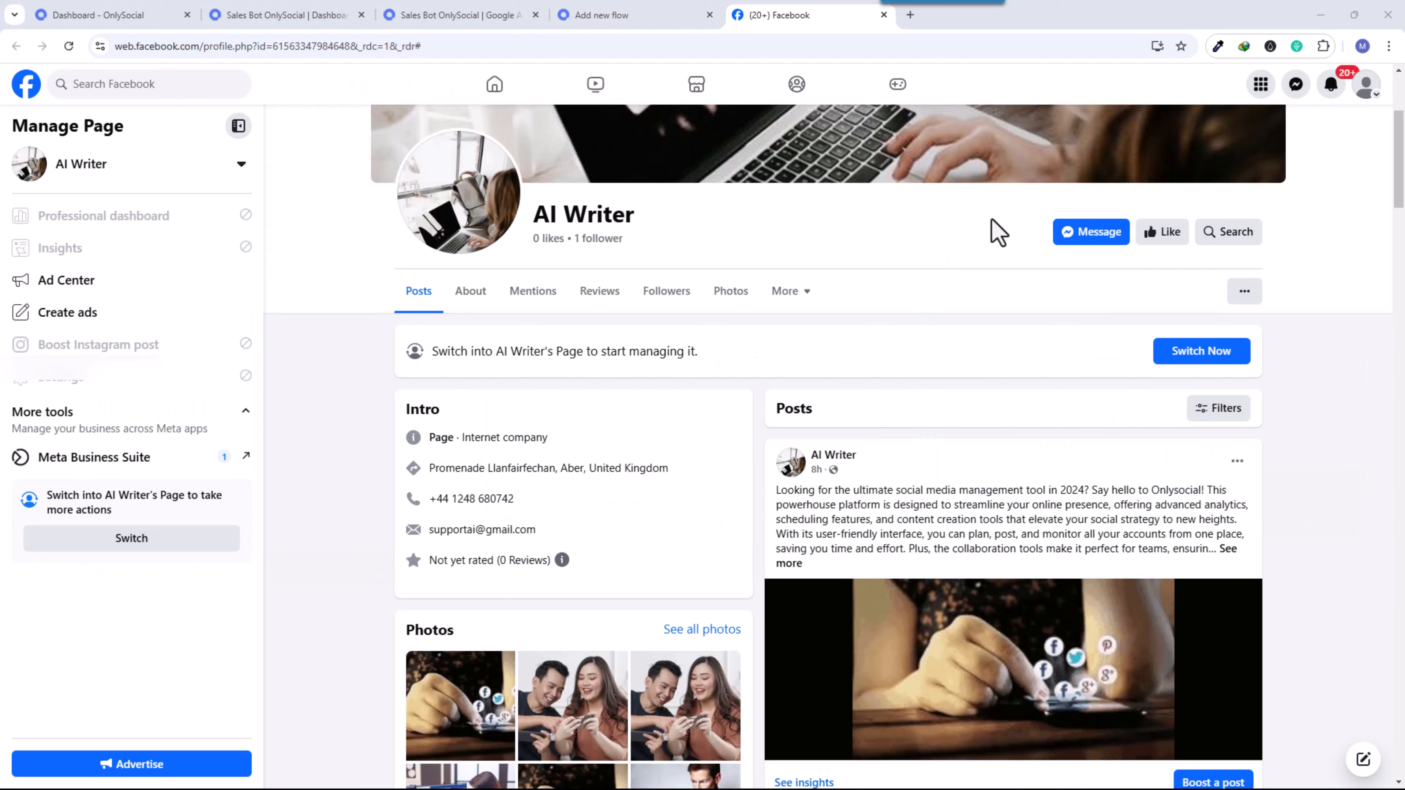
Step: Start a Messenger conversation with the AI Writer page on Facebook and send it the keyword "breakfast"
left_click(1087, 232)
left_click(1210, 736)
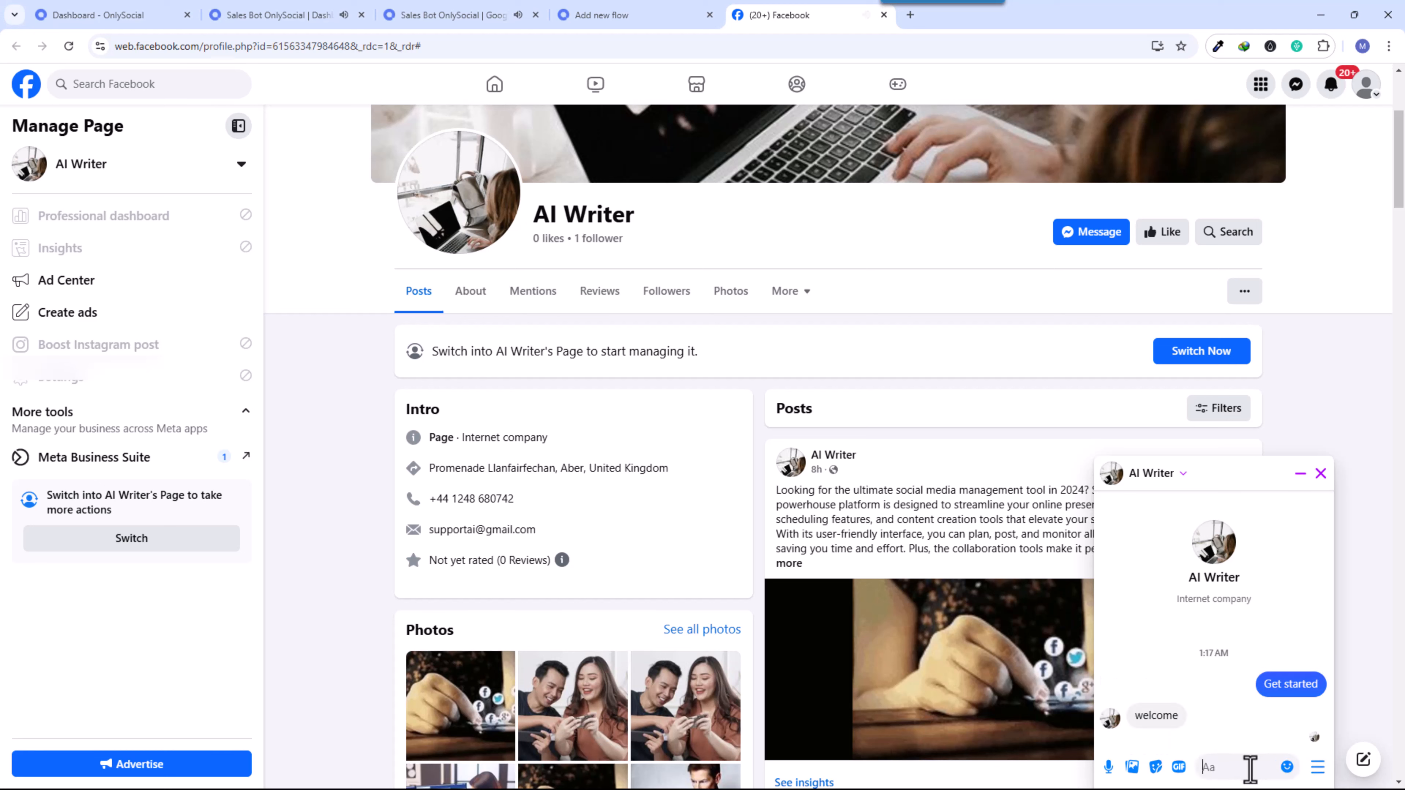
type("break")
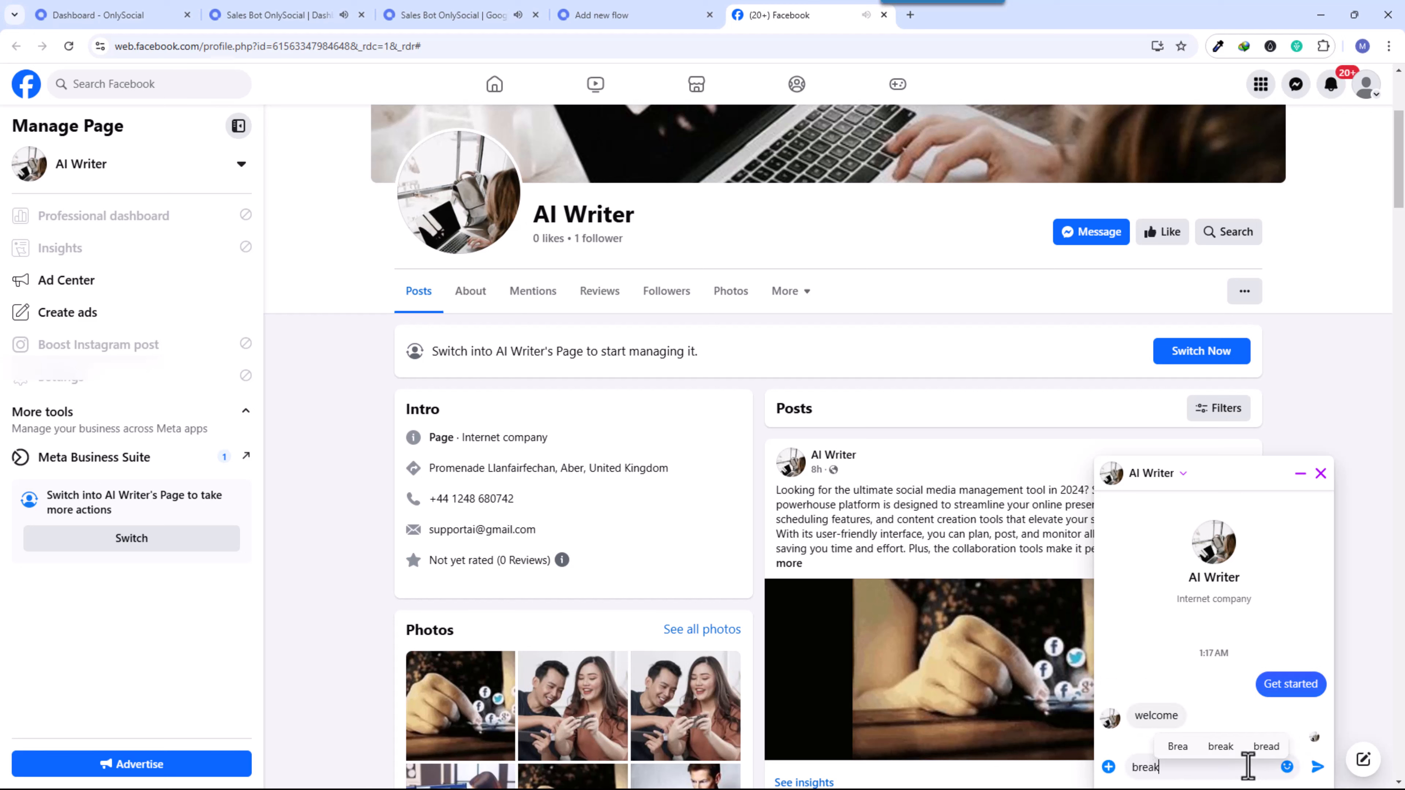
left_click(1198, 748)
left_click(1317, 768)
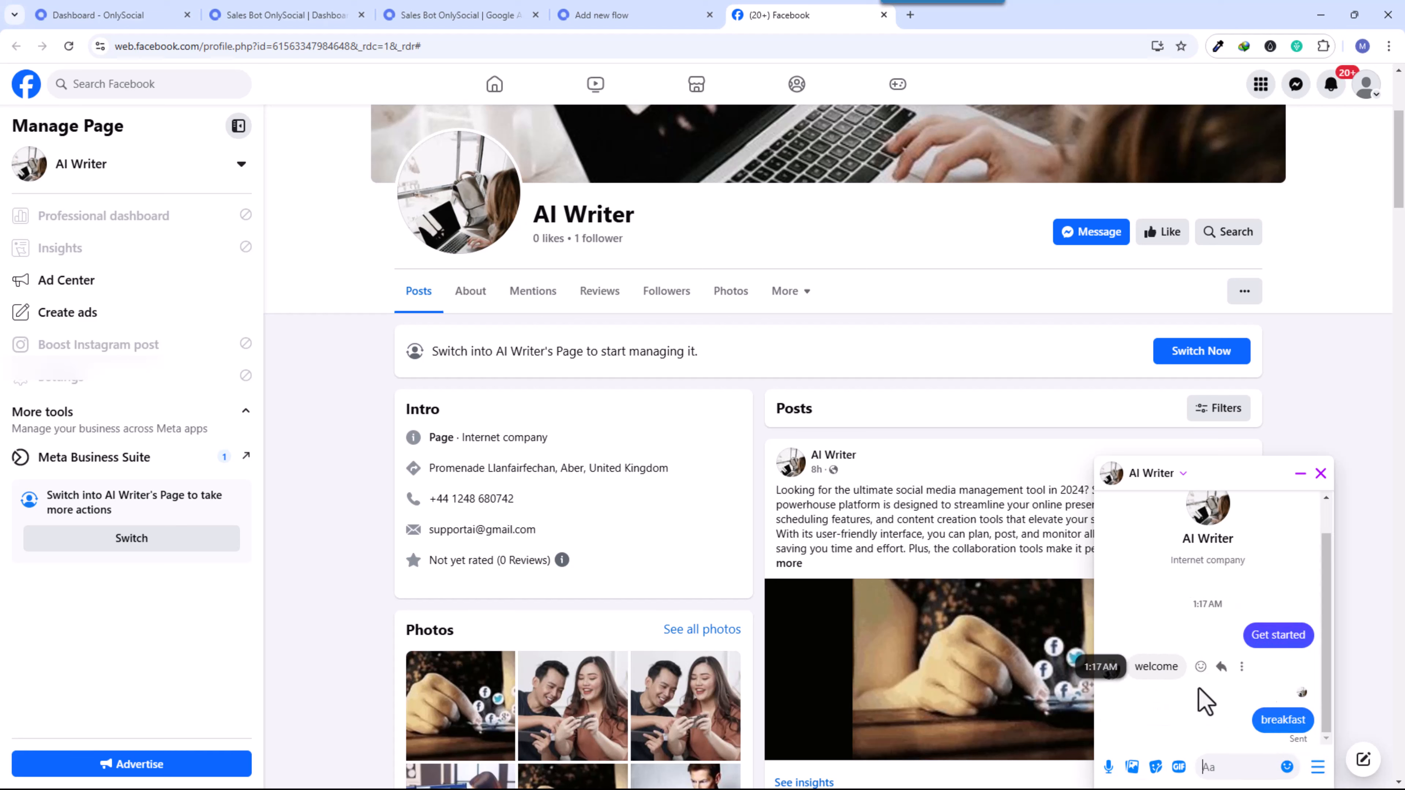
Step: Order the Surf And Turf Burger in the AI Writer chat and choose Pepsi as the drink
scroll(1264, 719, "right", 3)
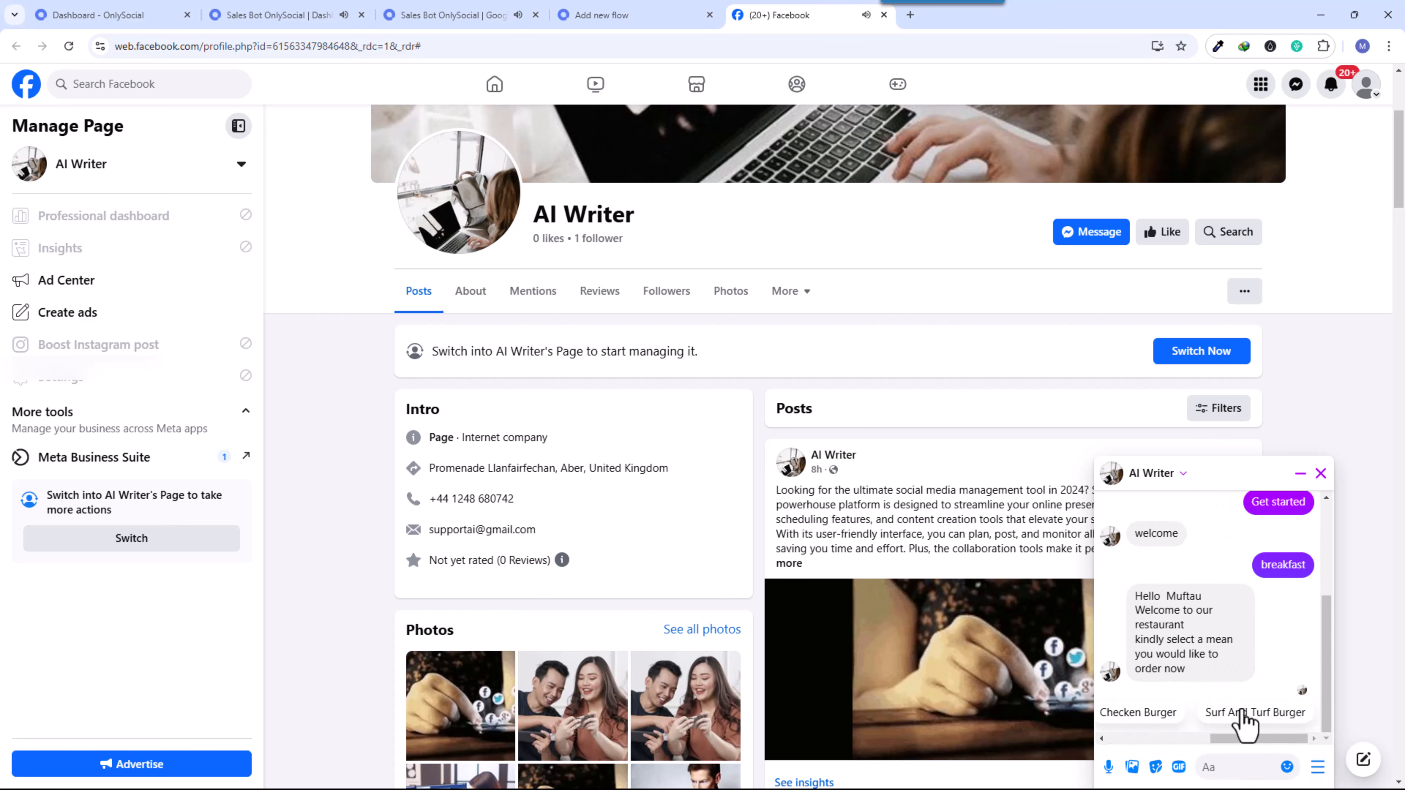
left_click(1245, 715)
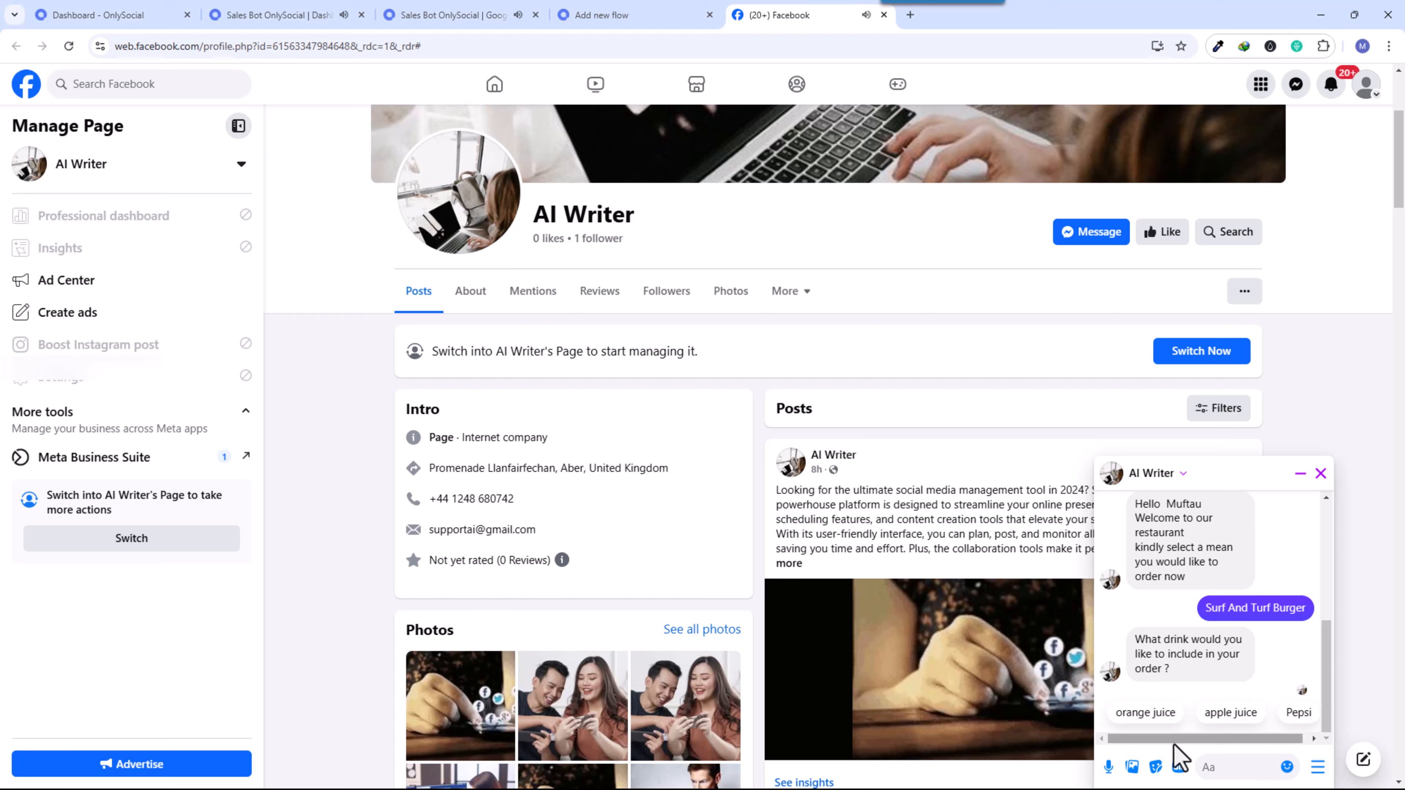
left_click(1289, 712)
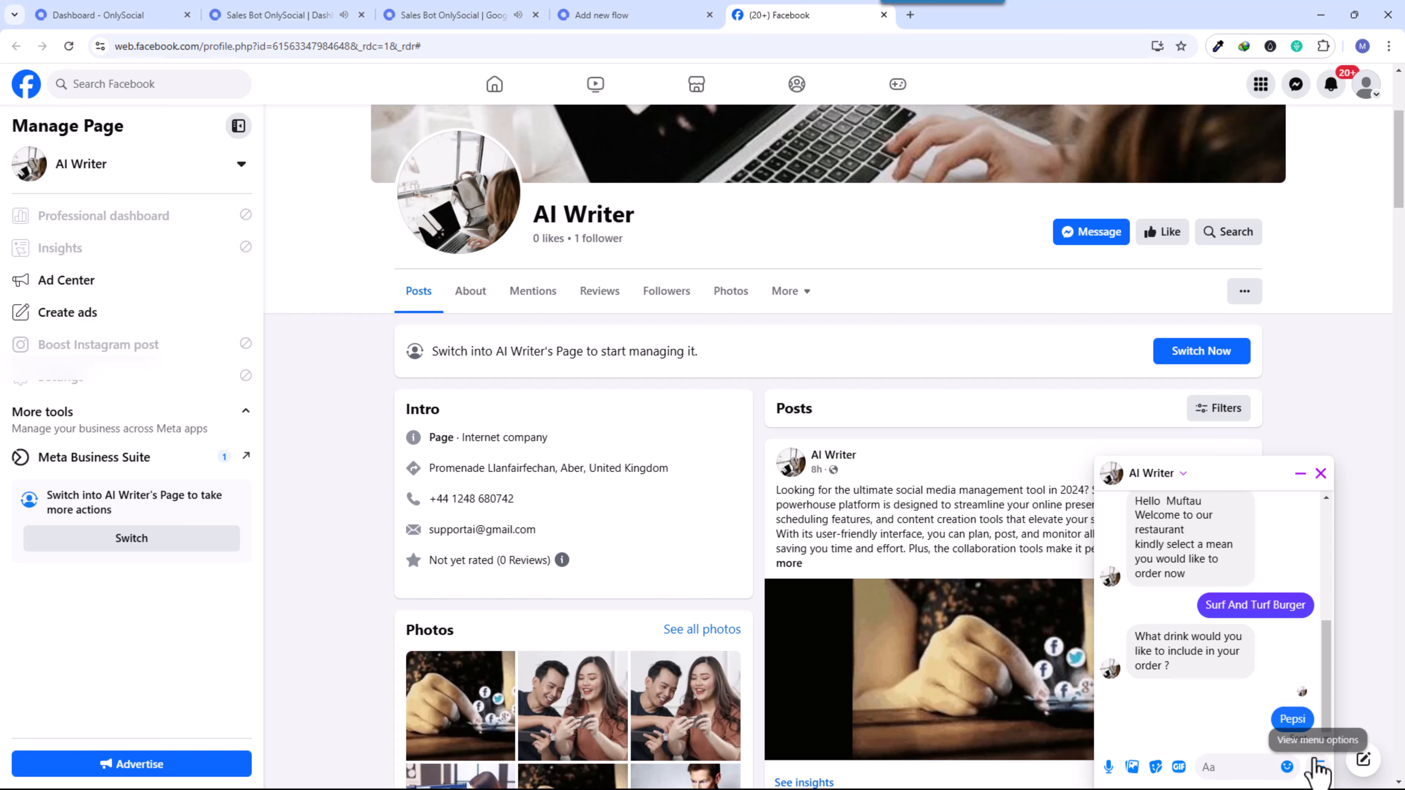
Step: Reply to the bot's home address question by sending the customer's home address
left_click(1232, 768)
type("h")
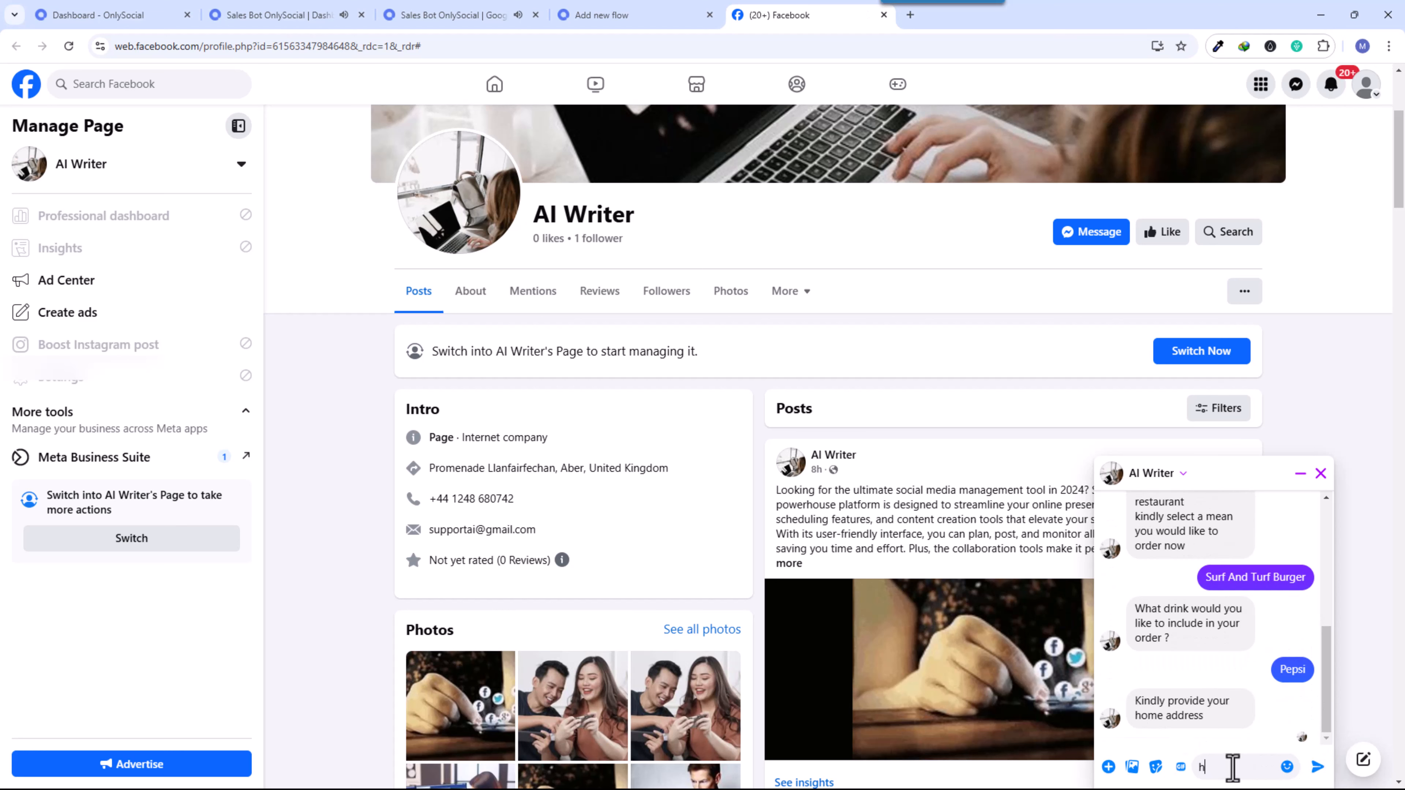
type("ome 123")
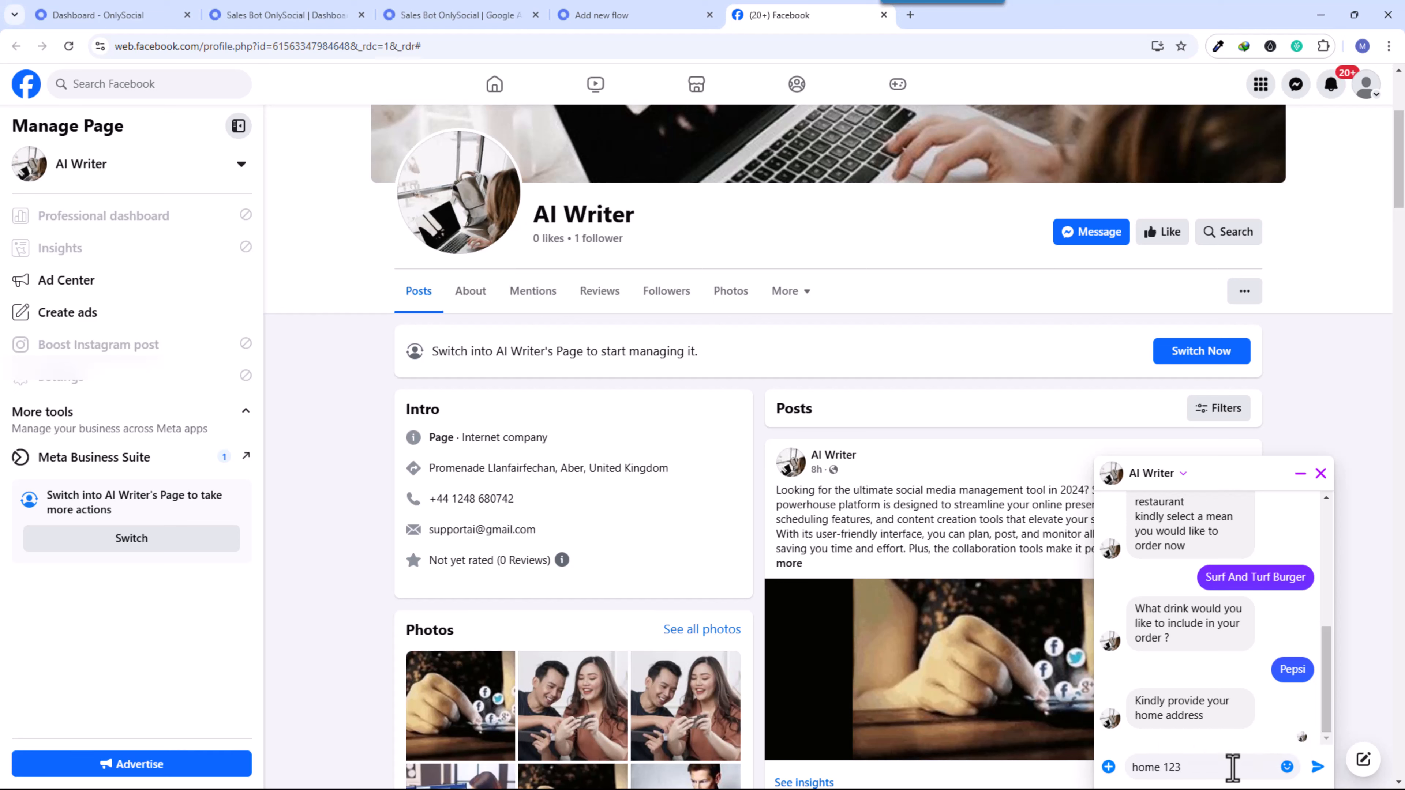
left_click(1318, 766)
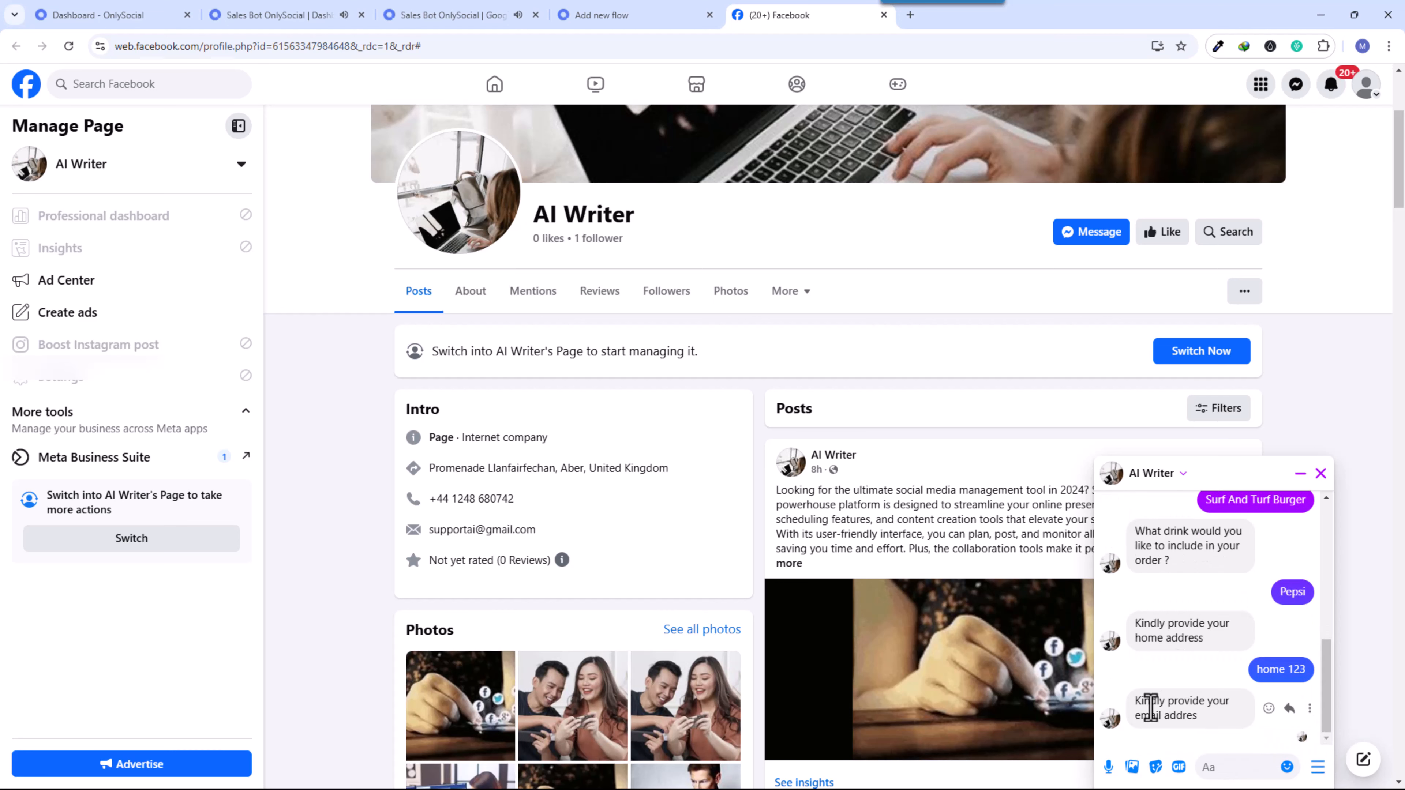
Step: Answer the bot's remaining contact questions by sending the customer's e-mail address and phone number
type("email@")
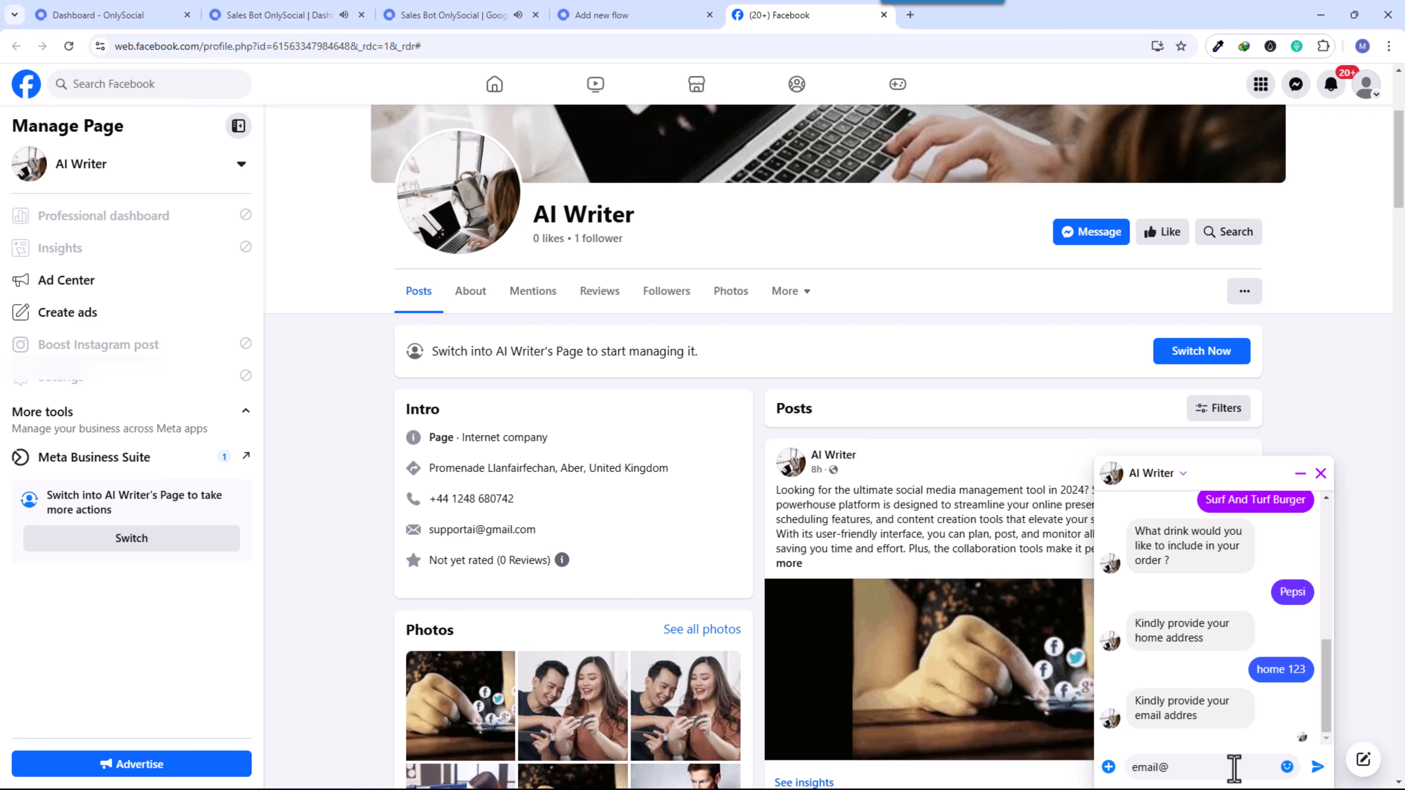
type("amil.com")
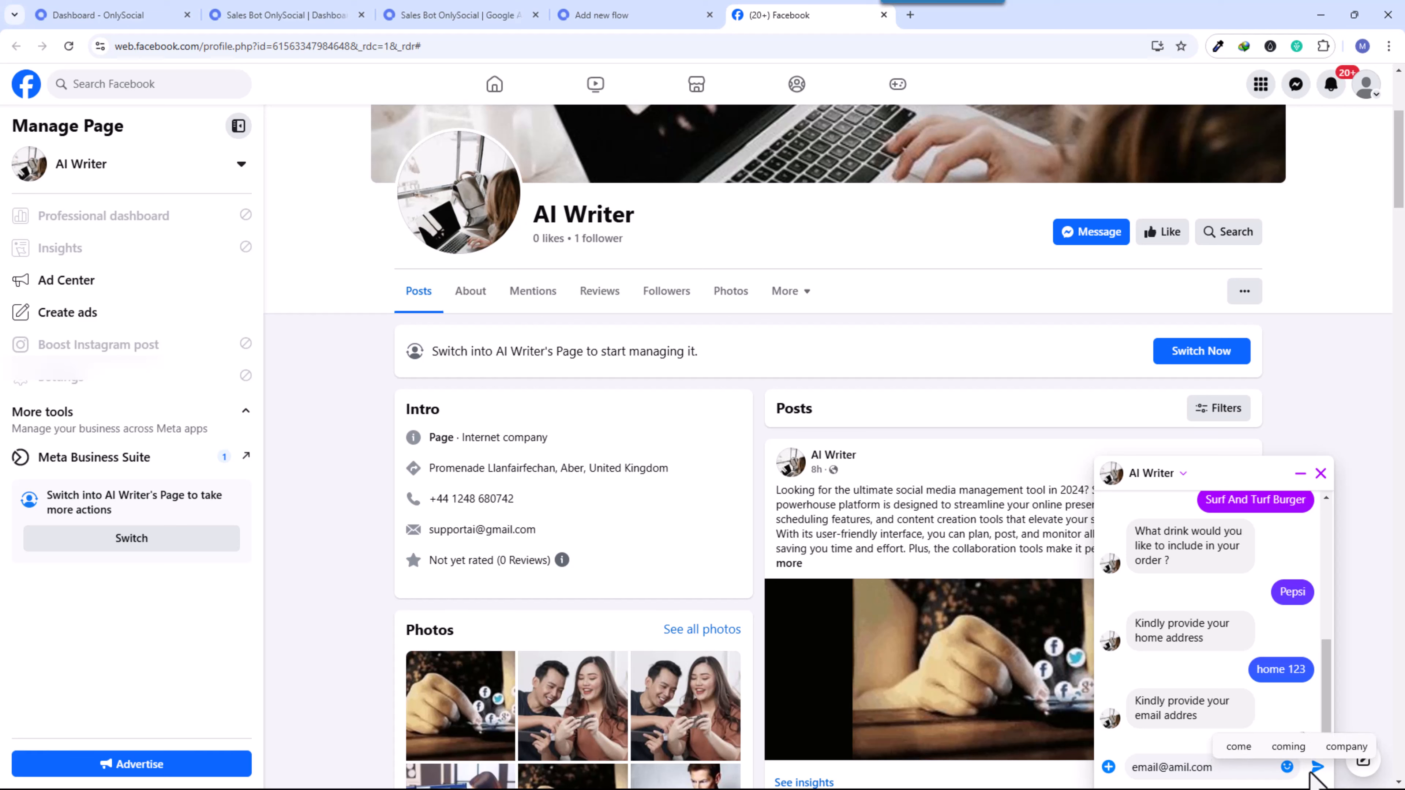
left_click(1312, 768)
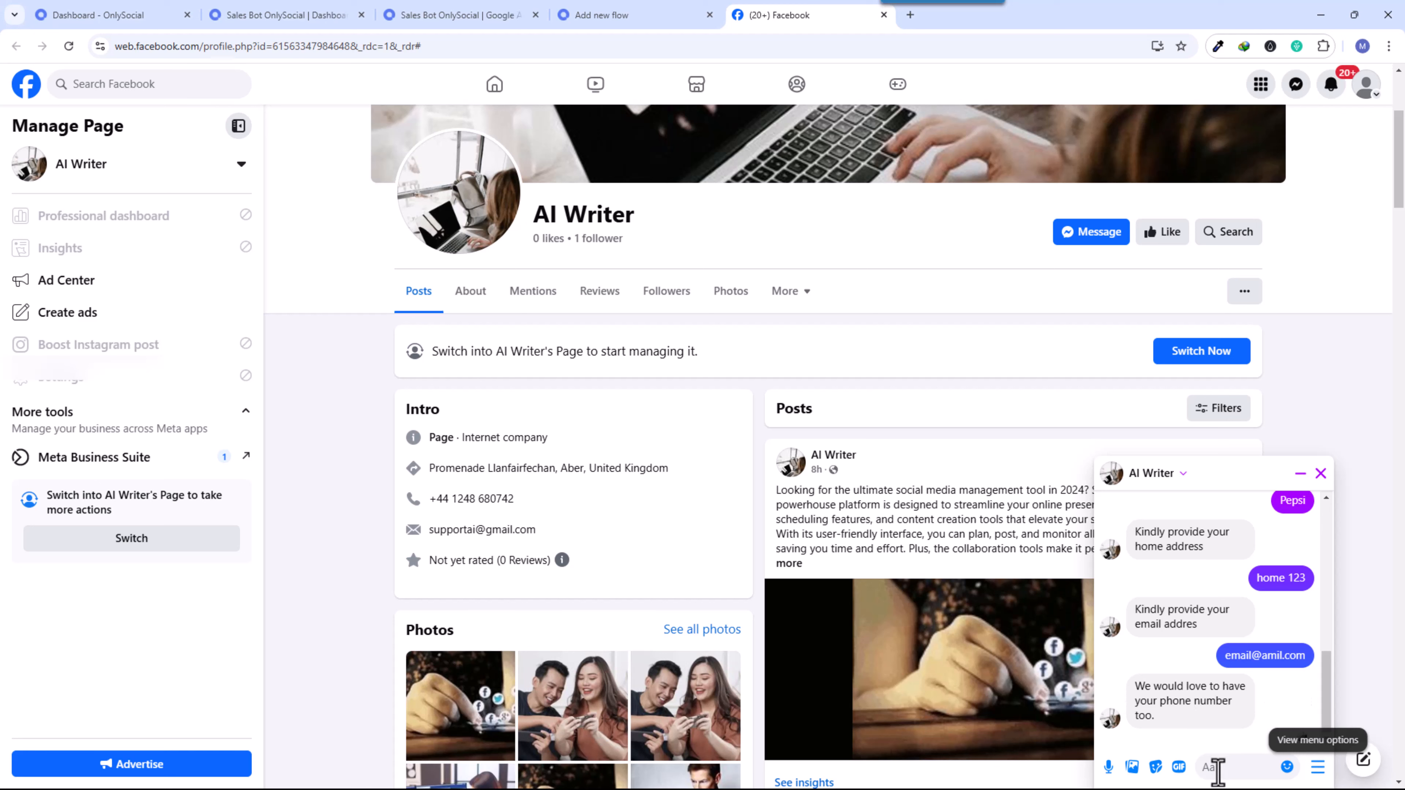
type("0")
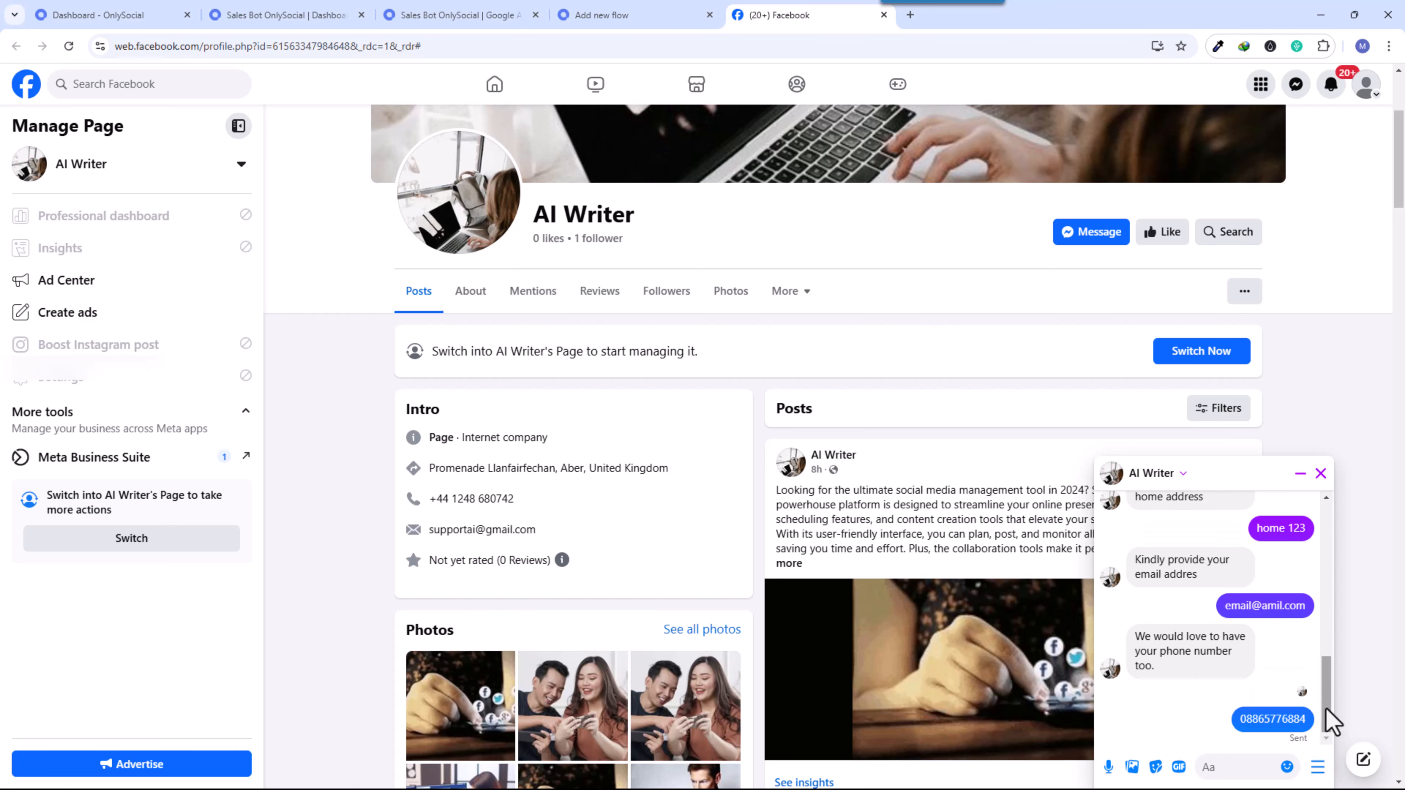
left_click_drag(1135, 686, 1254, 740)
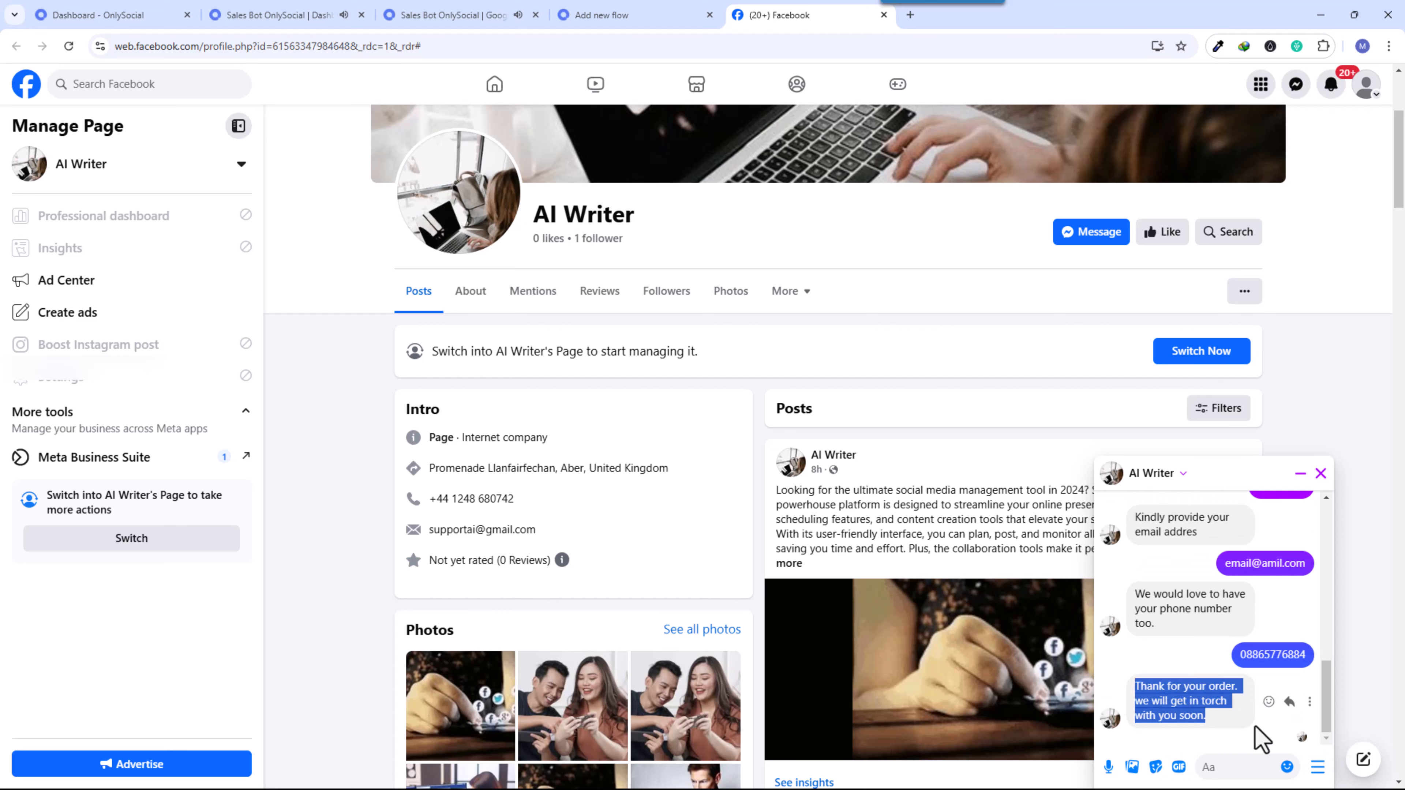
left_click(1297, 742)
Step: Open the Google Sheet "food ordered by by customers." from the Sales Bot's sheet list and examine the order data recorded in row 1
left_click(423, 17)
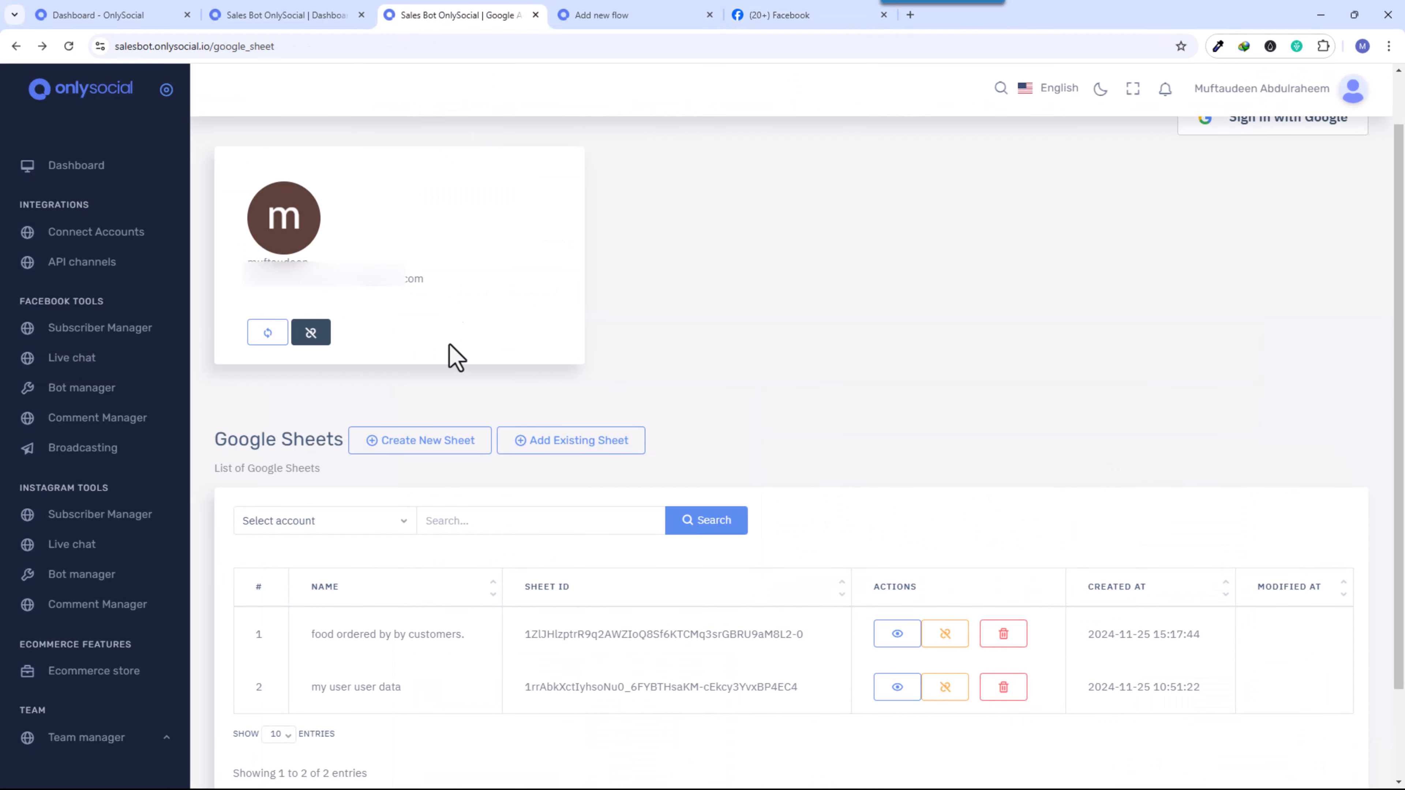
left_click(897, 634)
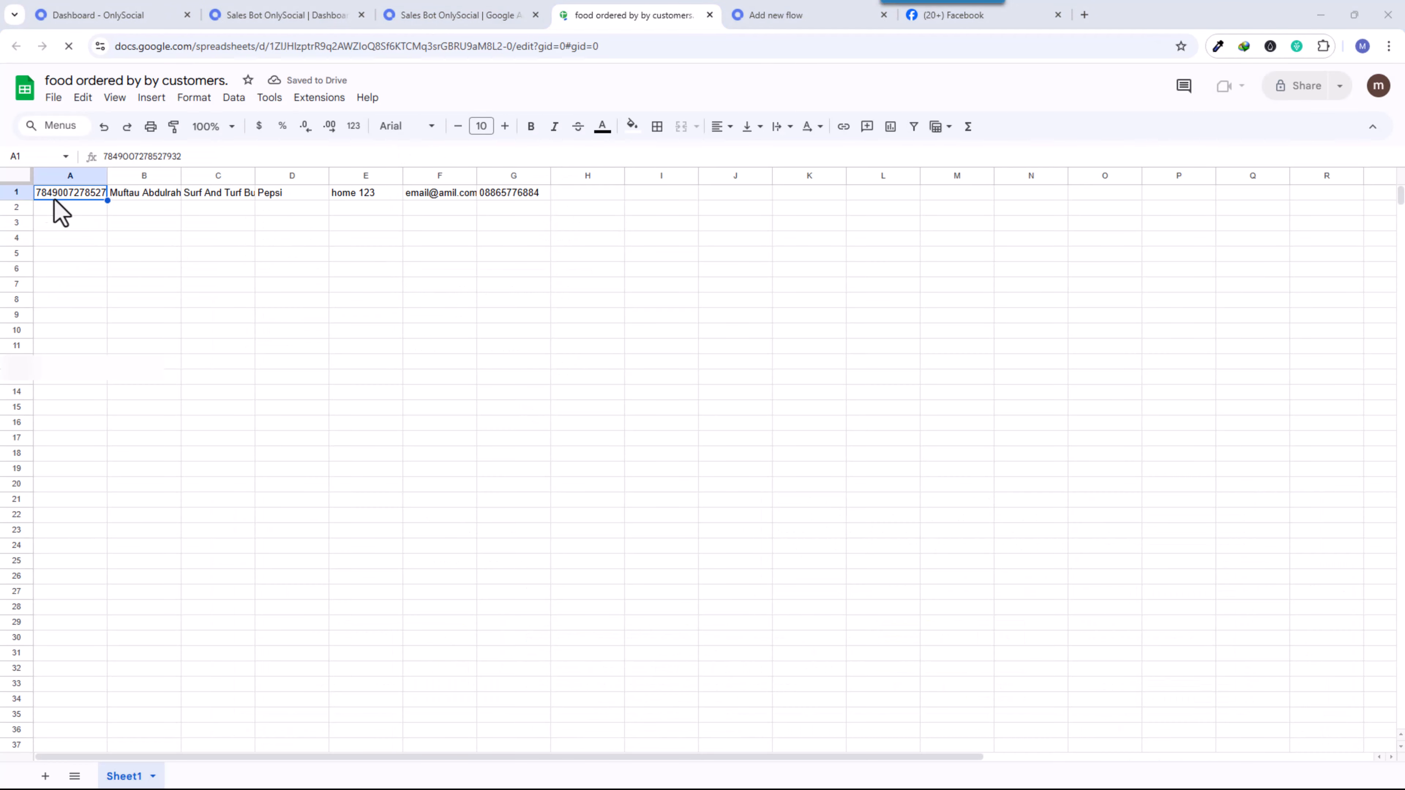
left_click(145, 241)
left_click(149, 193)
left_click(215, 193)
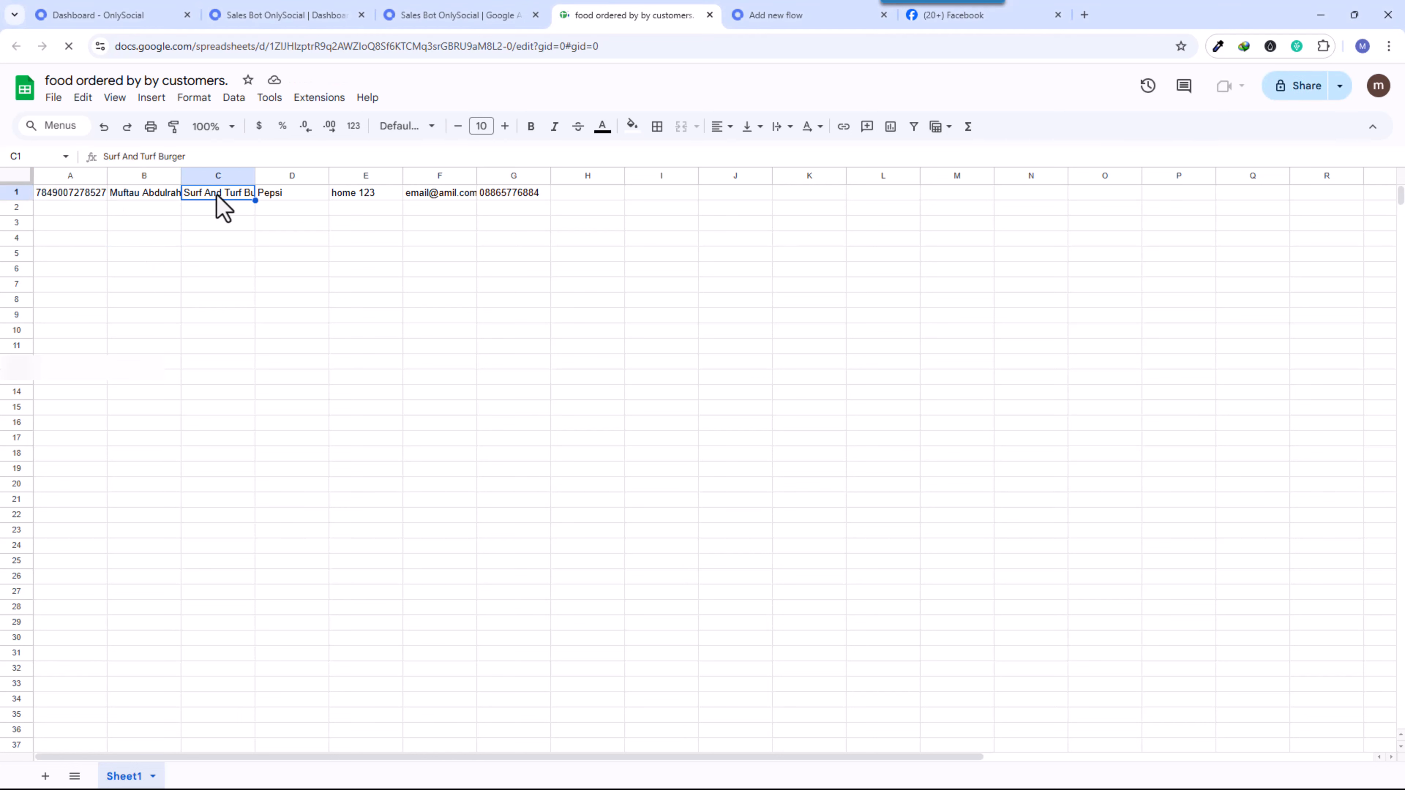
left_click(291, 193)
left_click(366, 194)
left_click(451, 193)
left_click(529, 255)
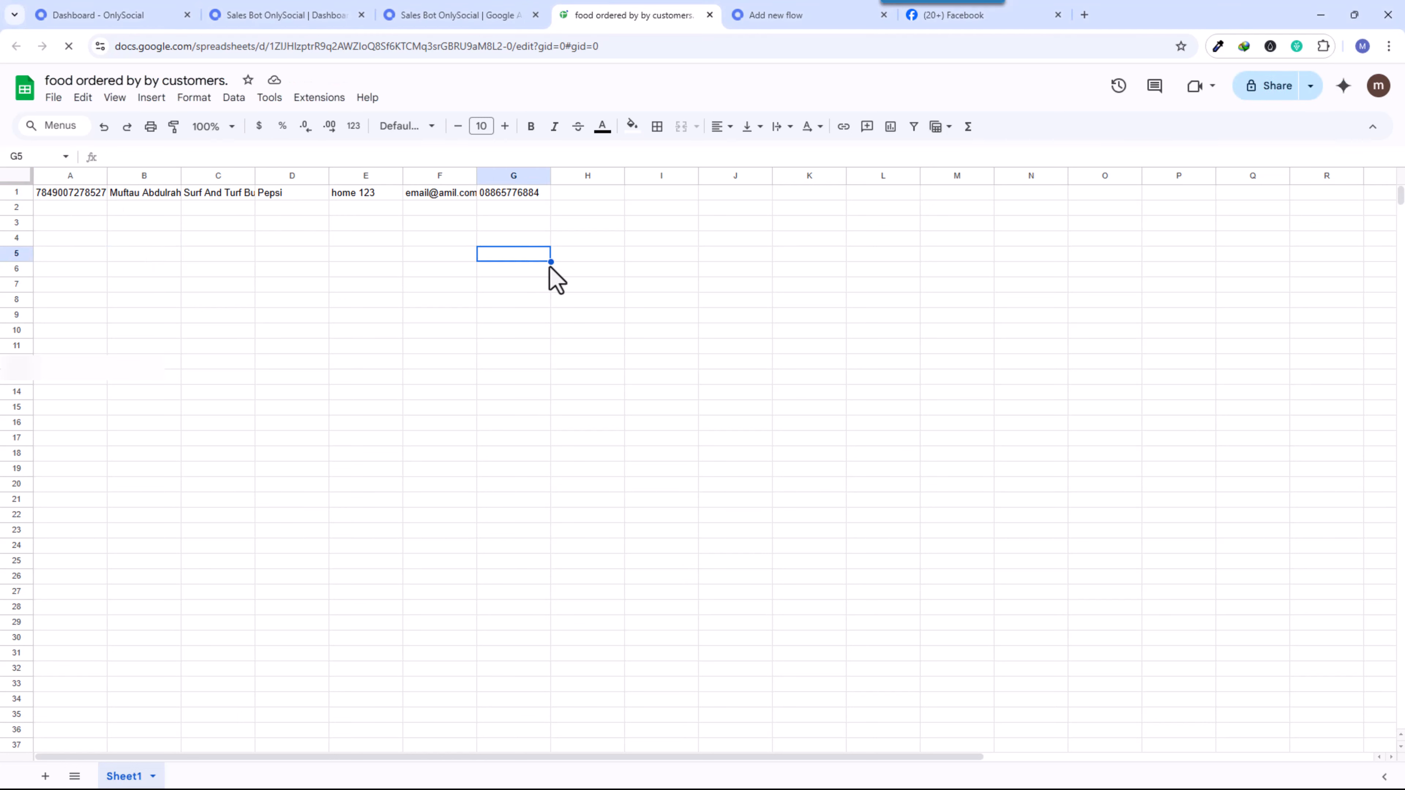